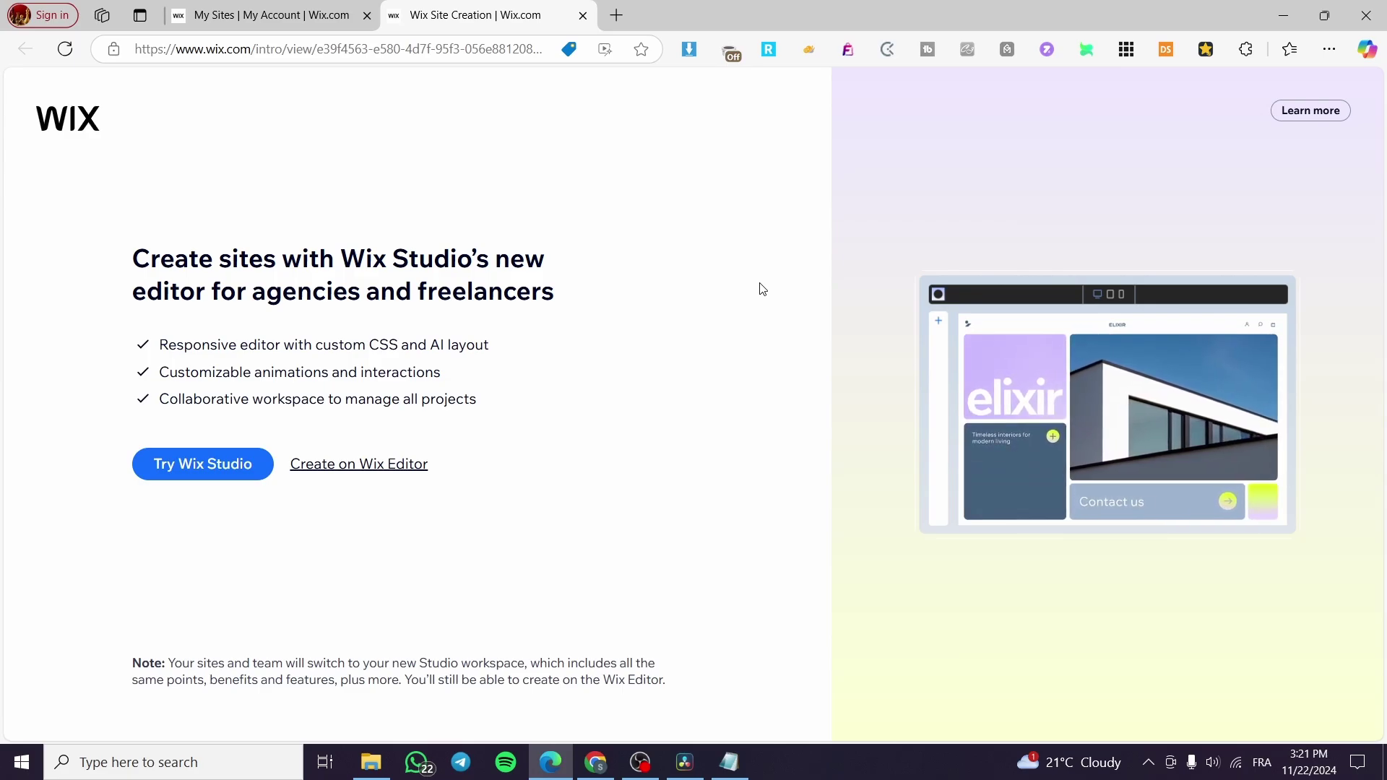
After checking existing sites, create the new site in the classic Wix Editor and clear the prefilled Rental Shop type.
click(318, 16)
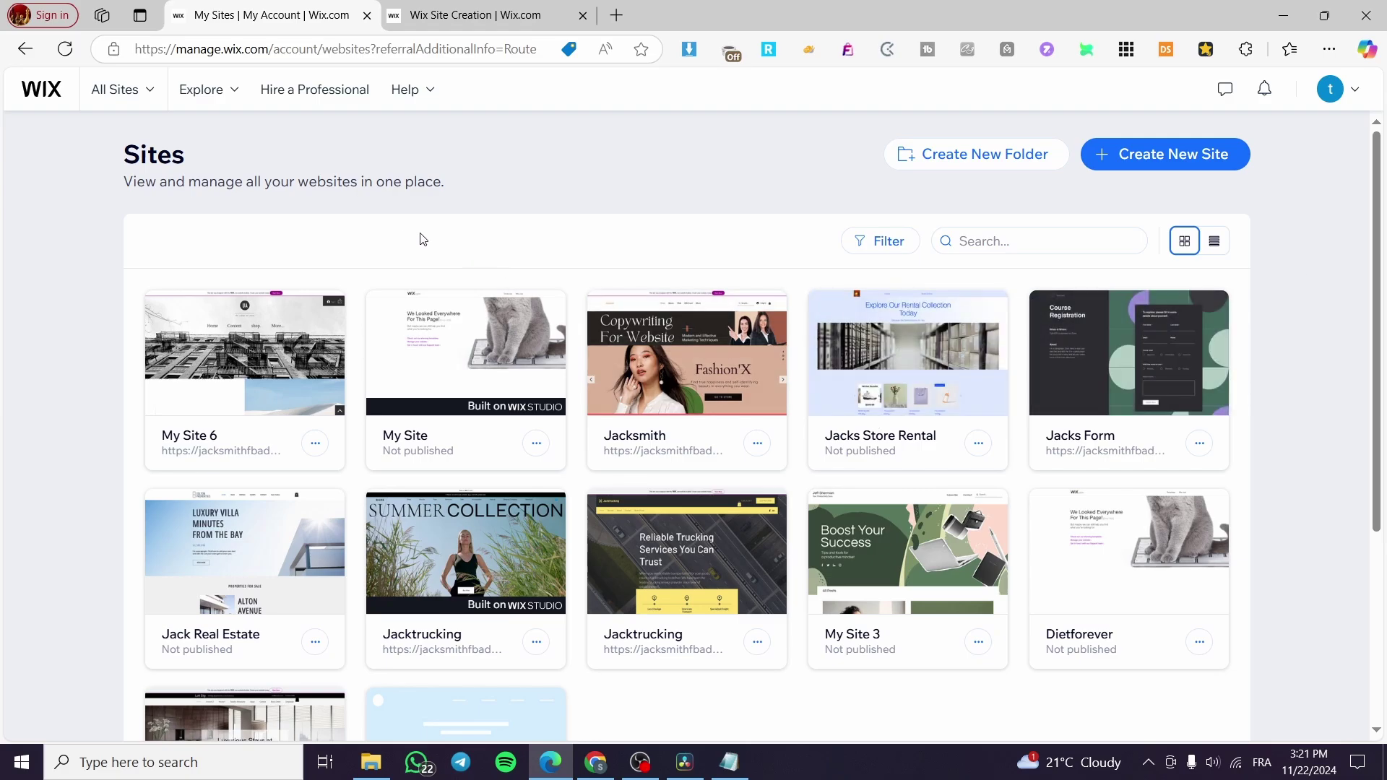
click(471, 22)
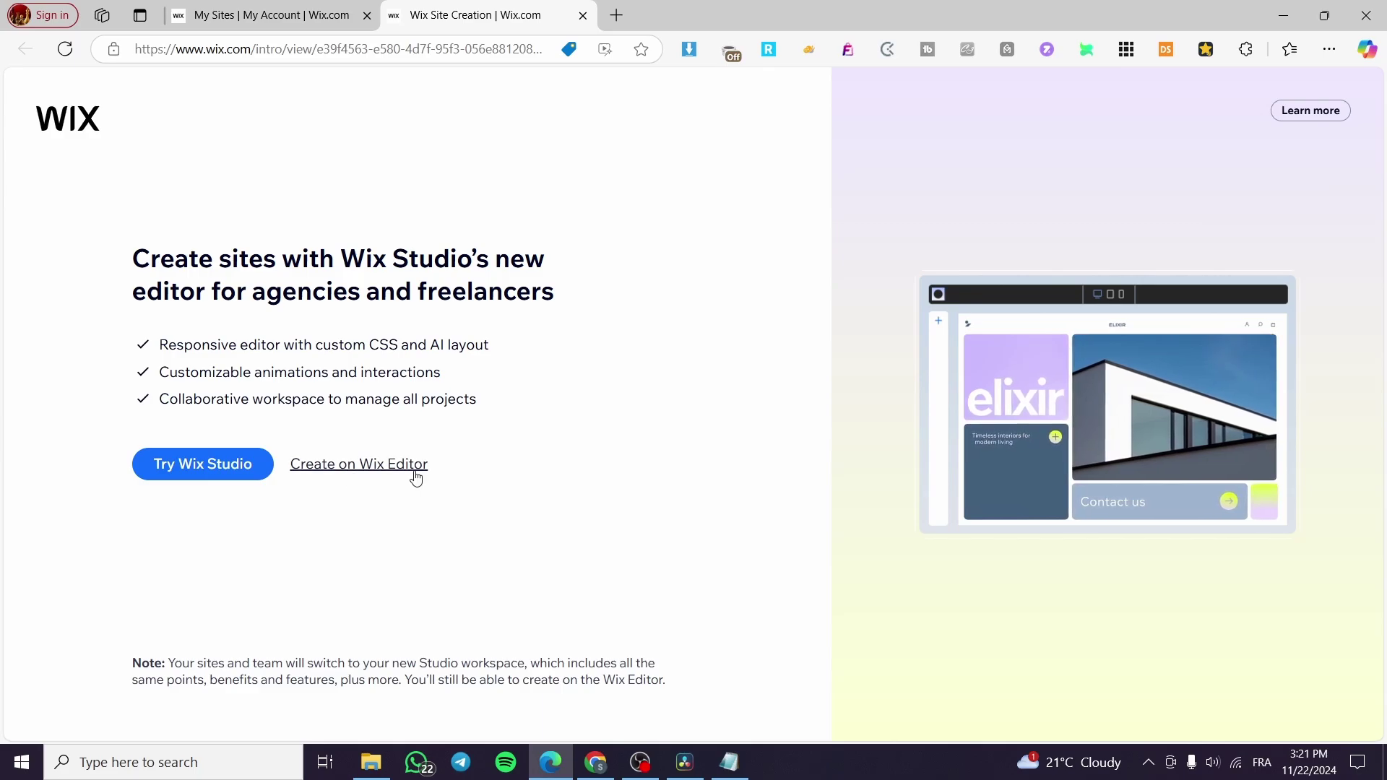
click(390, 468)
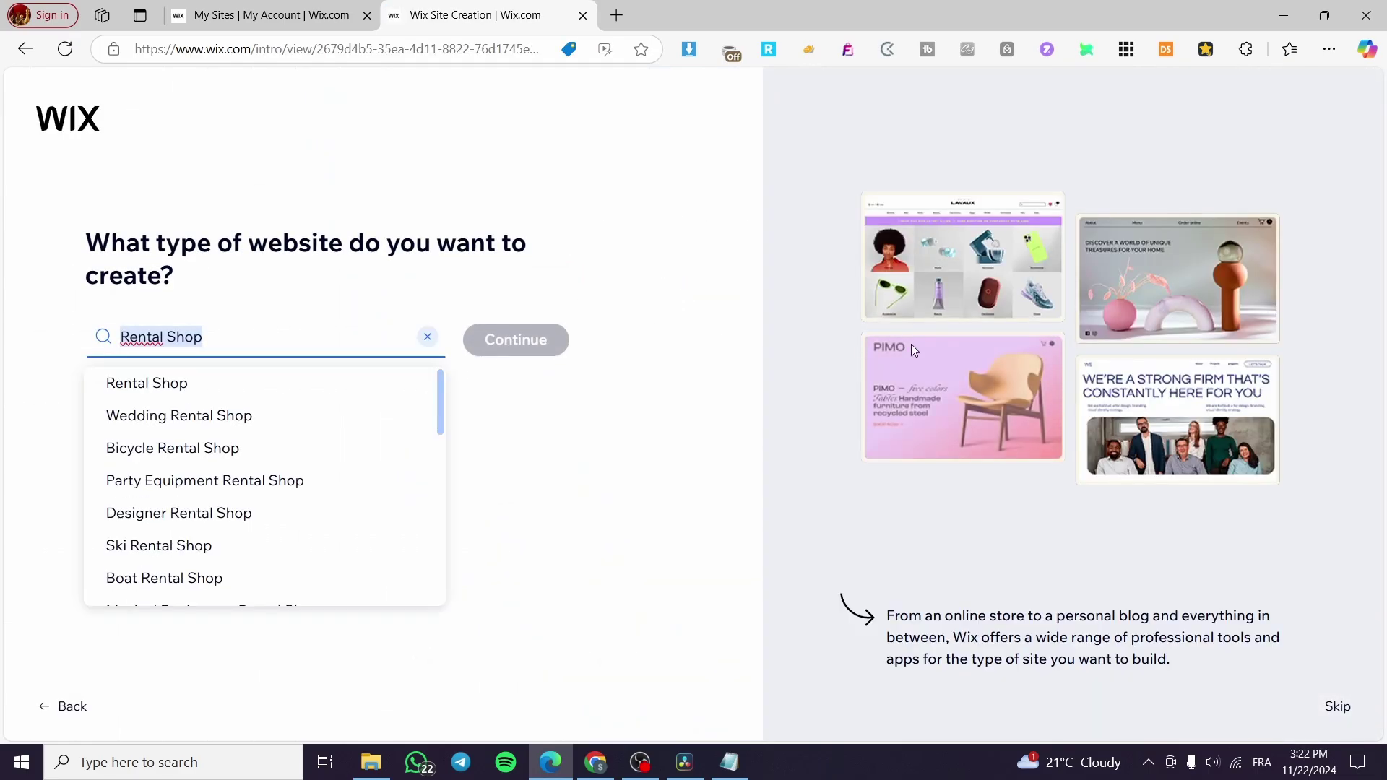
click(428, 338)
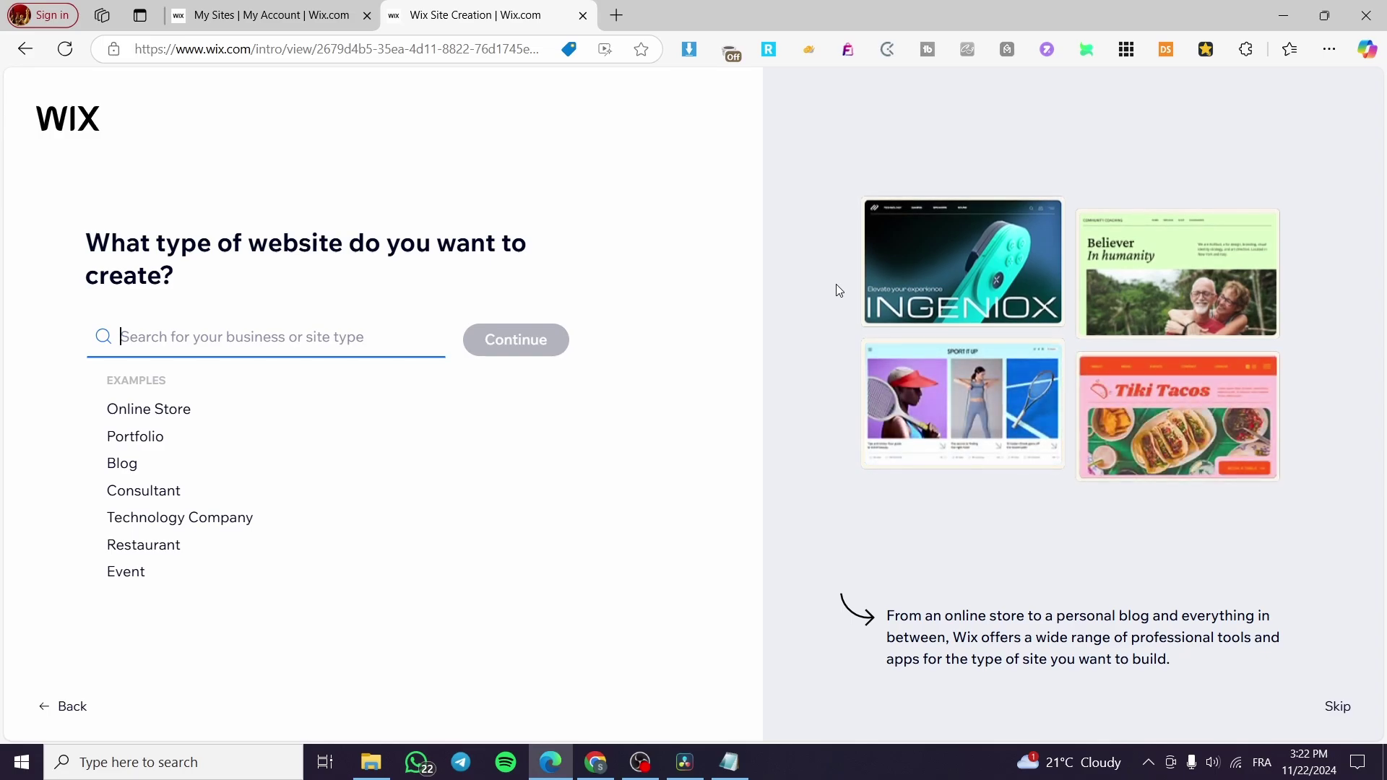
Search 'Taxi' and 'Booking' for the site type, select Taxi Service, and continue.
text(Taxi)
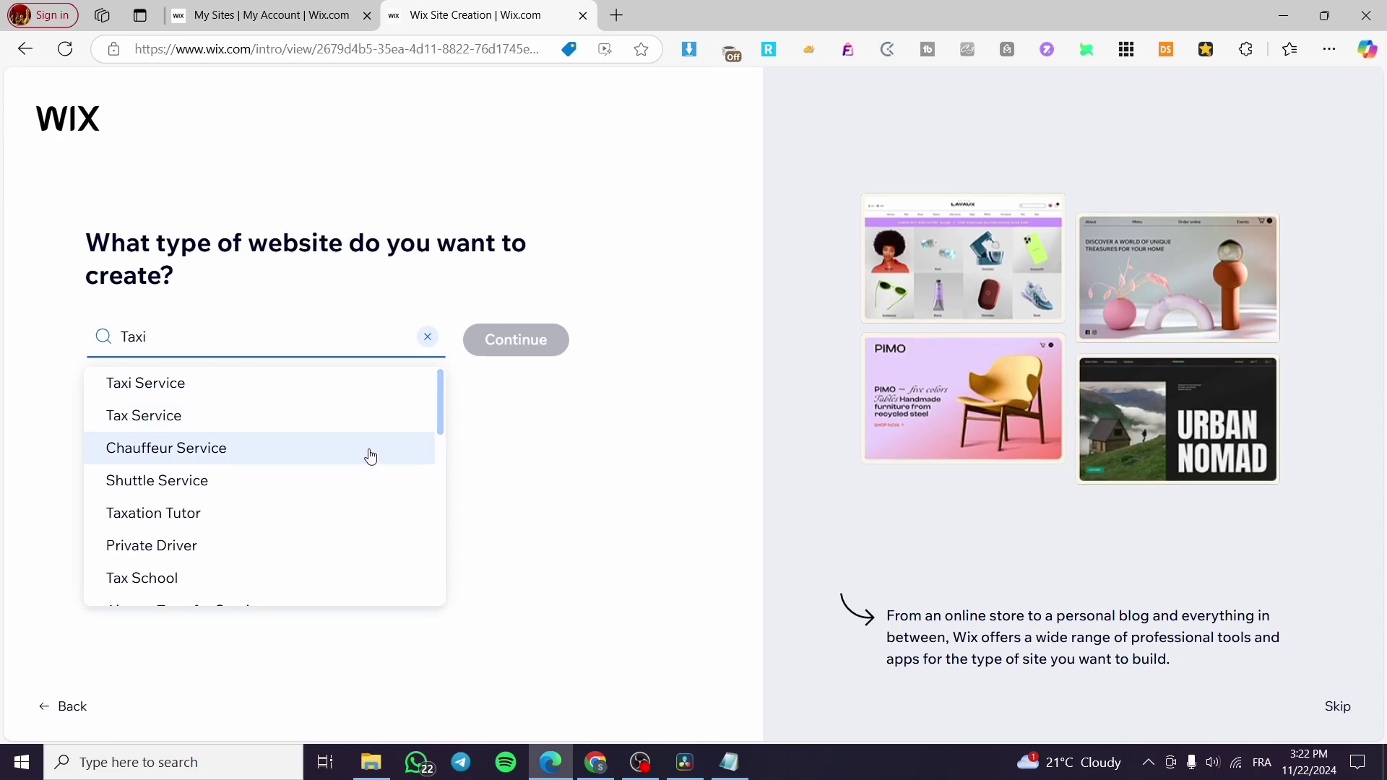
scroll(373, 450, down, 1)
scroll(297, 430, down, 1)
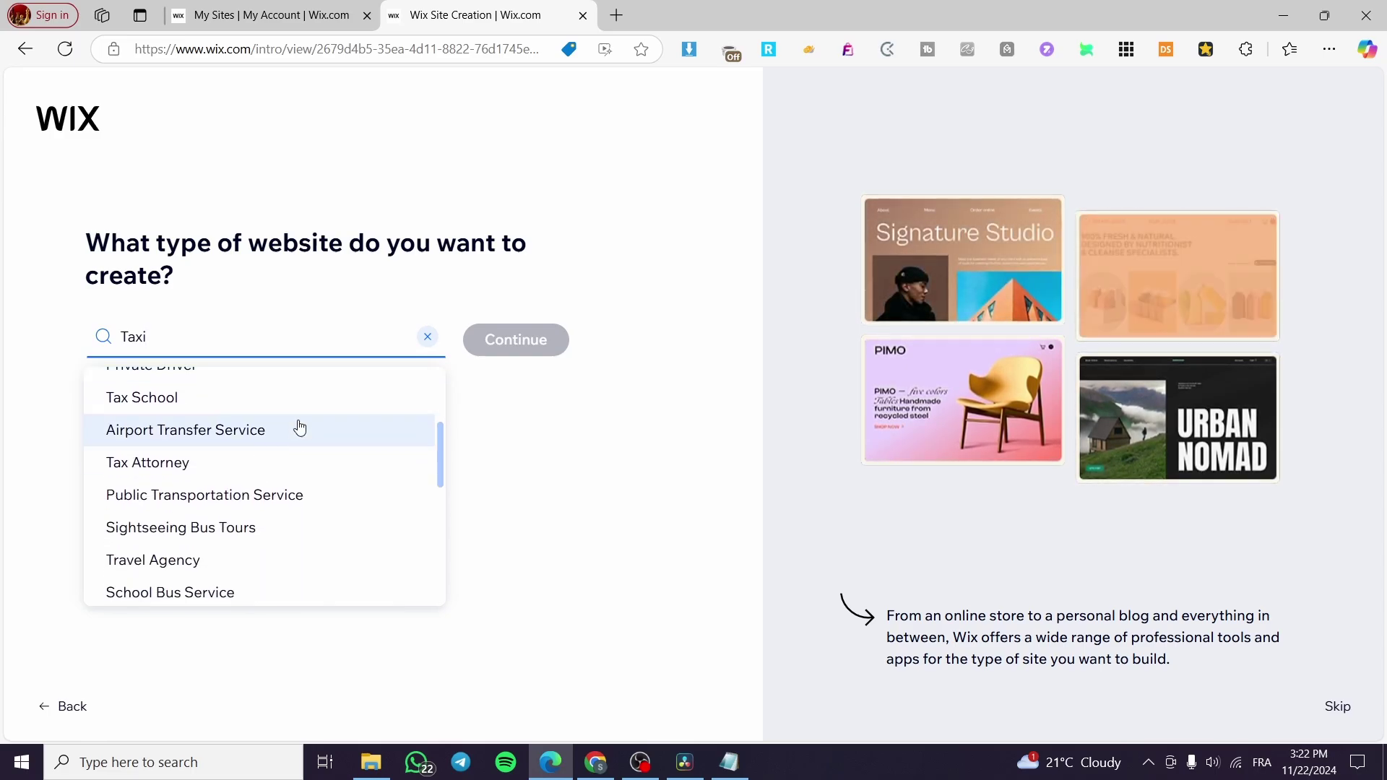
scroll(186, 458, up, 1)
scroll(367, 458, down, 1)
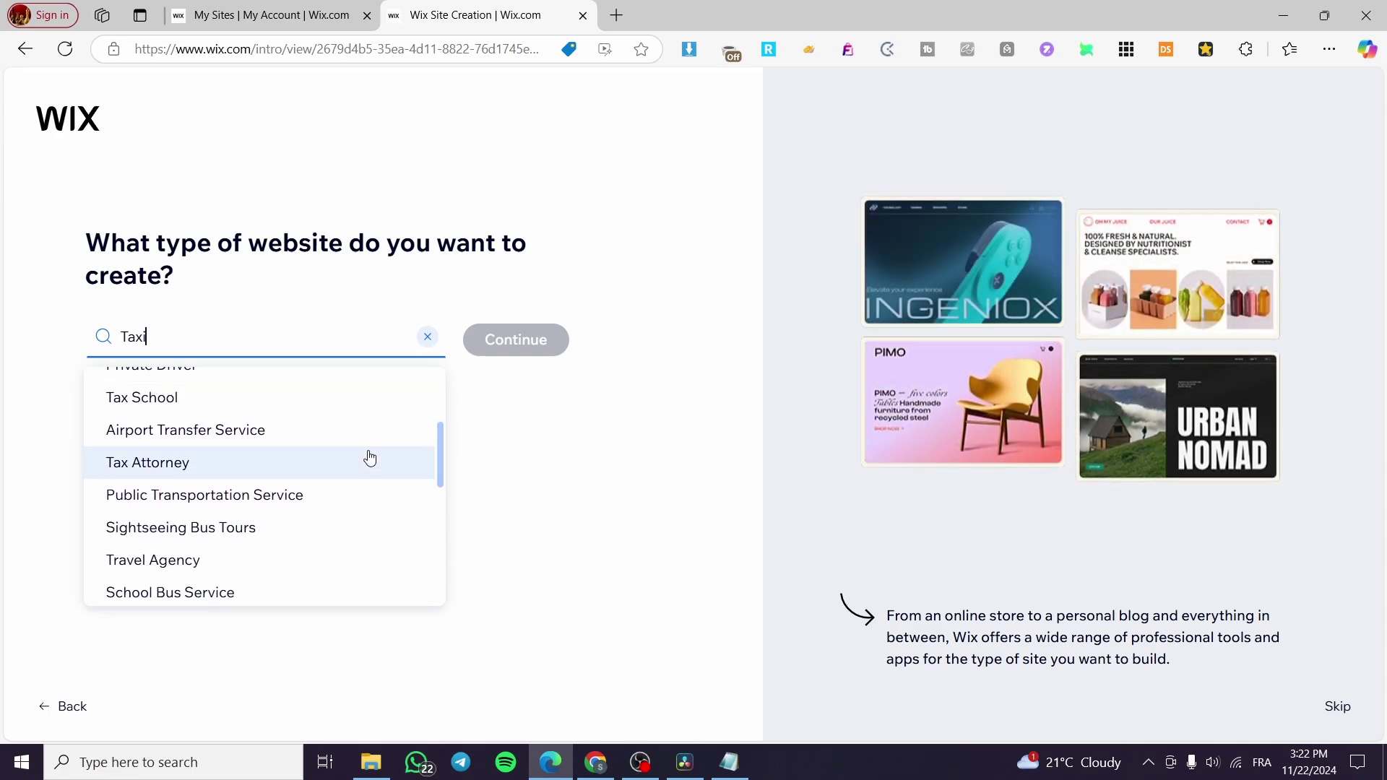
scroll(339, 473, up, 2)
click(157, 397)
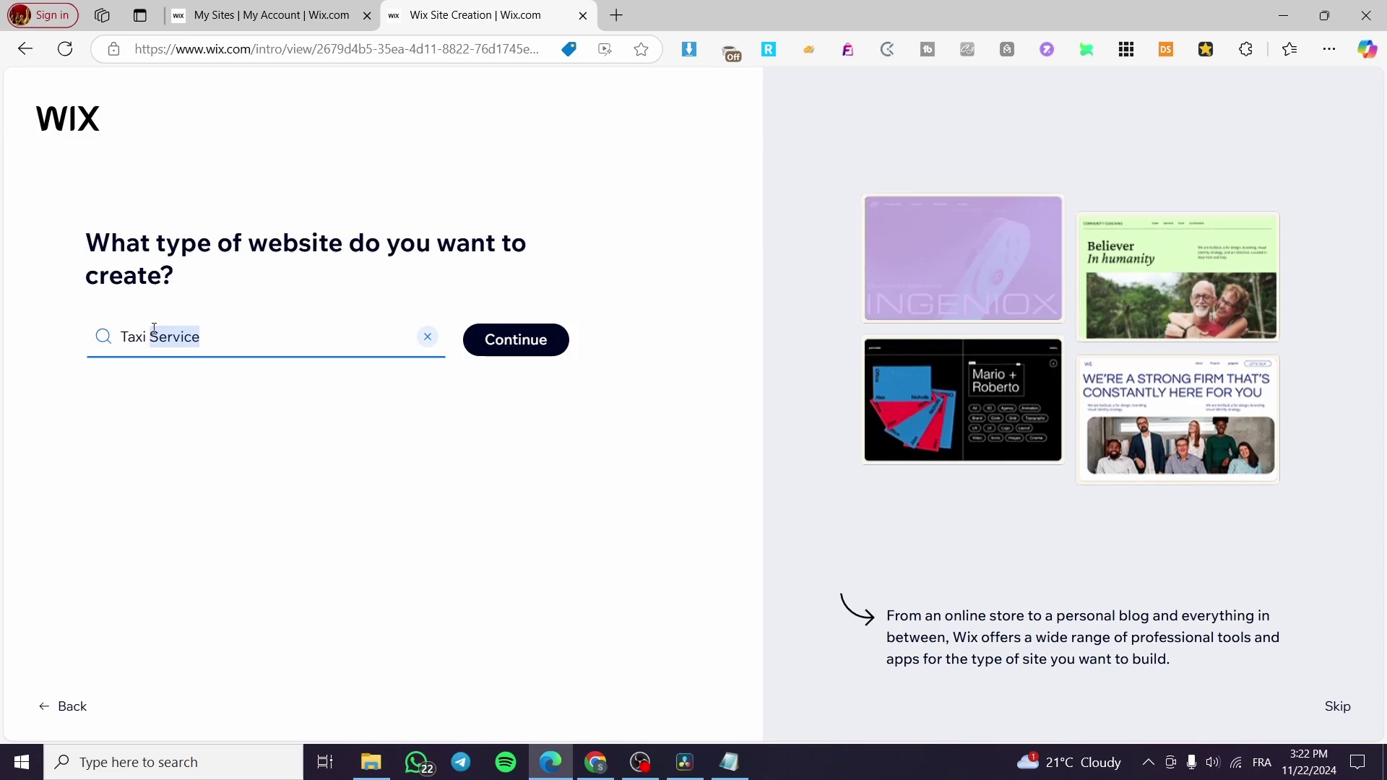
text(Booki)
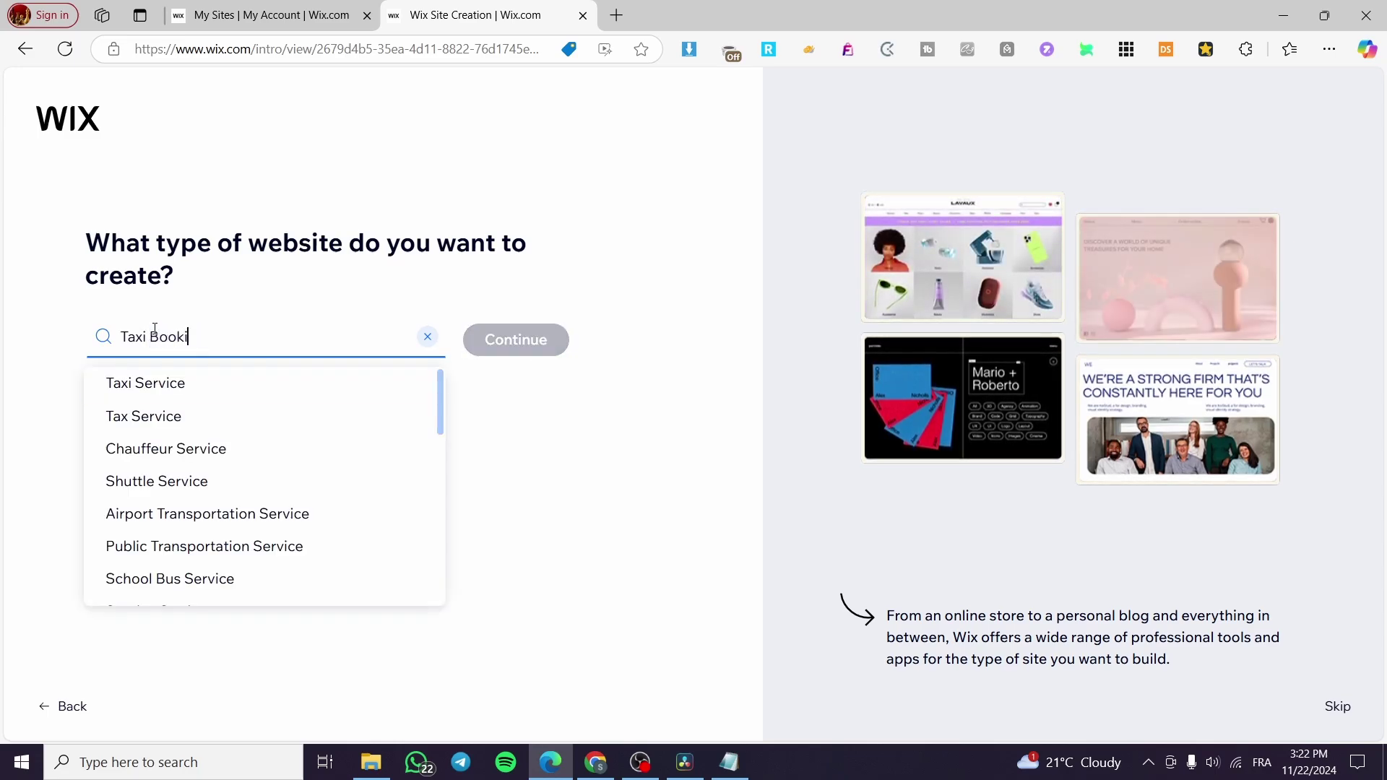
text(ng)
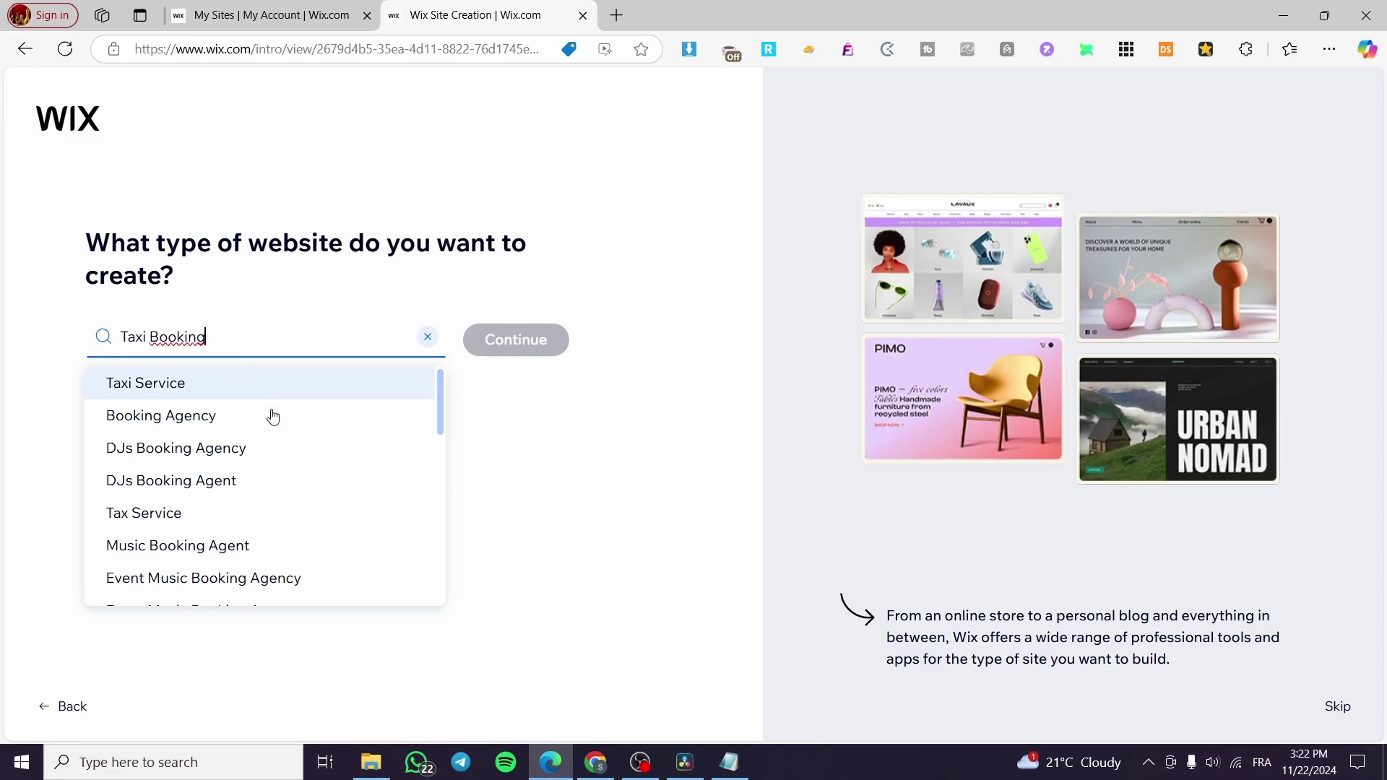
scroll(344, 462, down, 5)
click(198, 352)
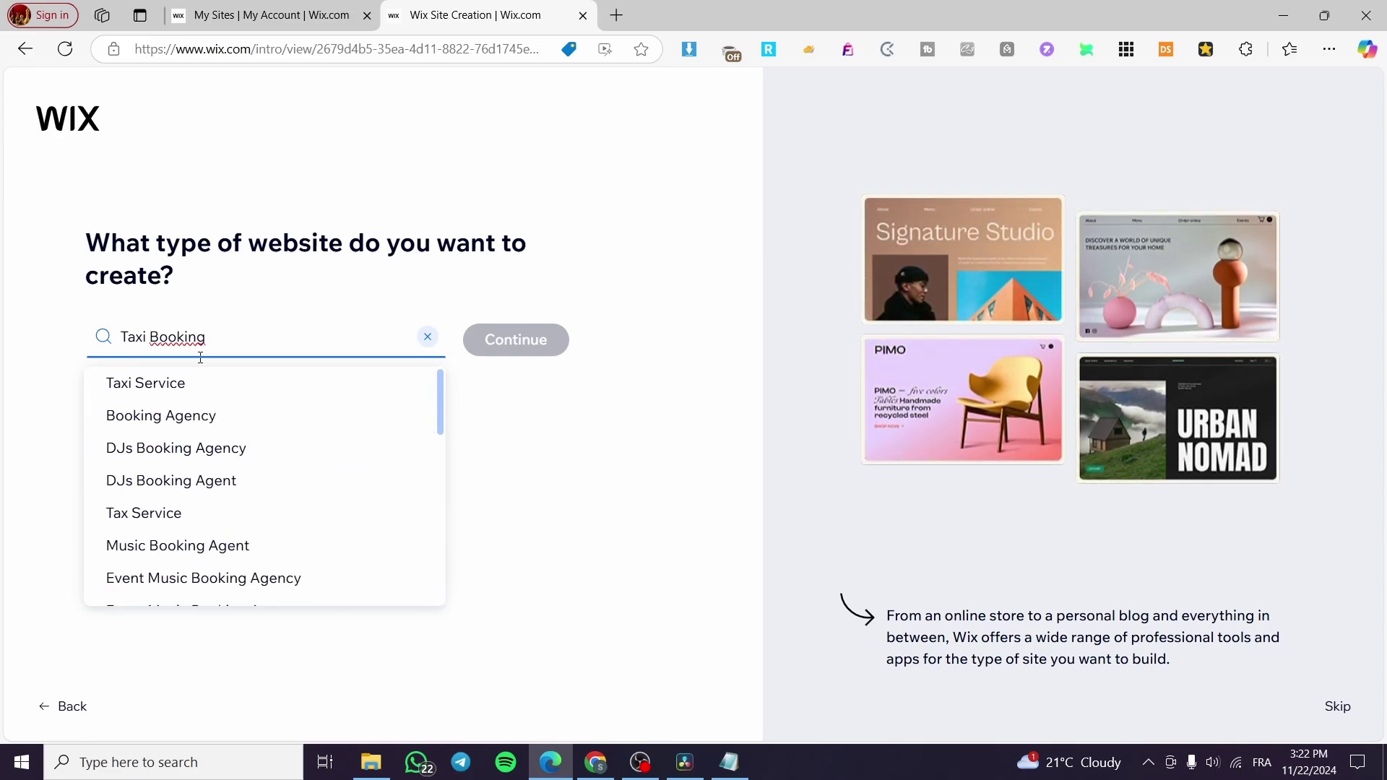
click(196, 395)
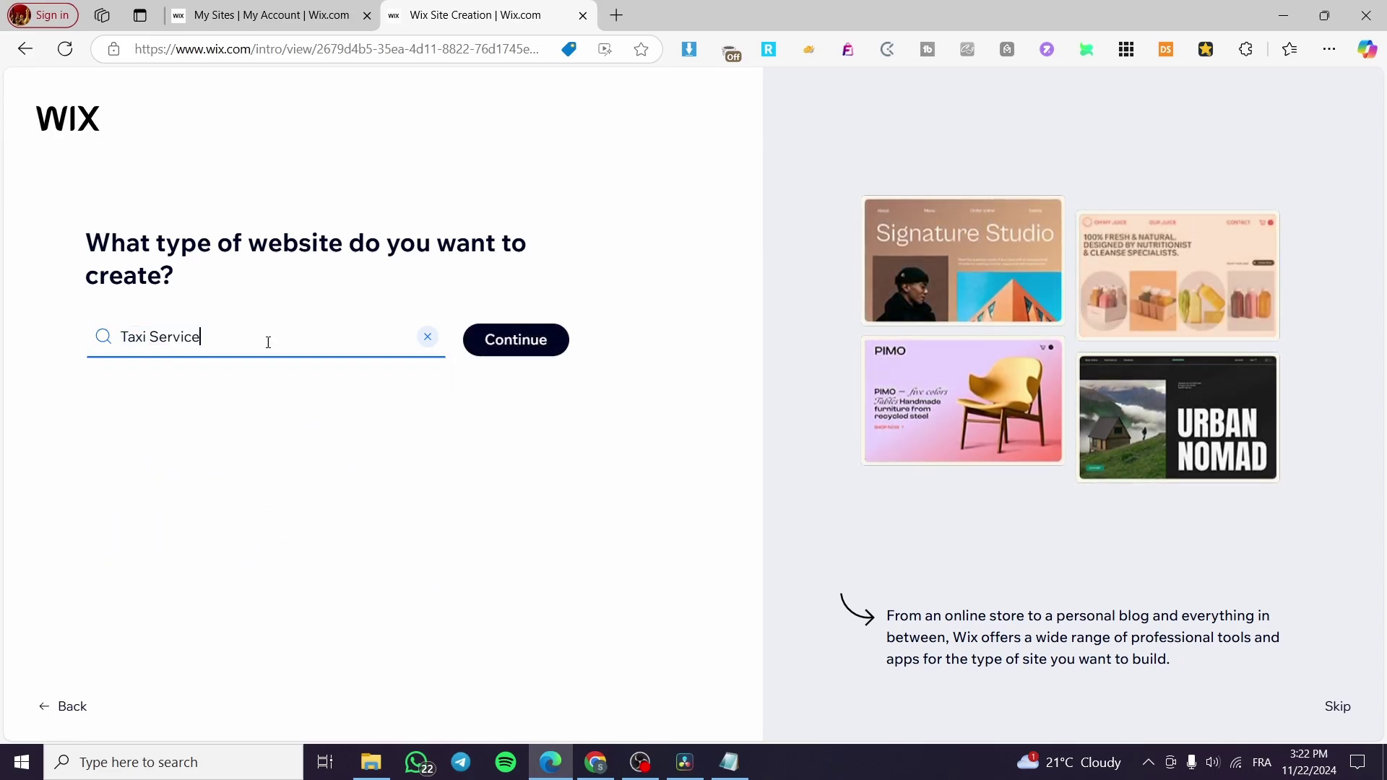
click(542, 348)
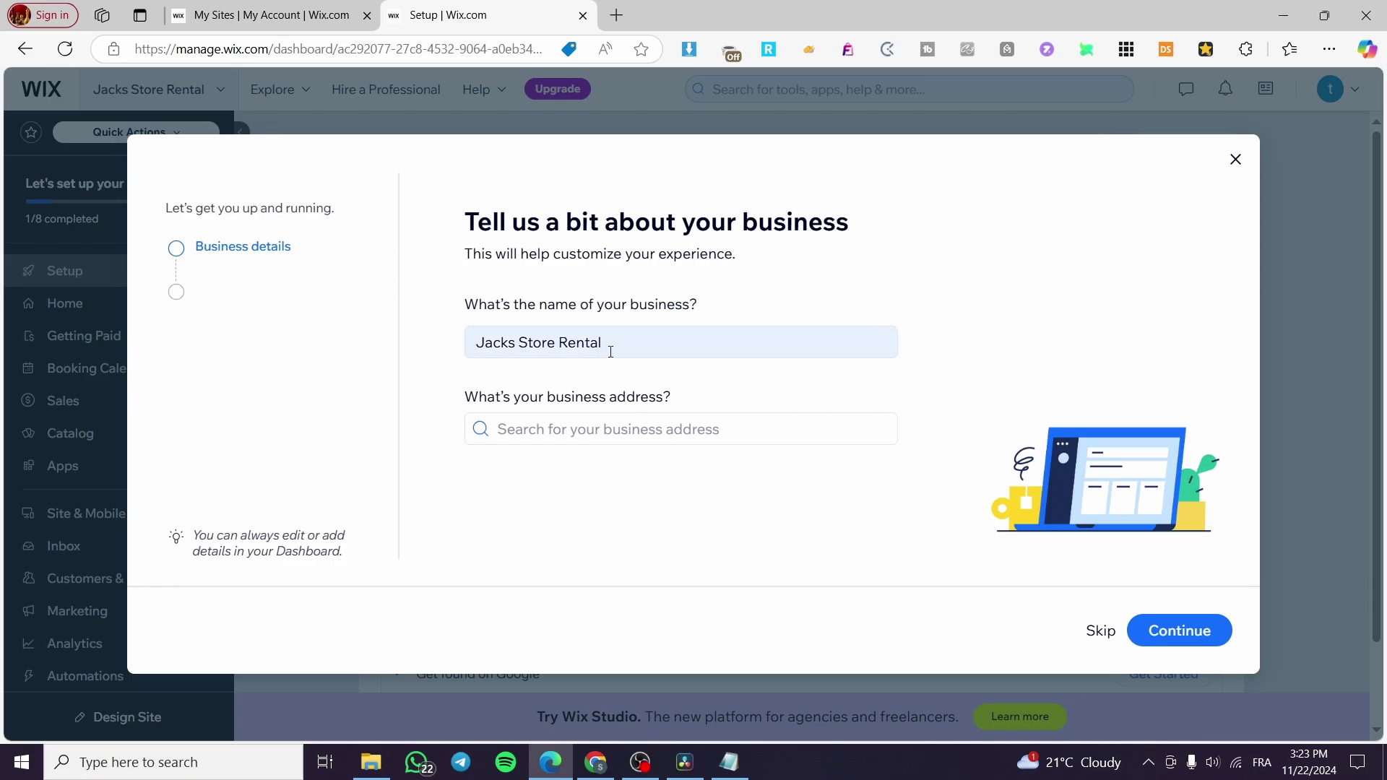
Change the business name from Jacks Store Rental to Jacks Taxi Booking and submit the details.
click(560, 342)
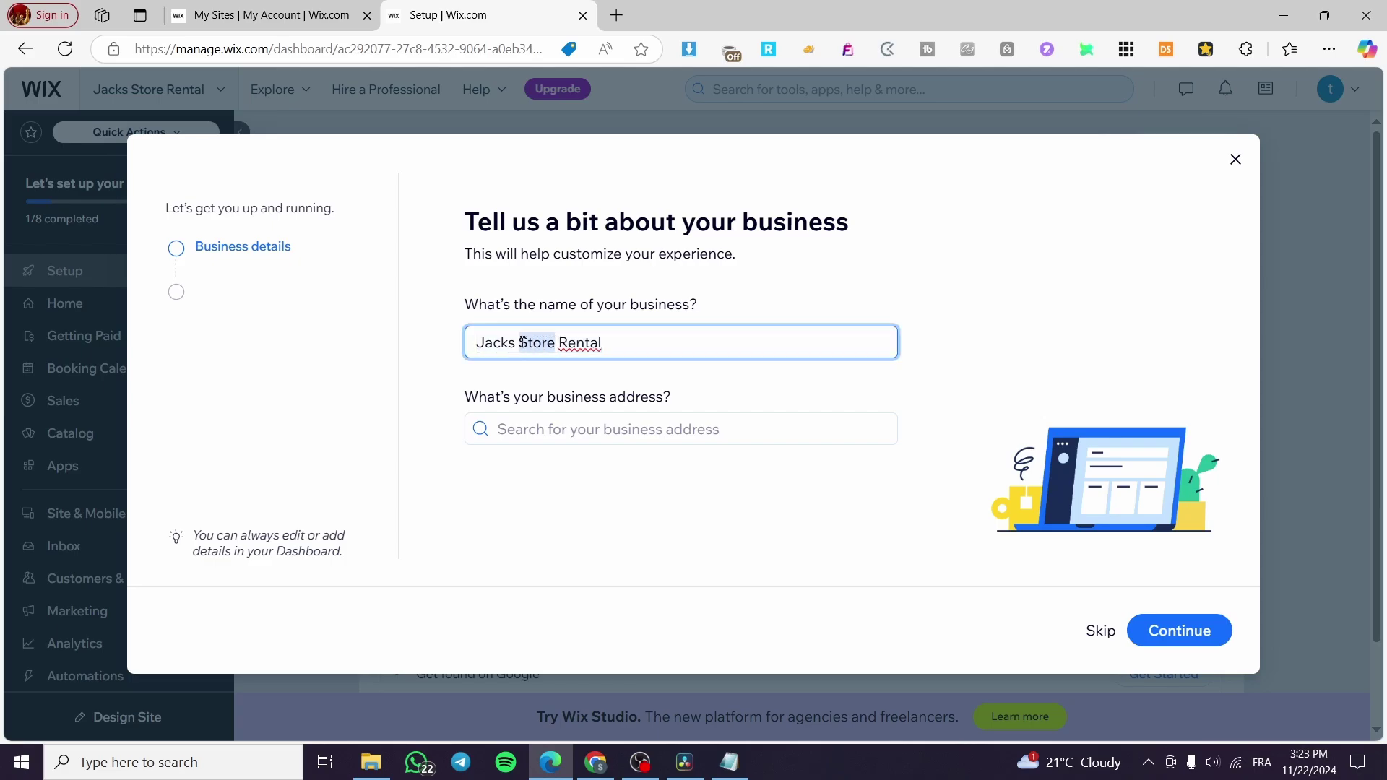
key(BackSpace)
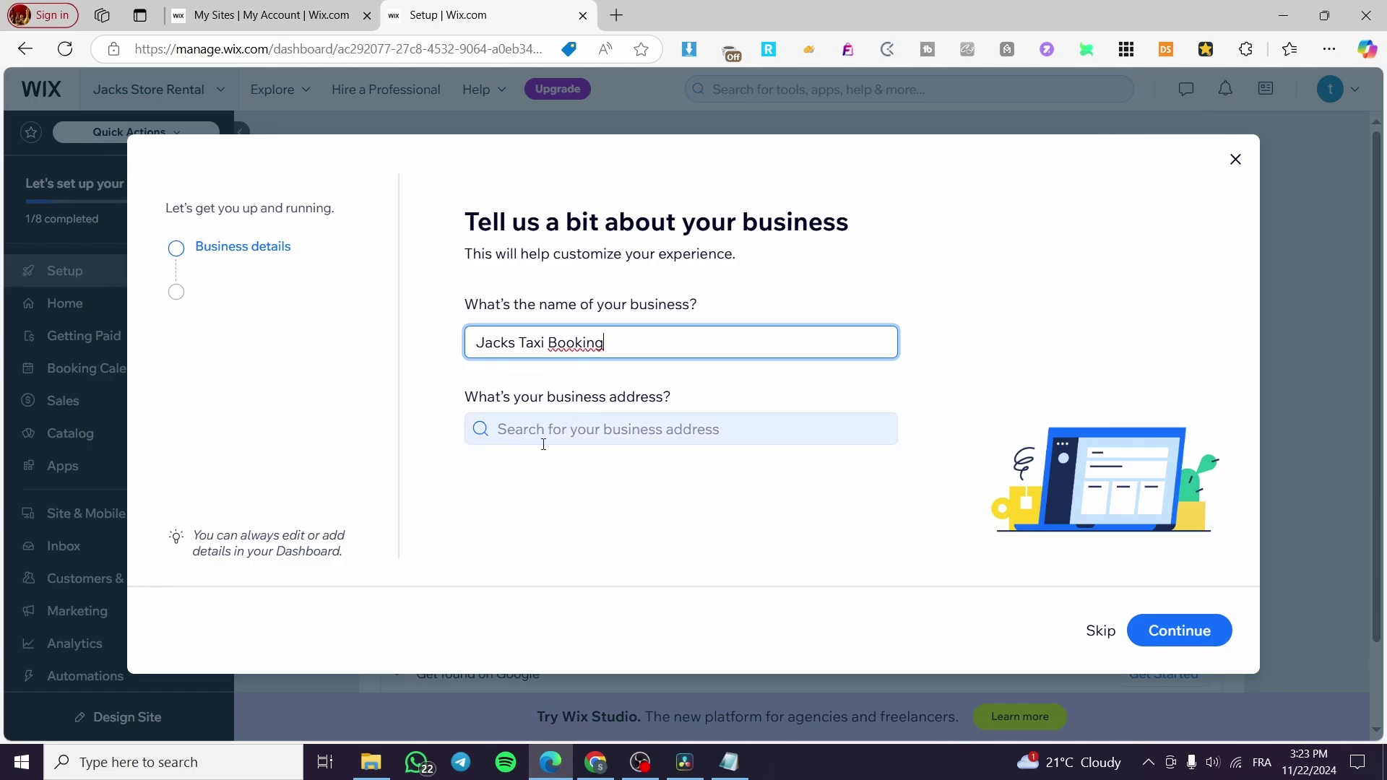
click(1178, 631)
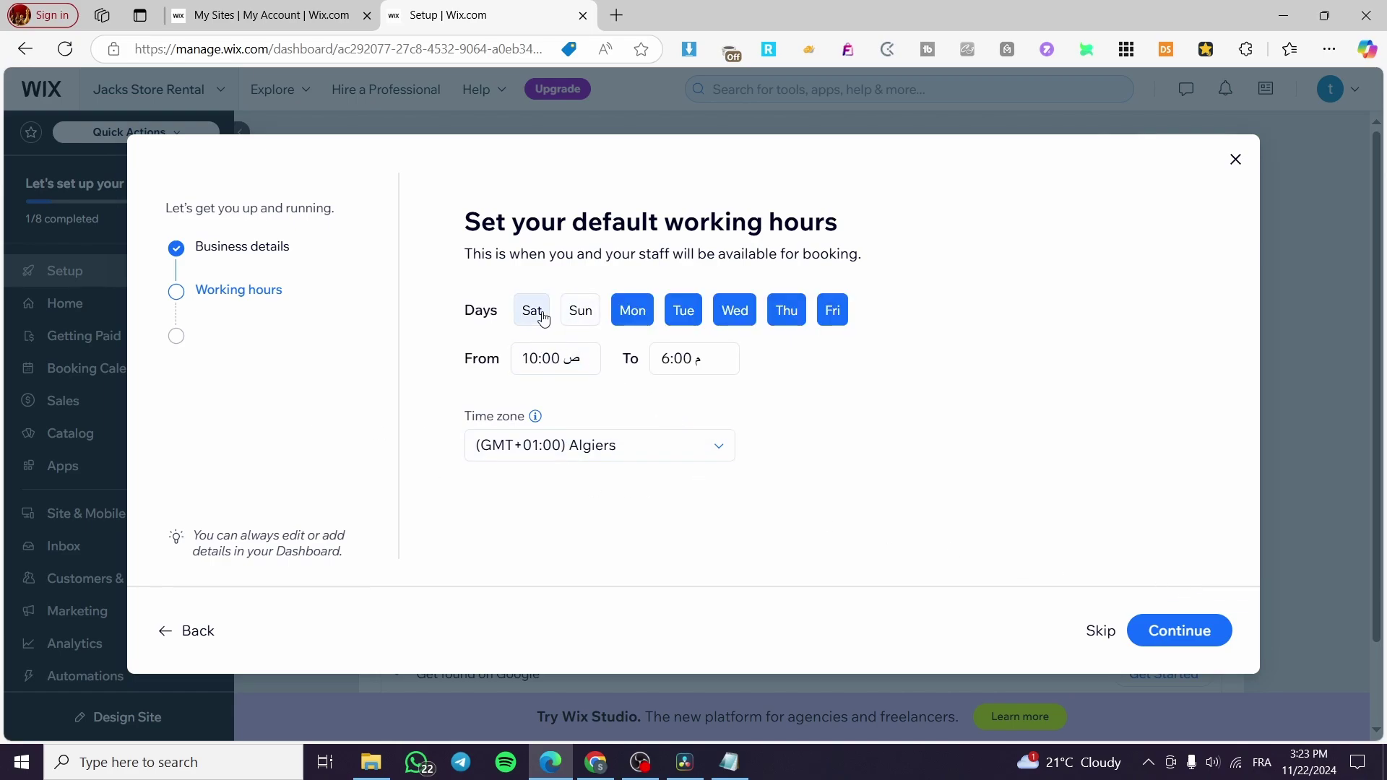
Add Saturday and Sunday as working days and set hours from 6:30 to 11:30, then continue.
click(532, 310)
click(580, 310)
click(543, 355)
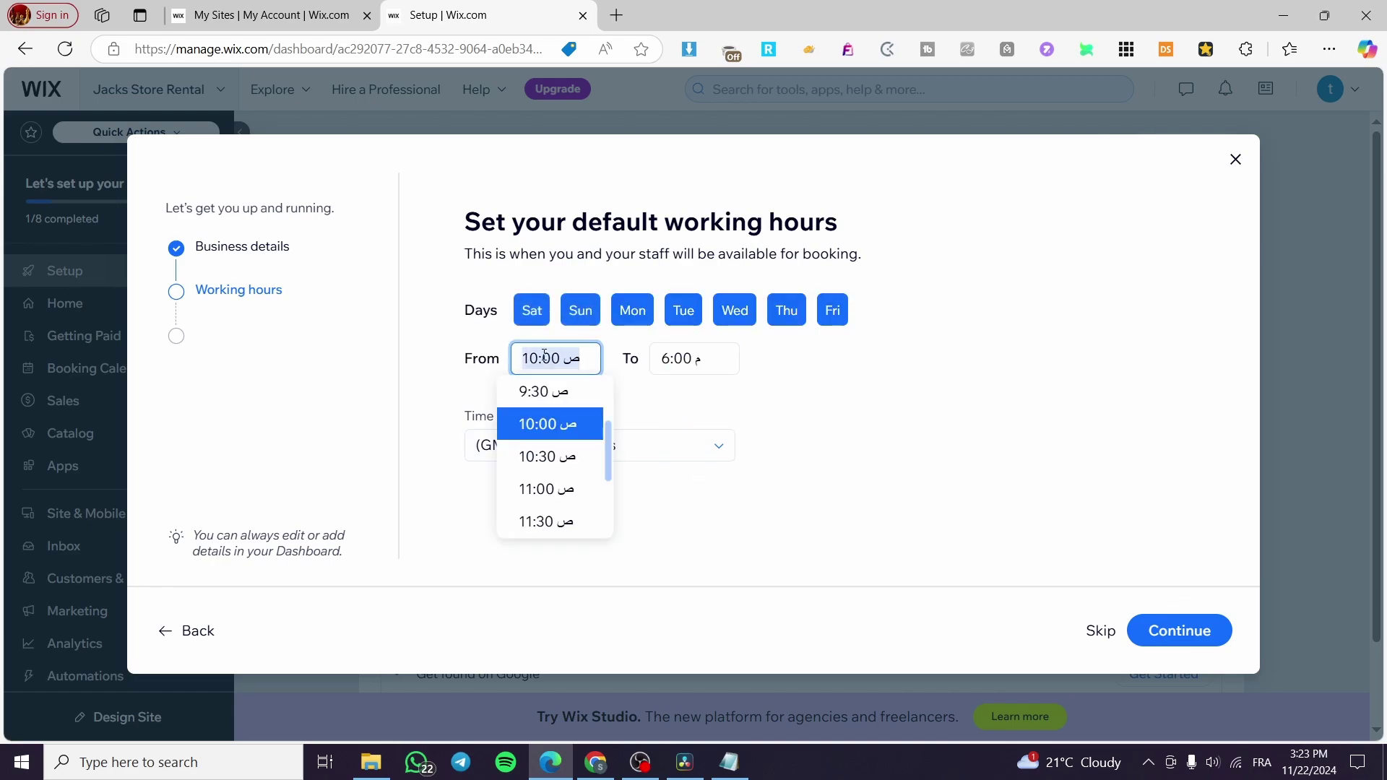
scroll(563, 408, up, 3)
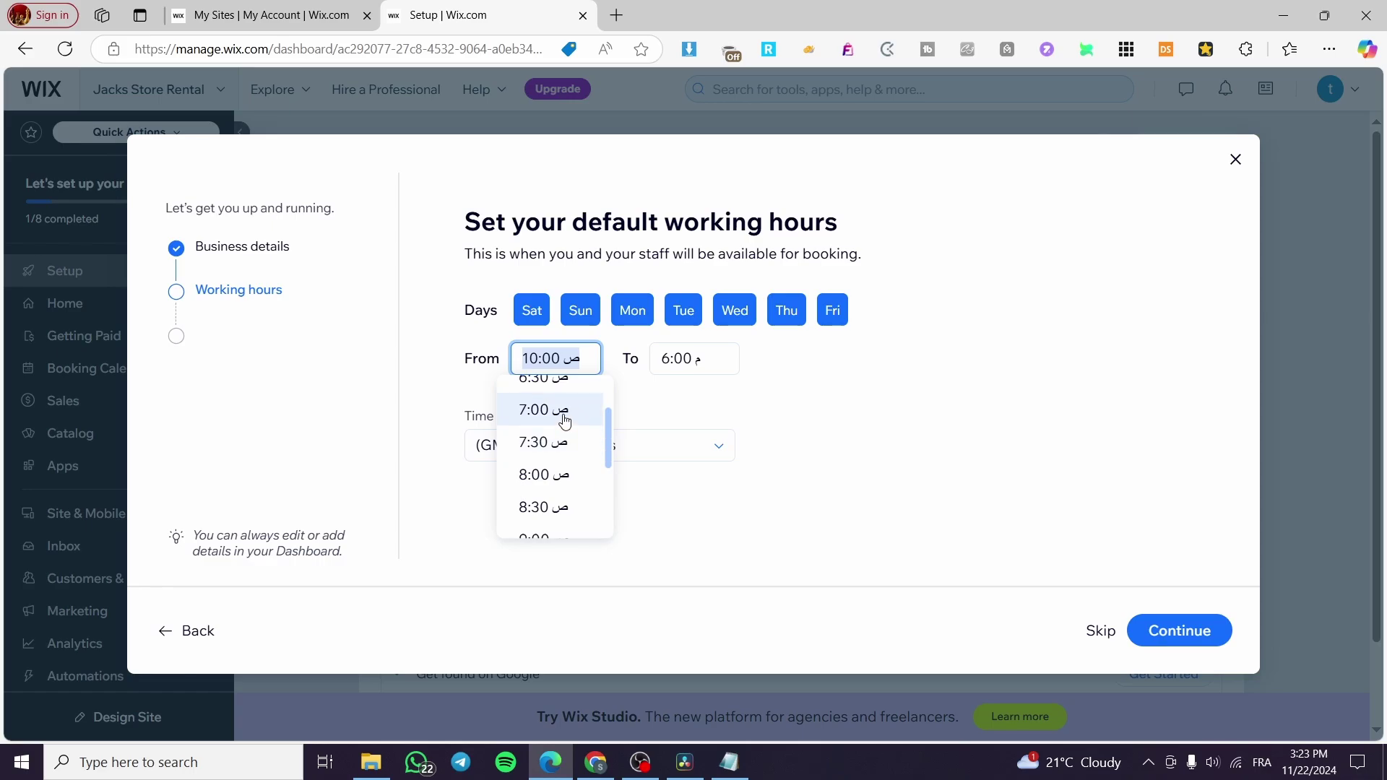
click(560, 415)
click(557, 357)
click(544, 391)
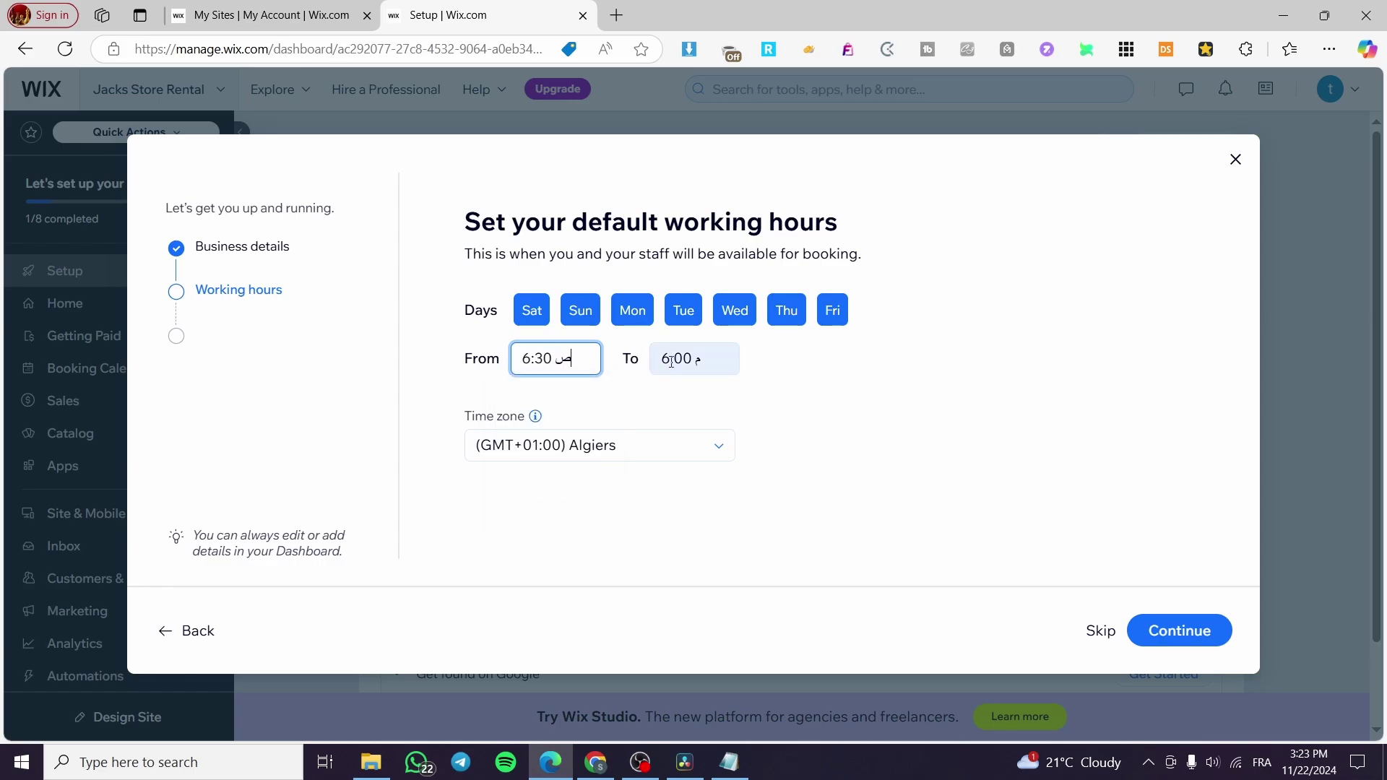
click(692, 358)
scroll(719, 484, down, 5)
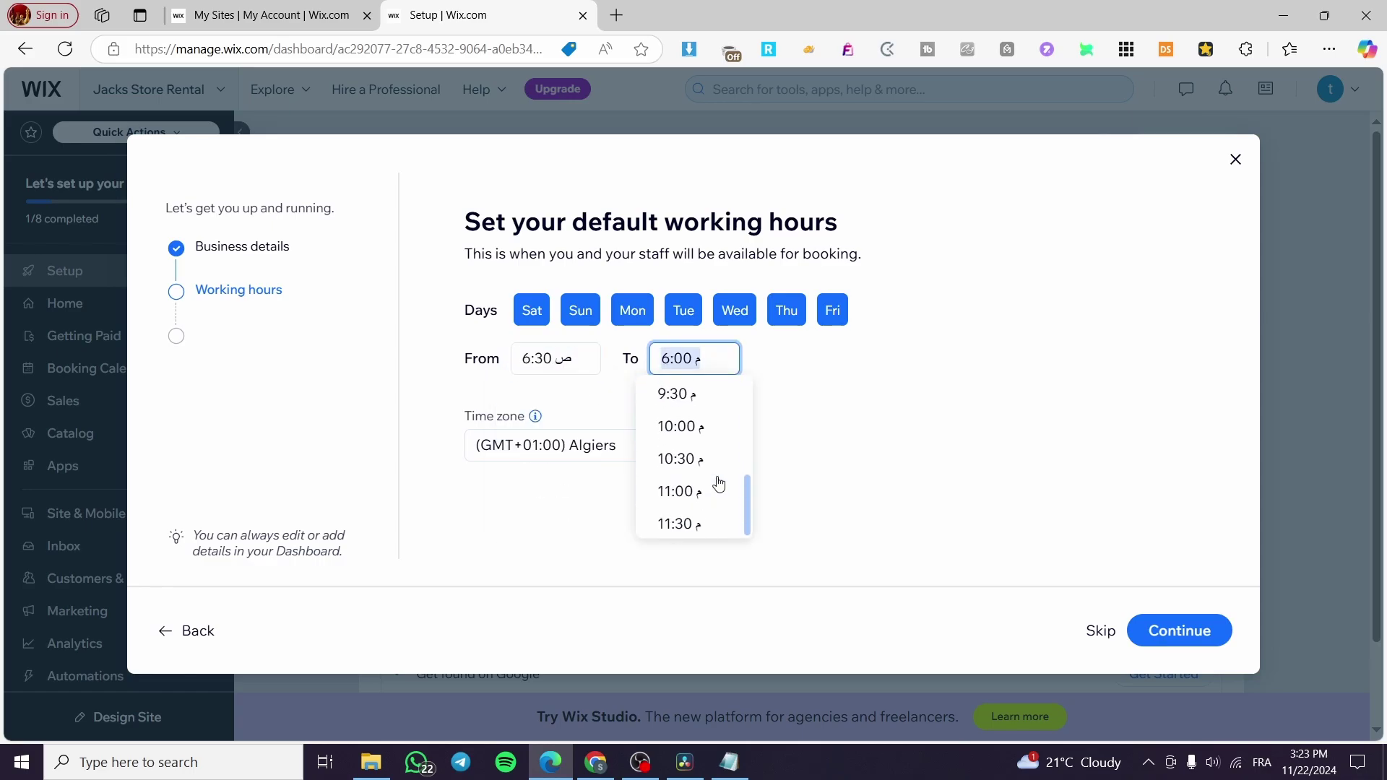
click(719, 532)
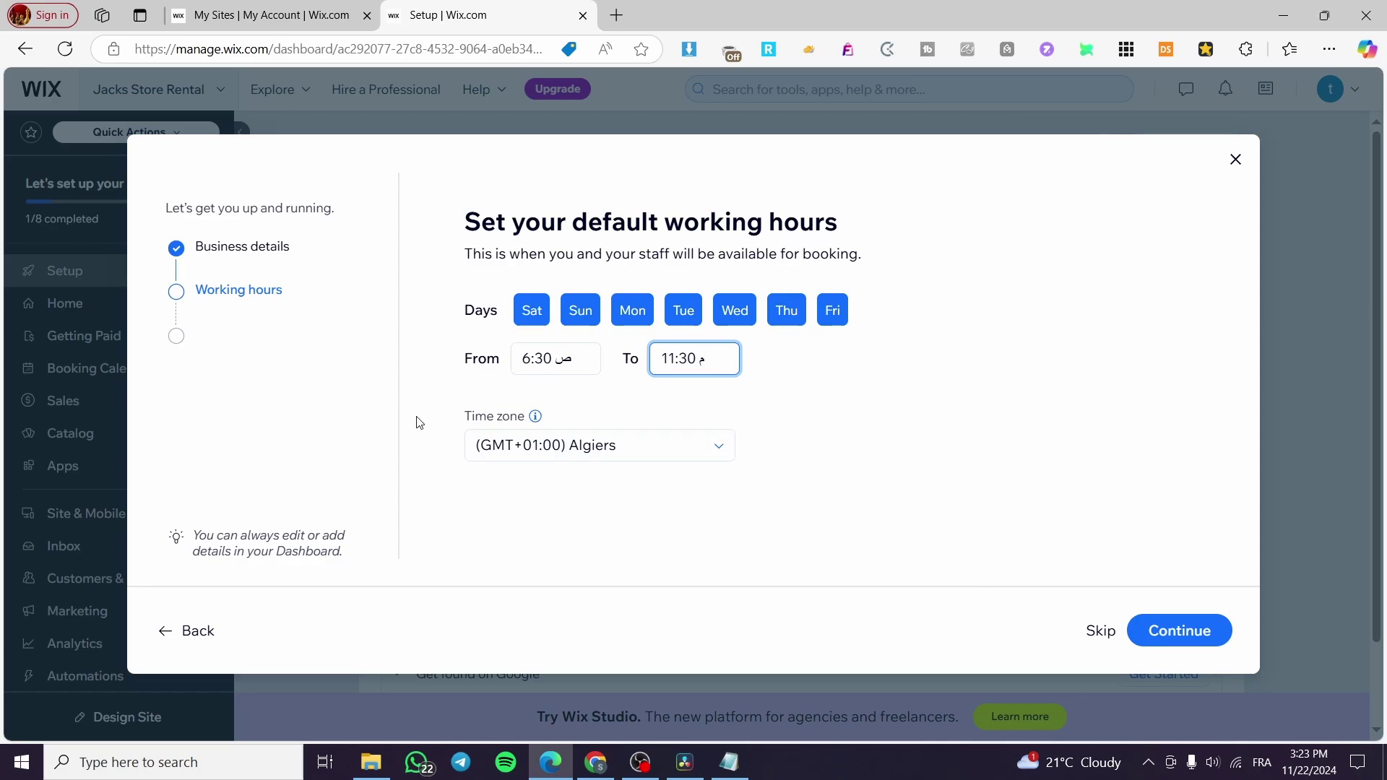
click(1176, 630)
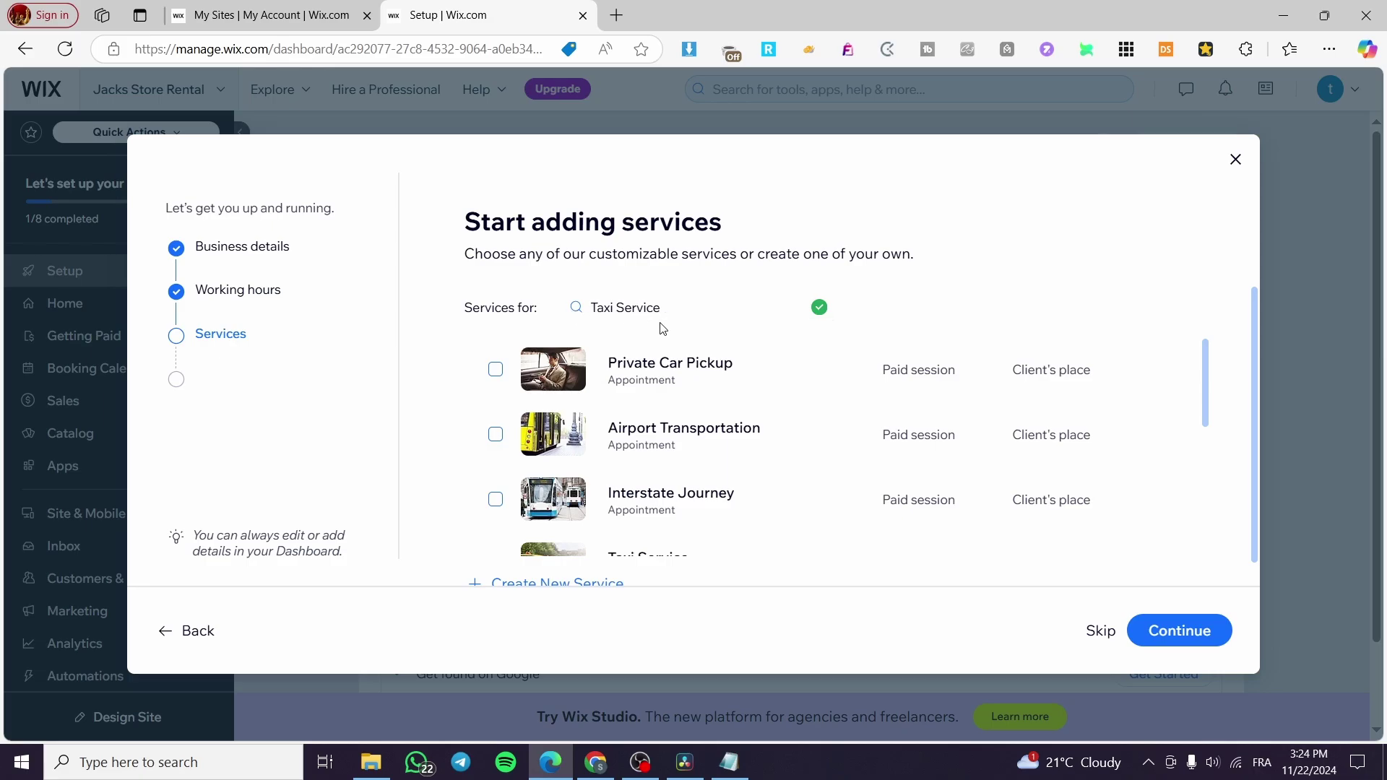
Toggle the suggested services so One Way Ride, Round Trip Service and City Tour are selected.
click(496, 369)
scroll(657, 383, down, 1)
scroll(656, 387, up, 1)
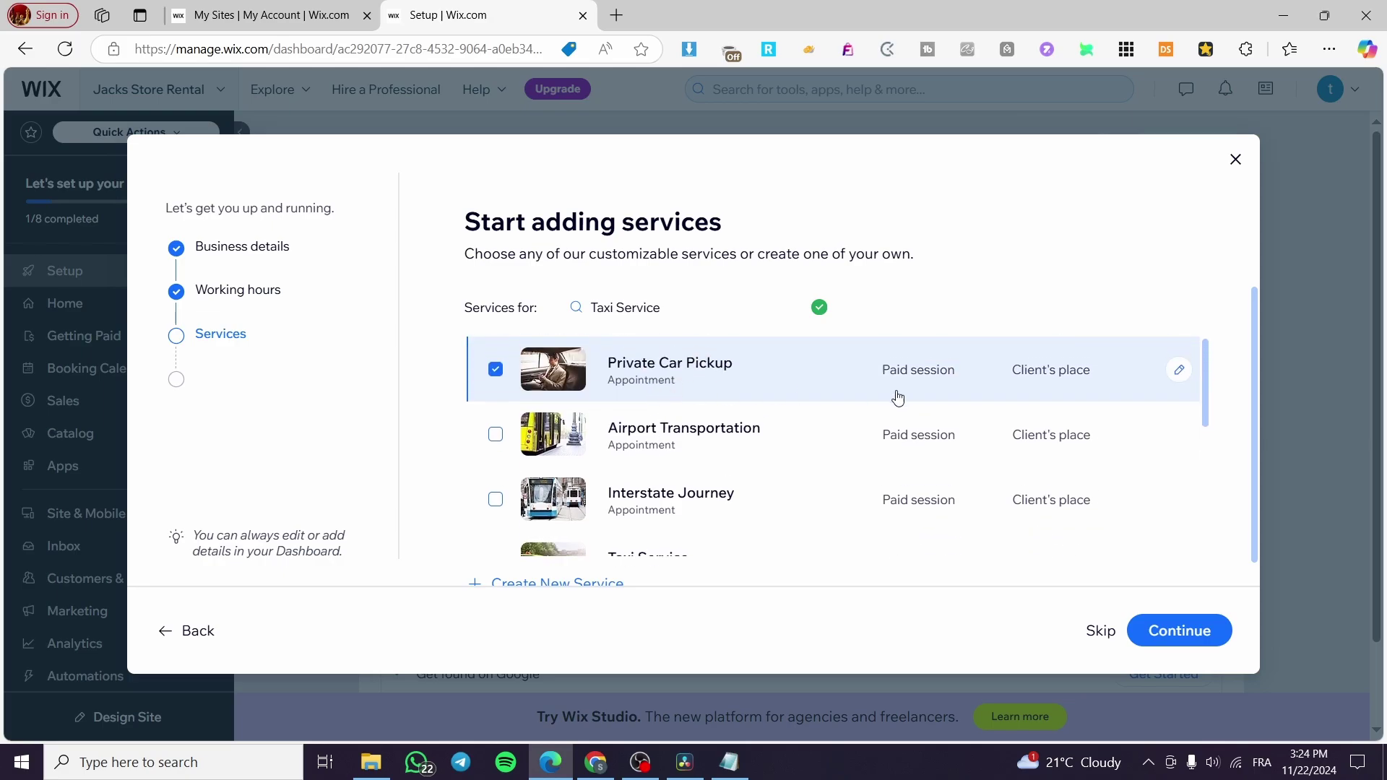
click(495, 434)
scroll(592, 434, down, 1)
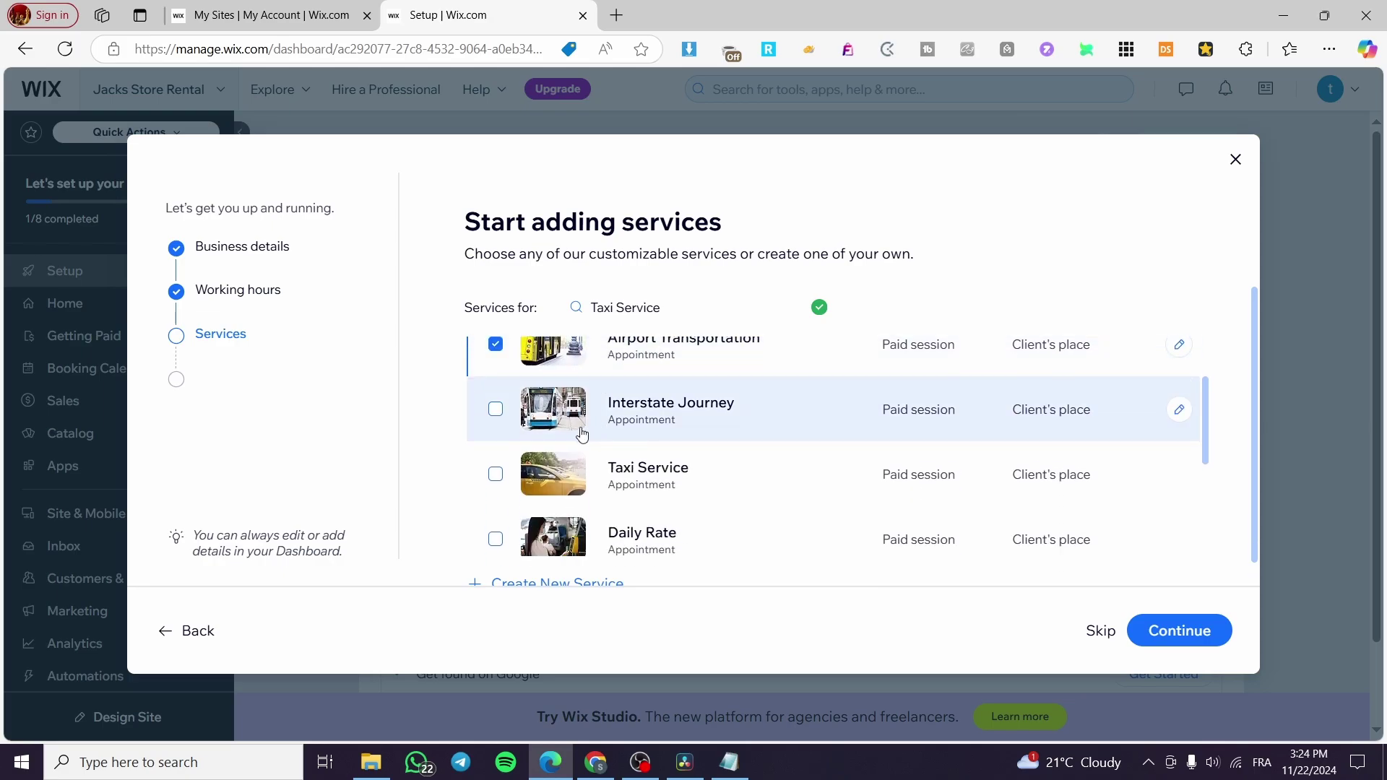
click(497, 474)
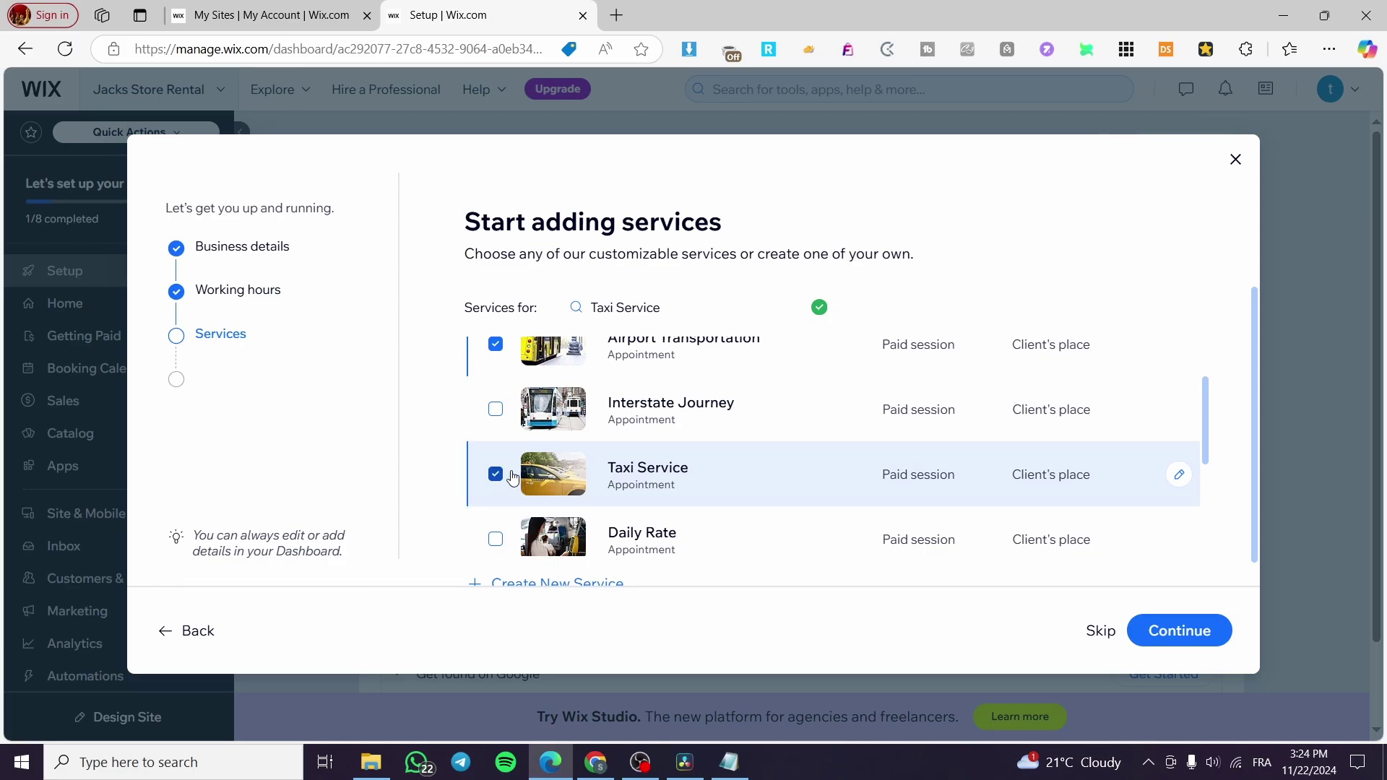
scroll(669, 443, down, 1)
scroll(710, 451, down, 2)
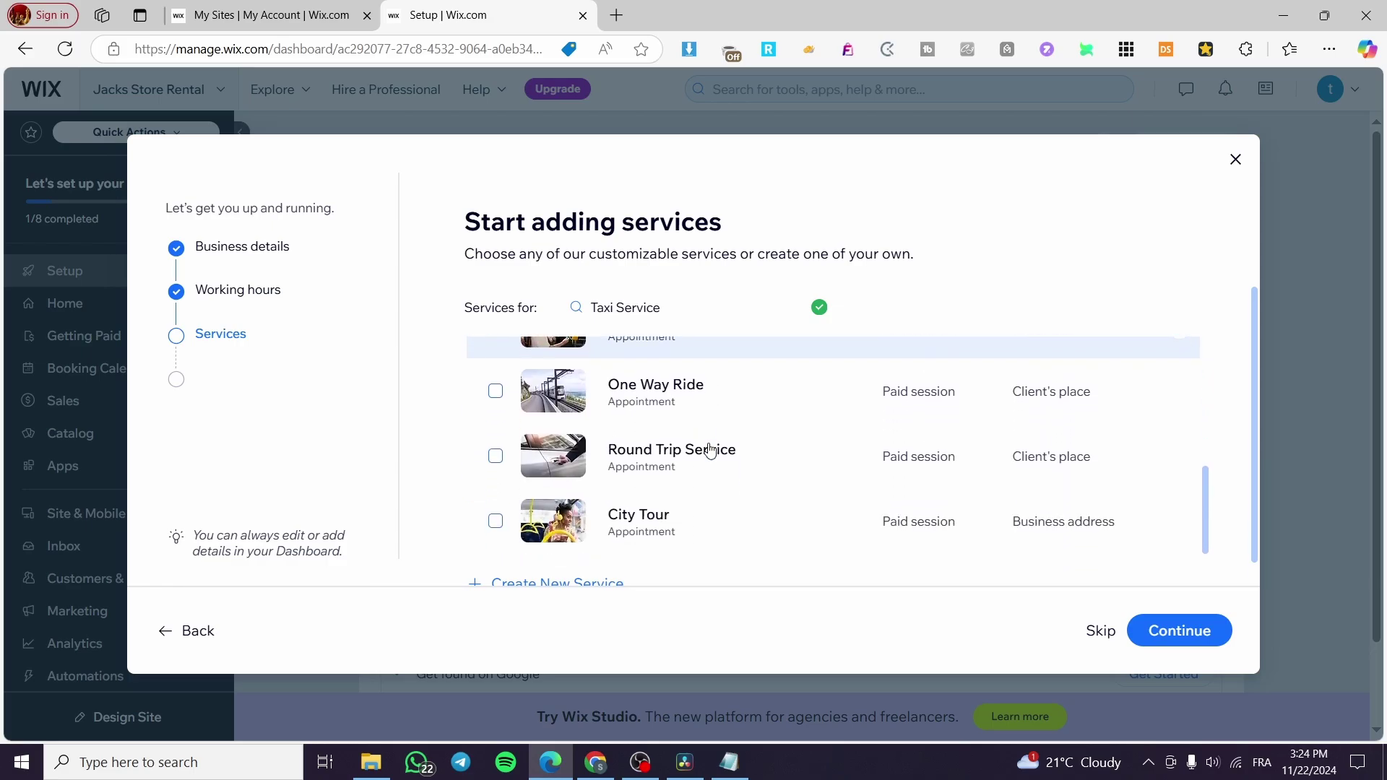
click(496, 392)
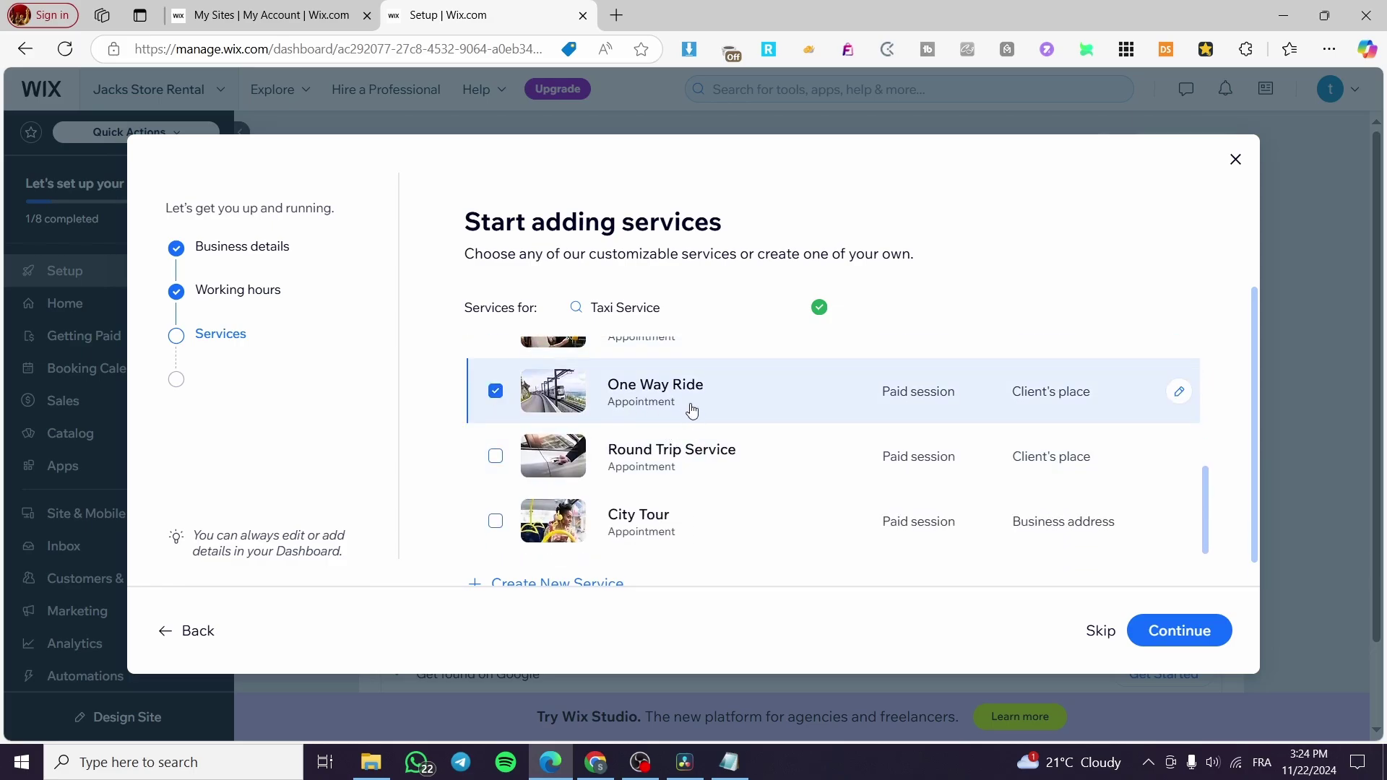
click(495, 455)
scroll(538, 460, down, 1)
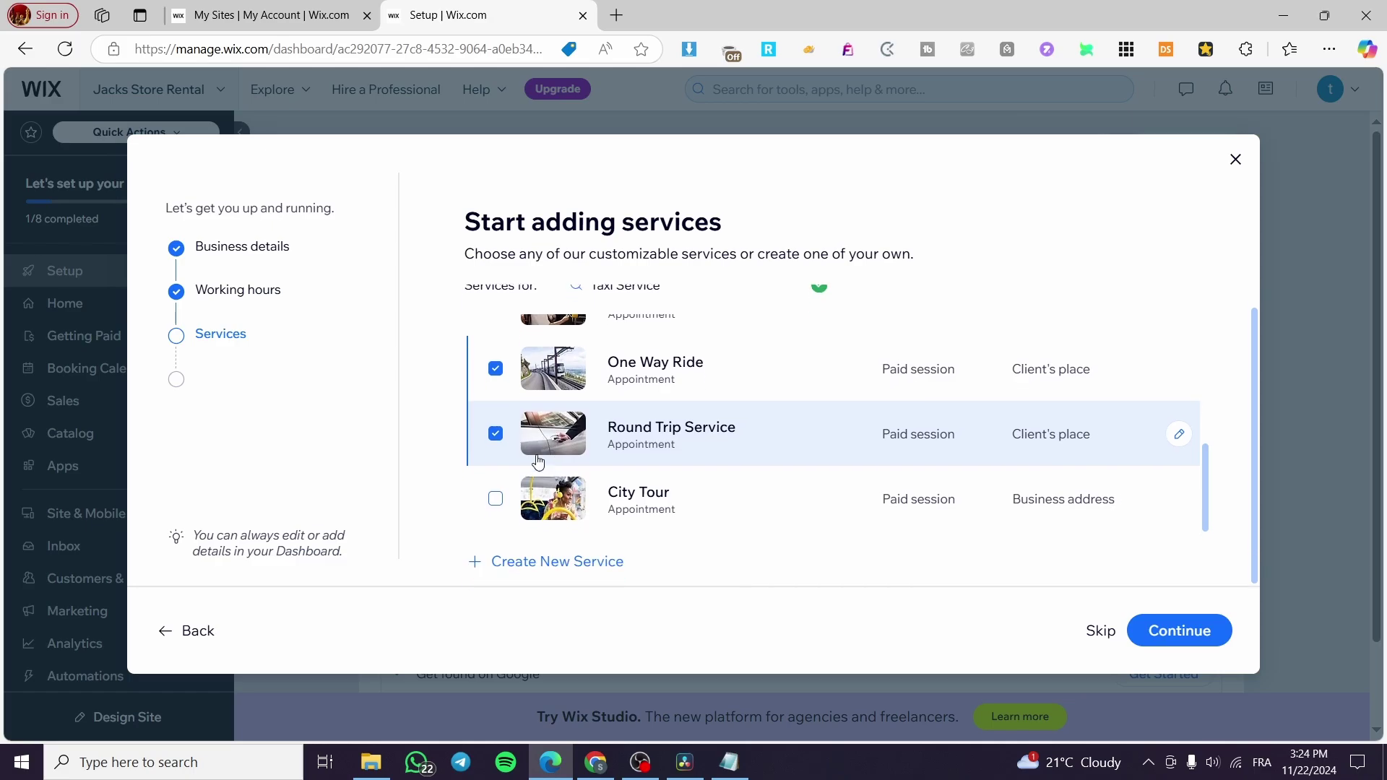
click(495, 499)
Start a custom service (Appointment, Paid session, Business address), then discard it and continue.
click(558, 561)
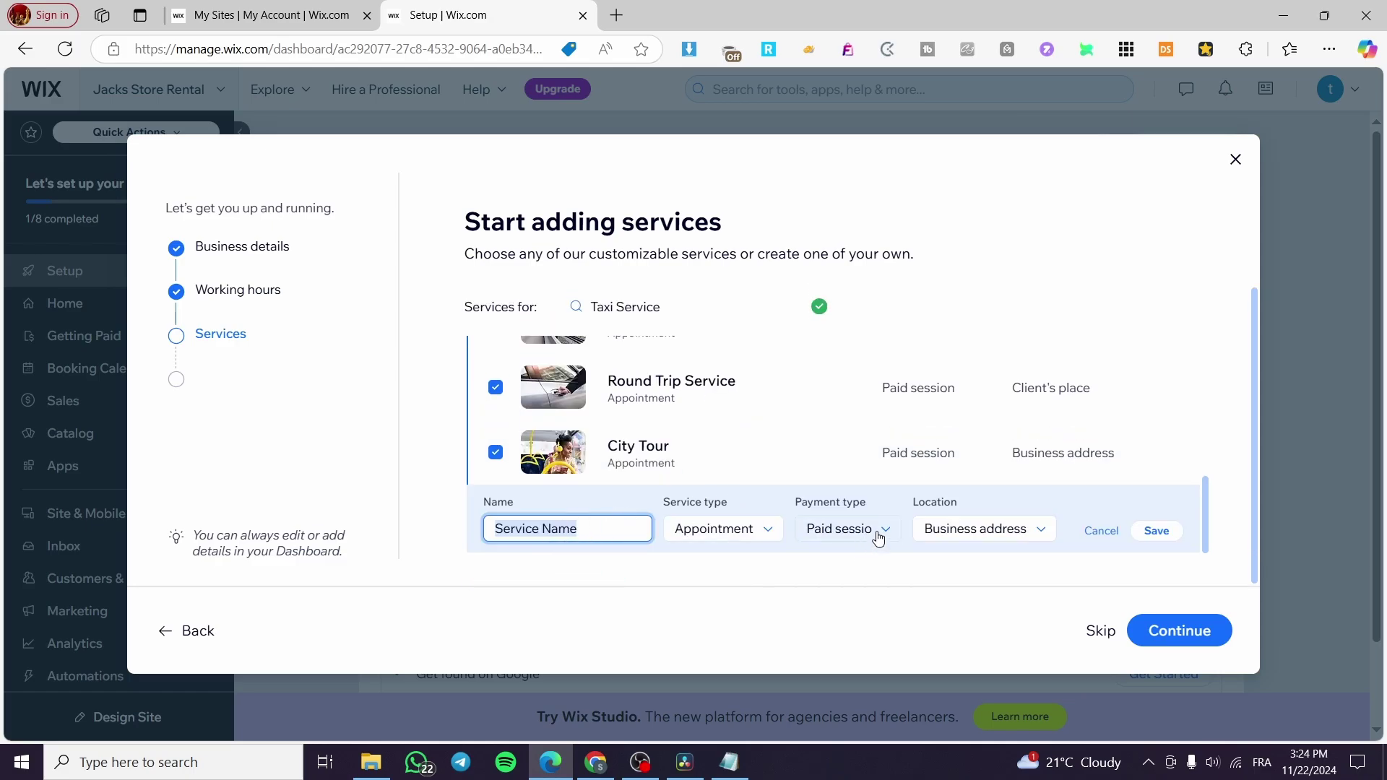
click(756, 530)
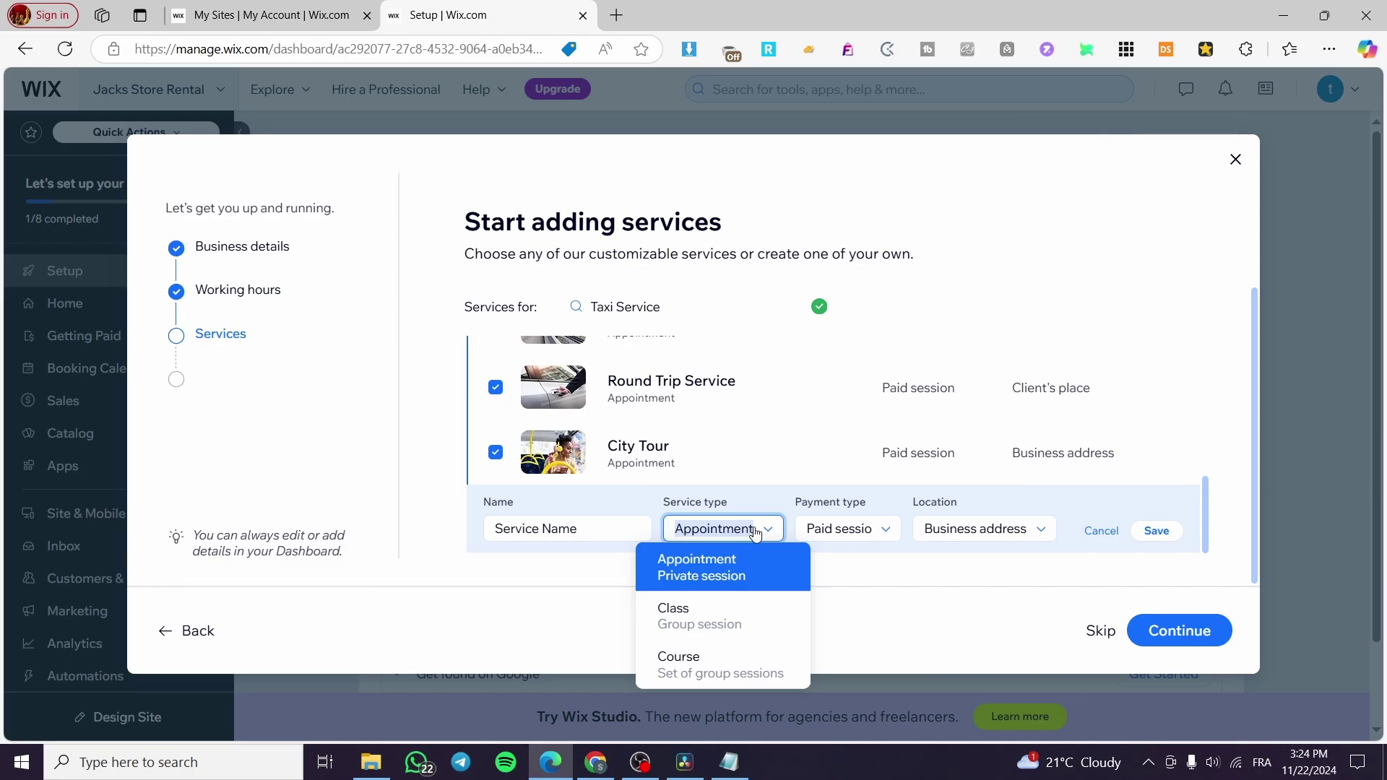
click(765, 529)
click(845, 529)
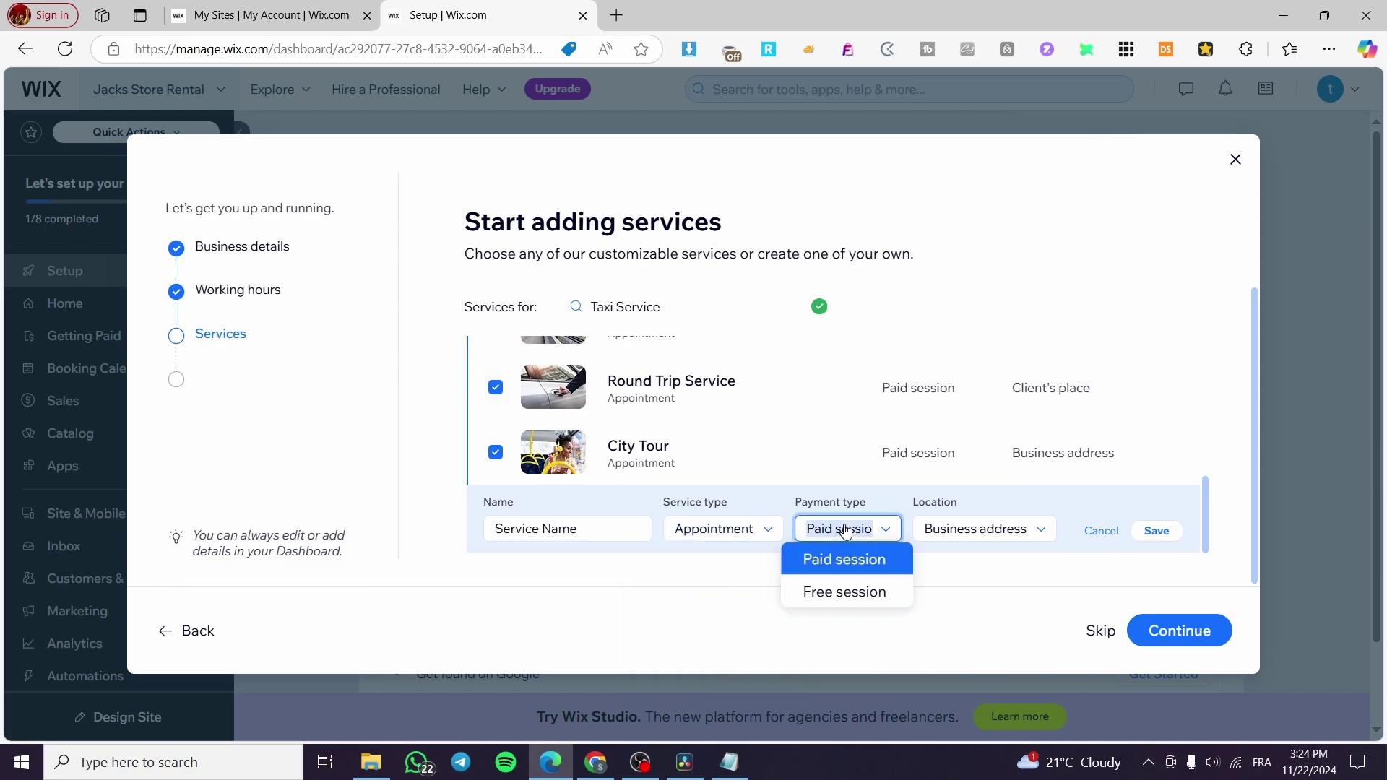
click(866, 536)
click(994, 534)
click(1000, 538)
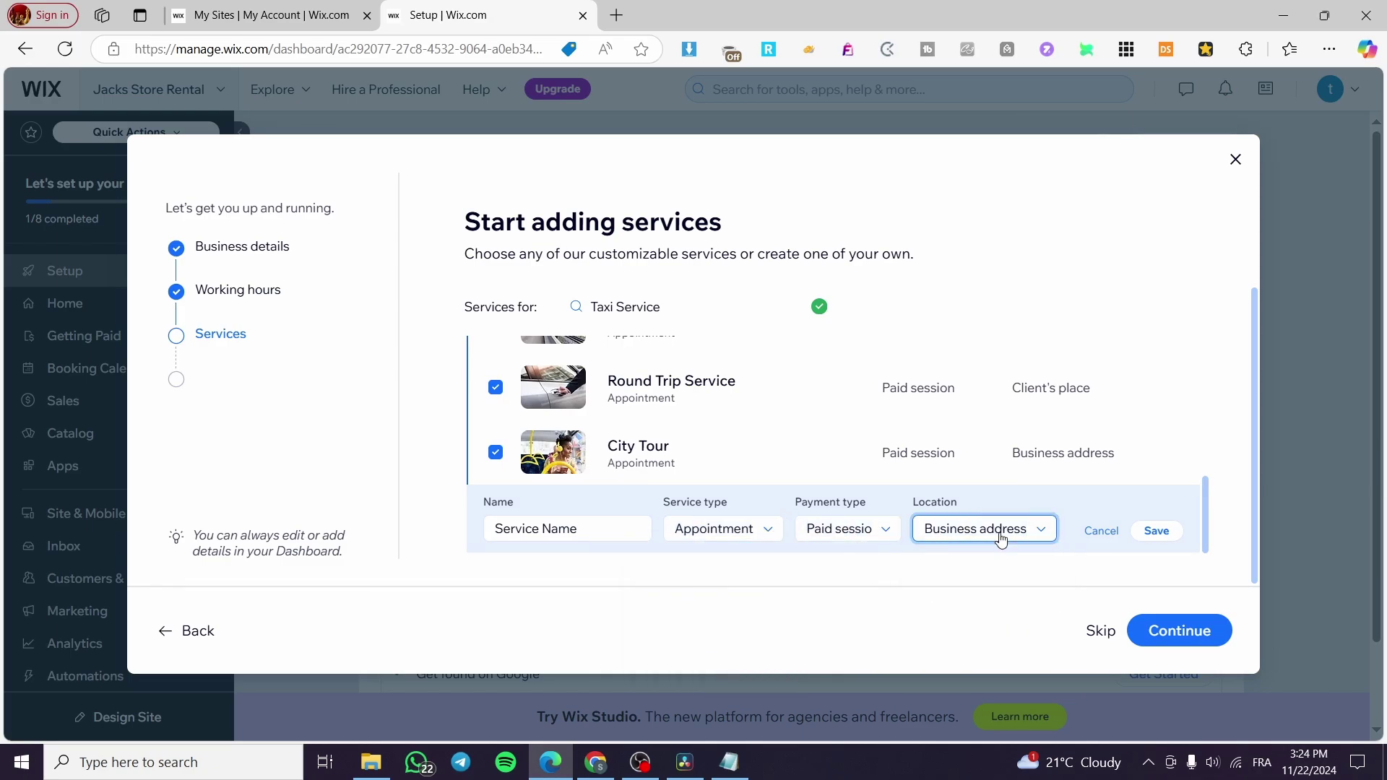
click(1104, 533)
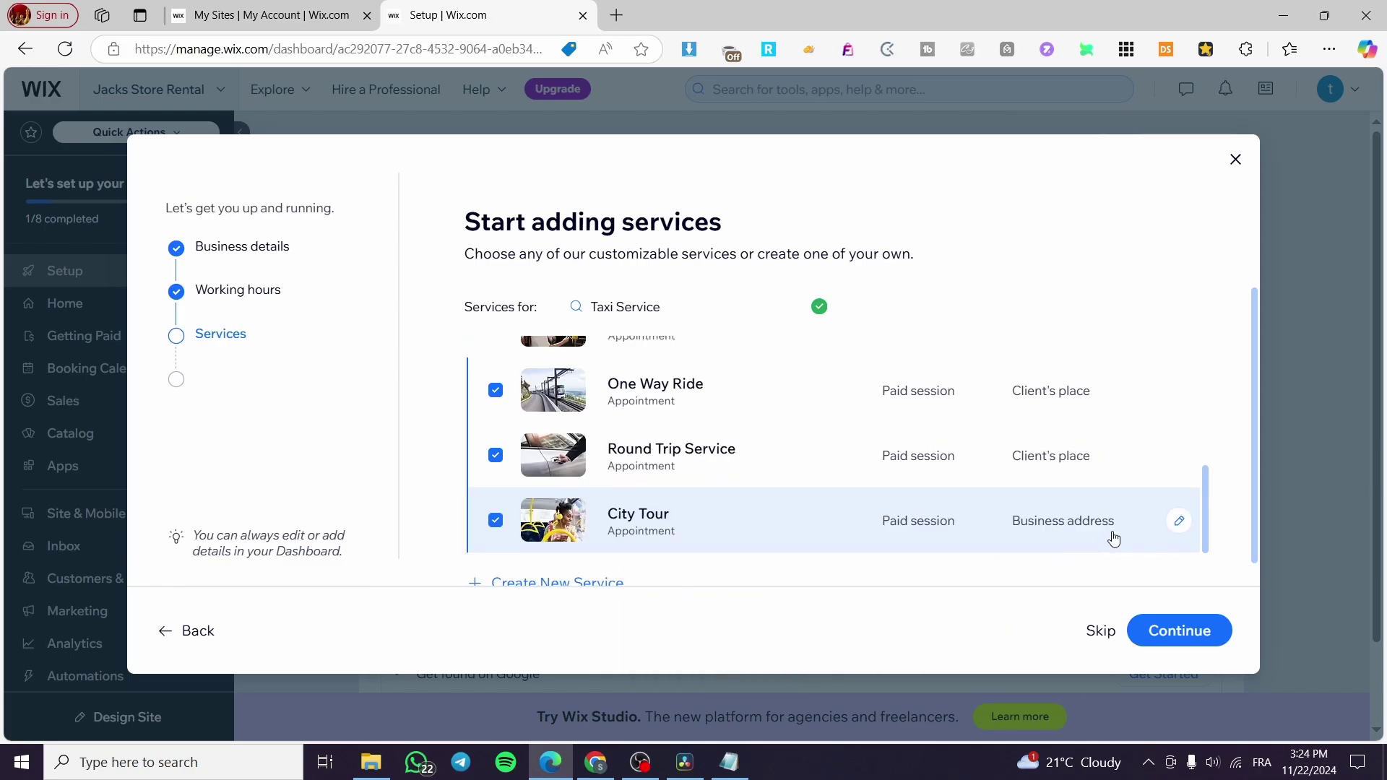
click(1205, 641)
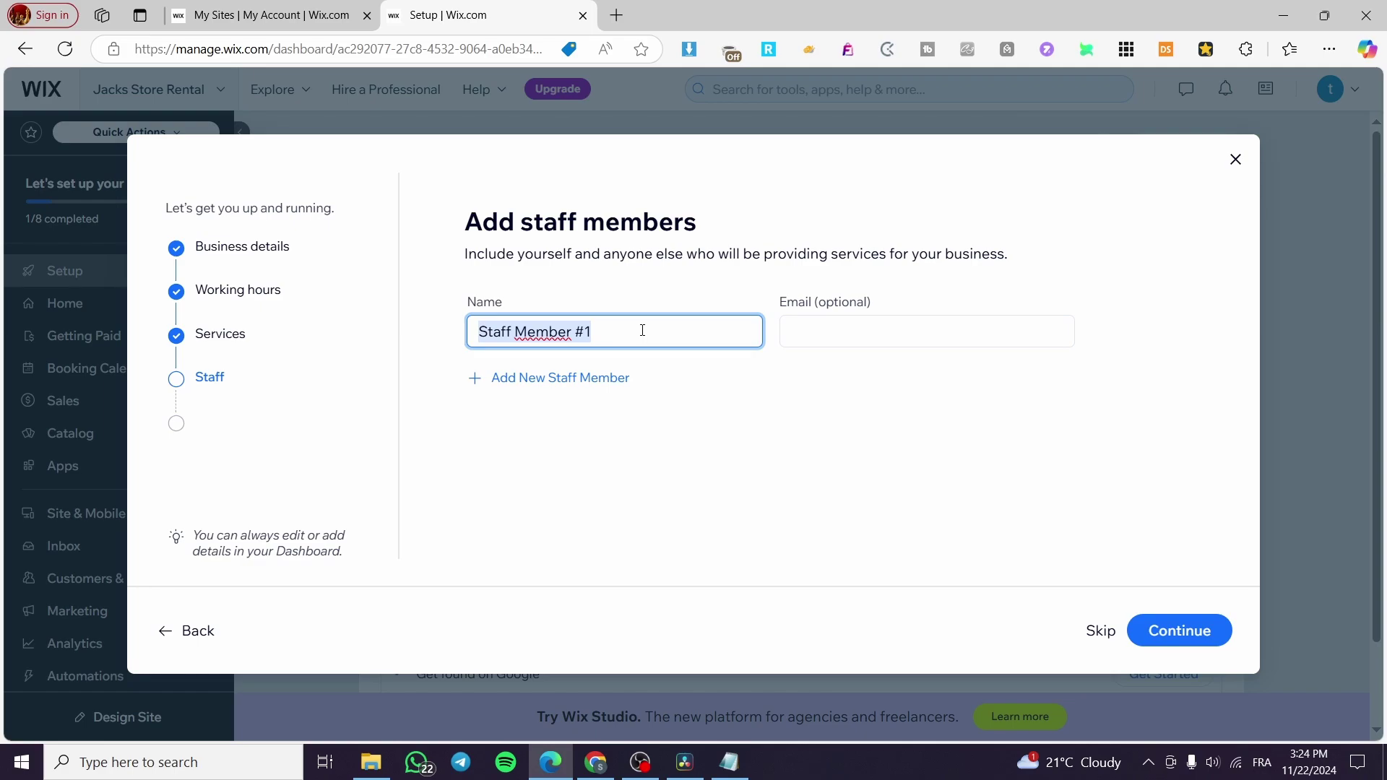
Enter the first staff member's name and taxidriver.com e-mail, correcting a typo in the domain.
text(Jack)
key(Tab)
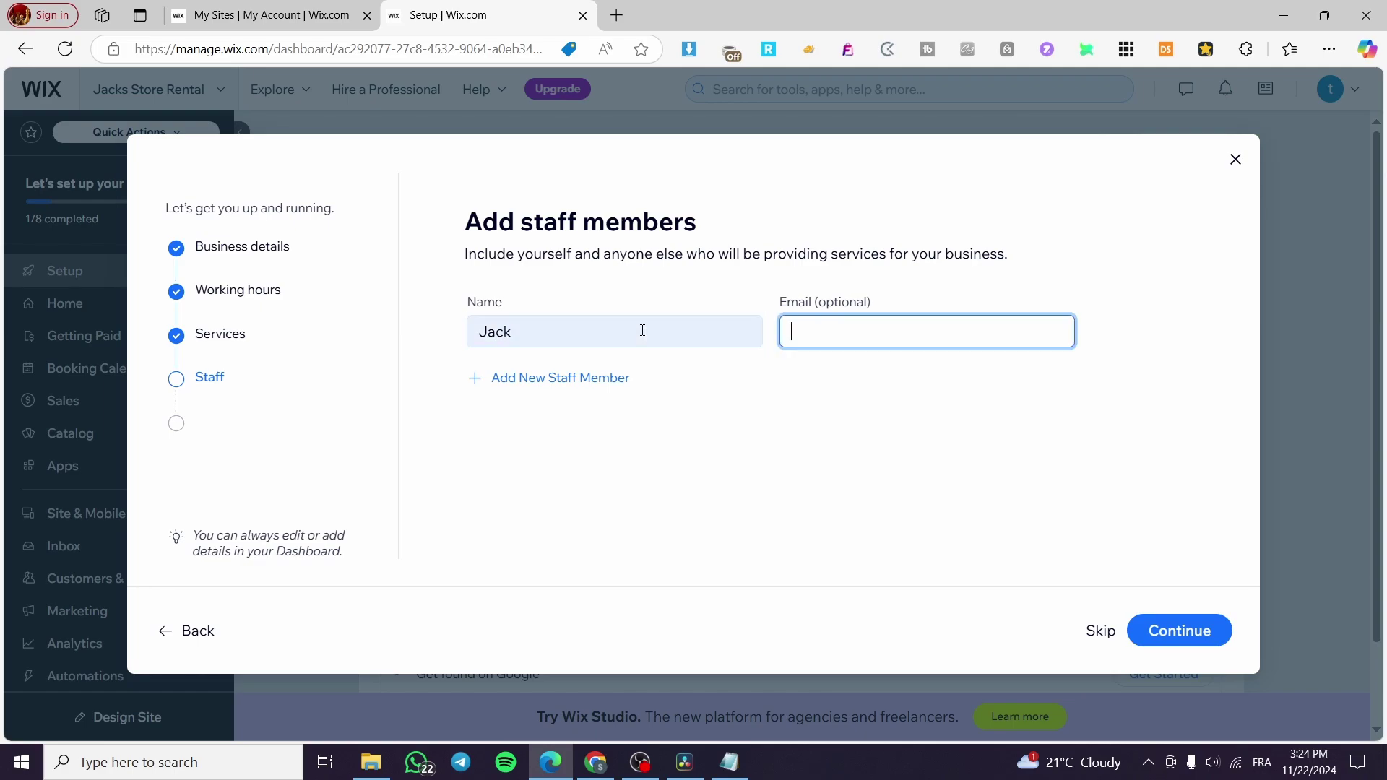
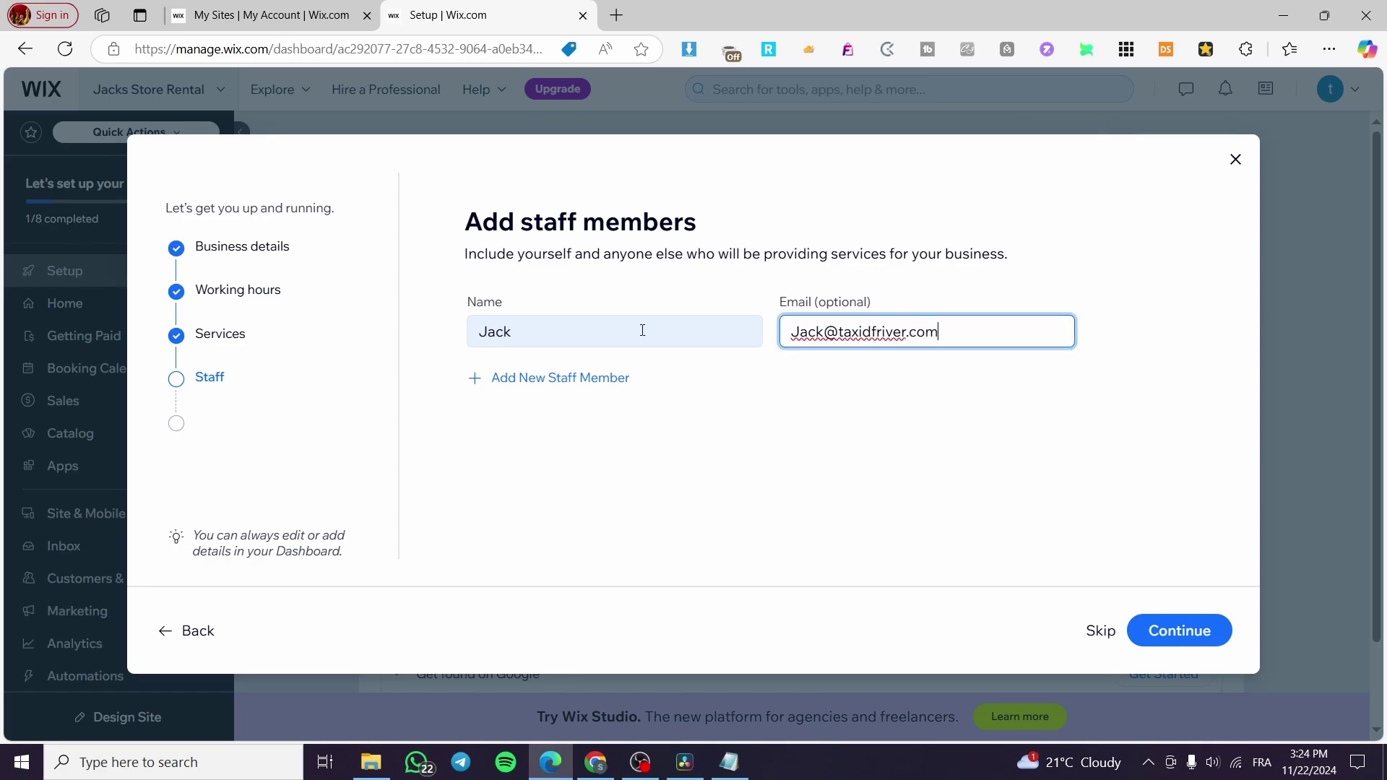
click(874, 332)
key(BackSpace)
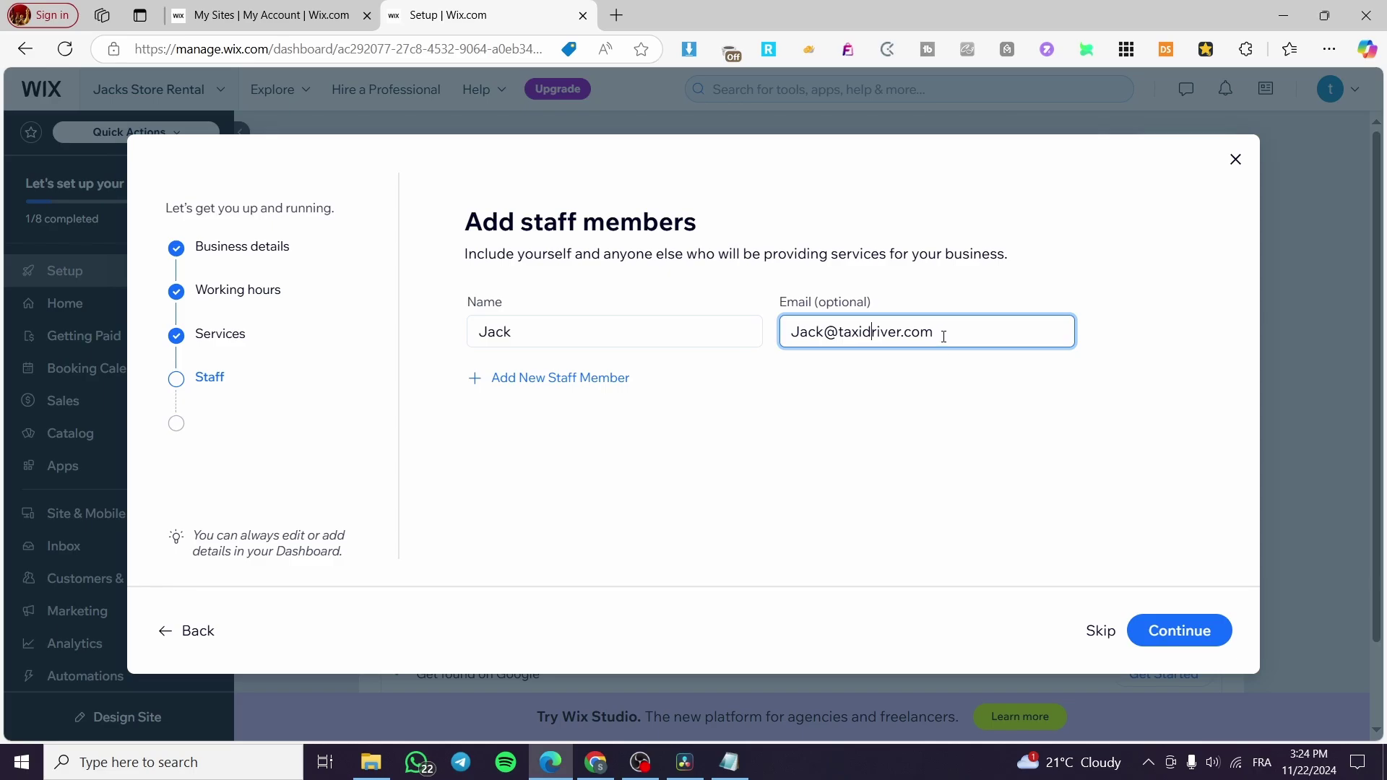
Add three more staff members, pasting the taxidriver.com domain into each one's e-mail field.
click(636, 385)
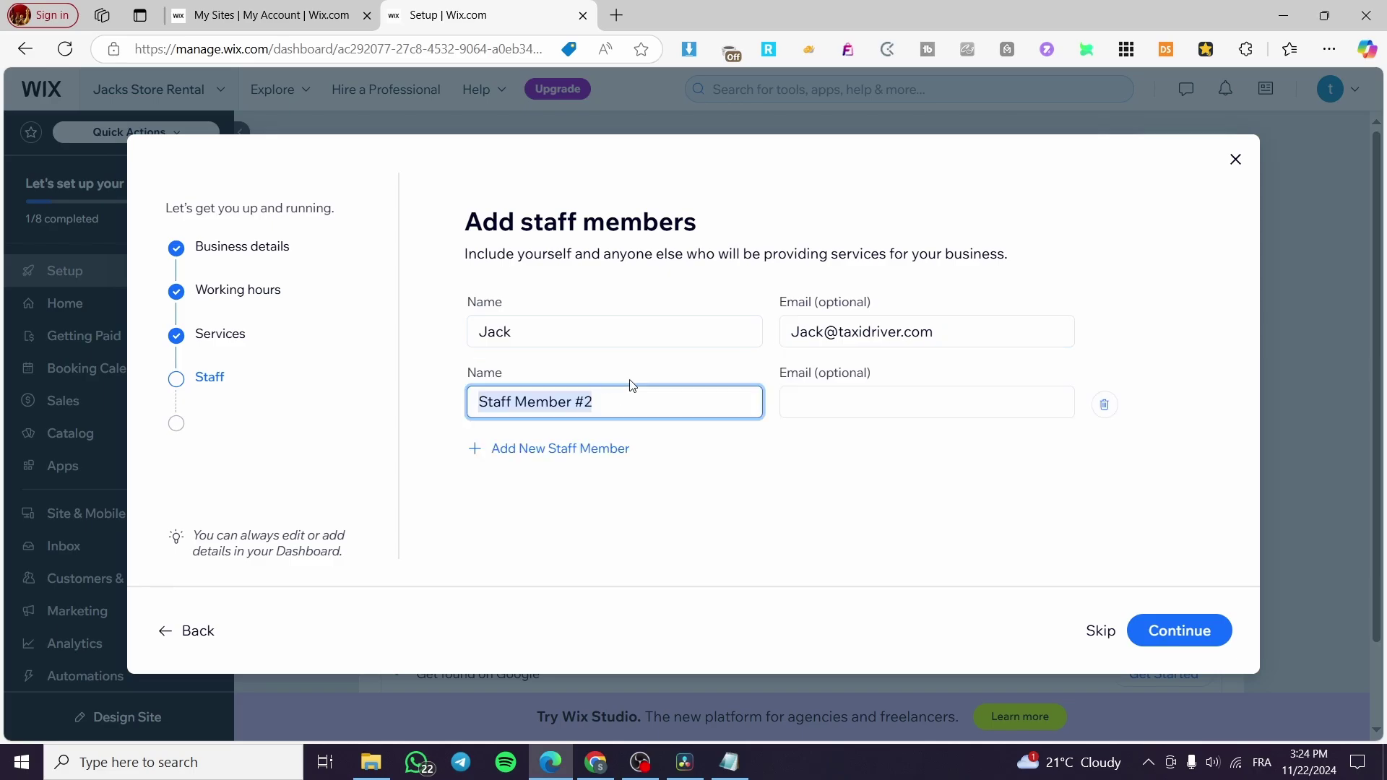
drag(929, 327, 791, 331)
click(937, 330)
drag(934, 330, 831, 327)
key(ctrl+c)
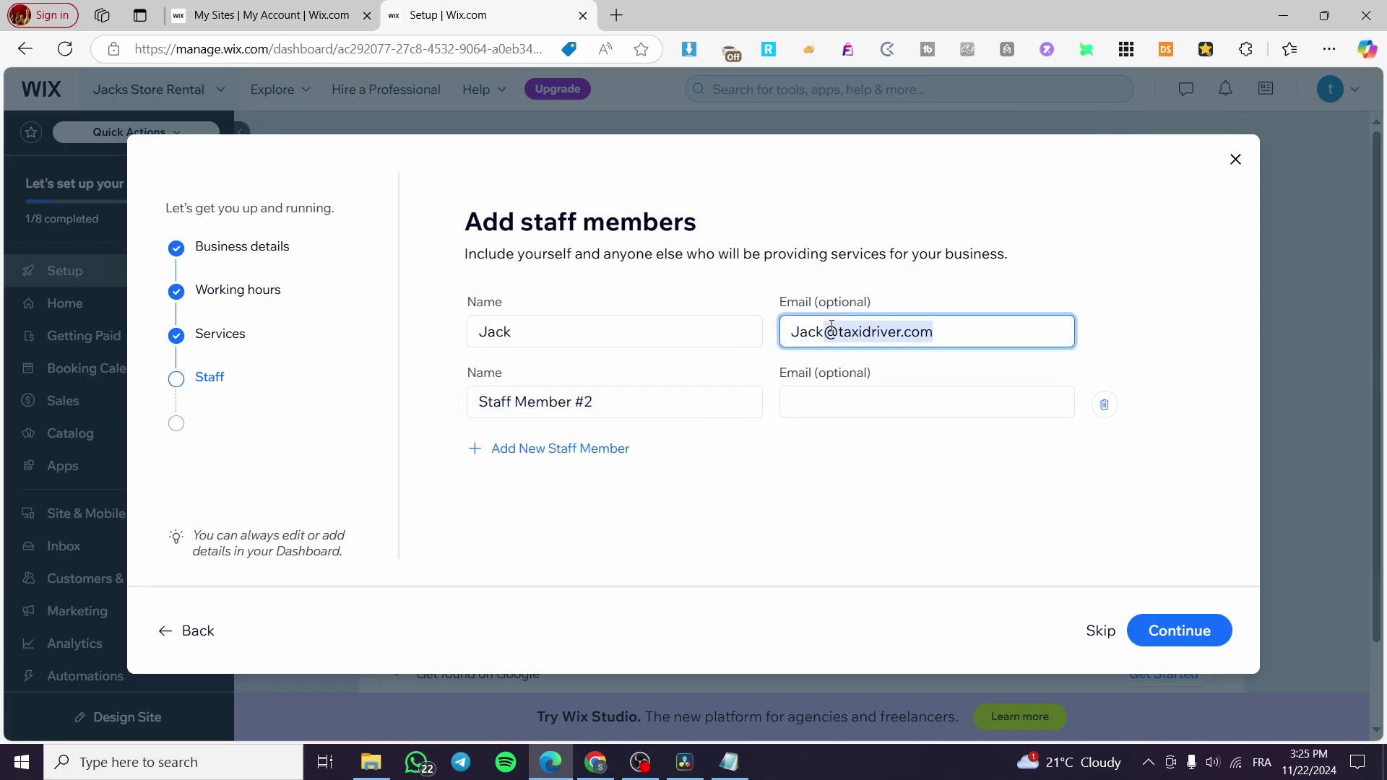
click(882, 397)
key(ctrl+v)
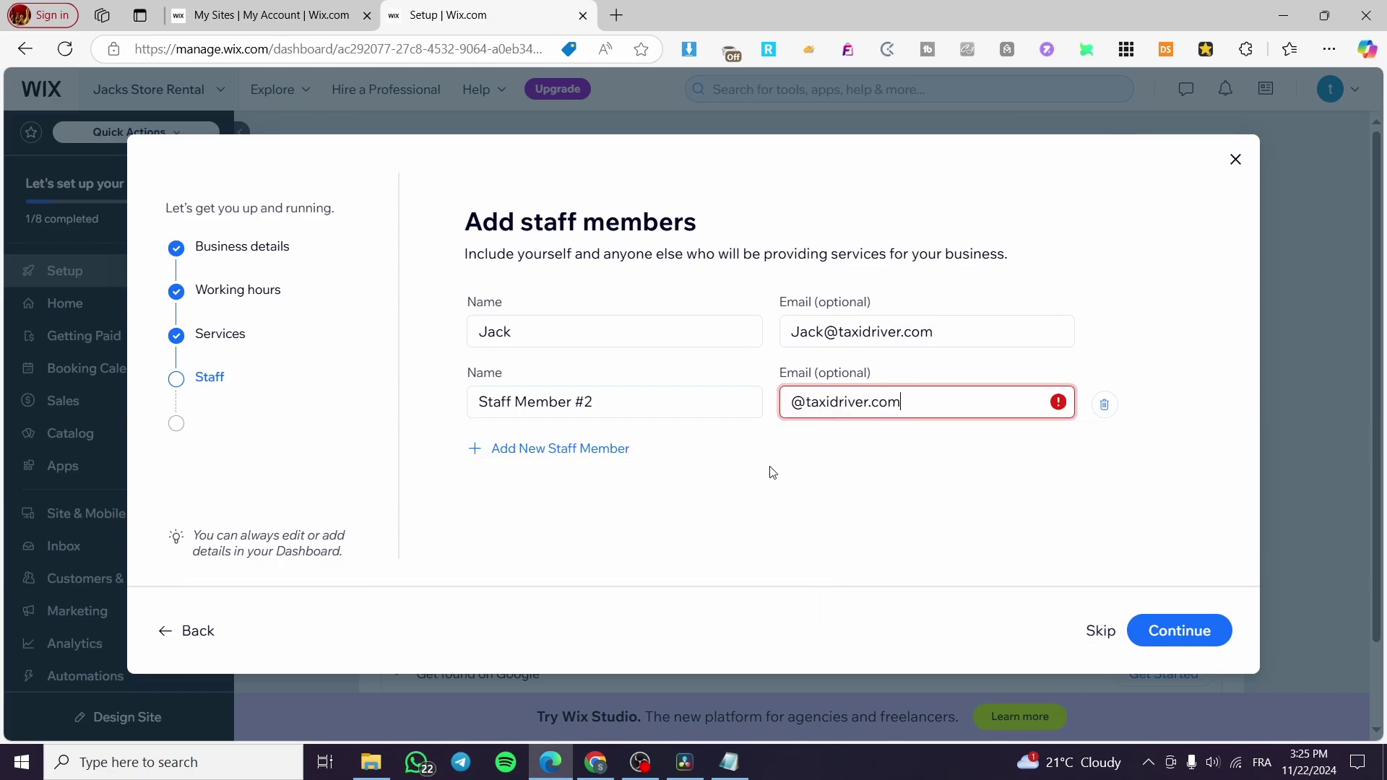
click(561, 448)
click(864, 469)
key(ctrl+v)
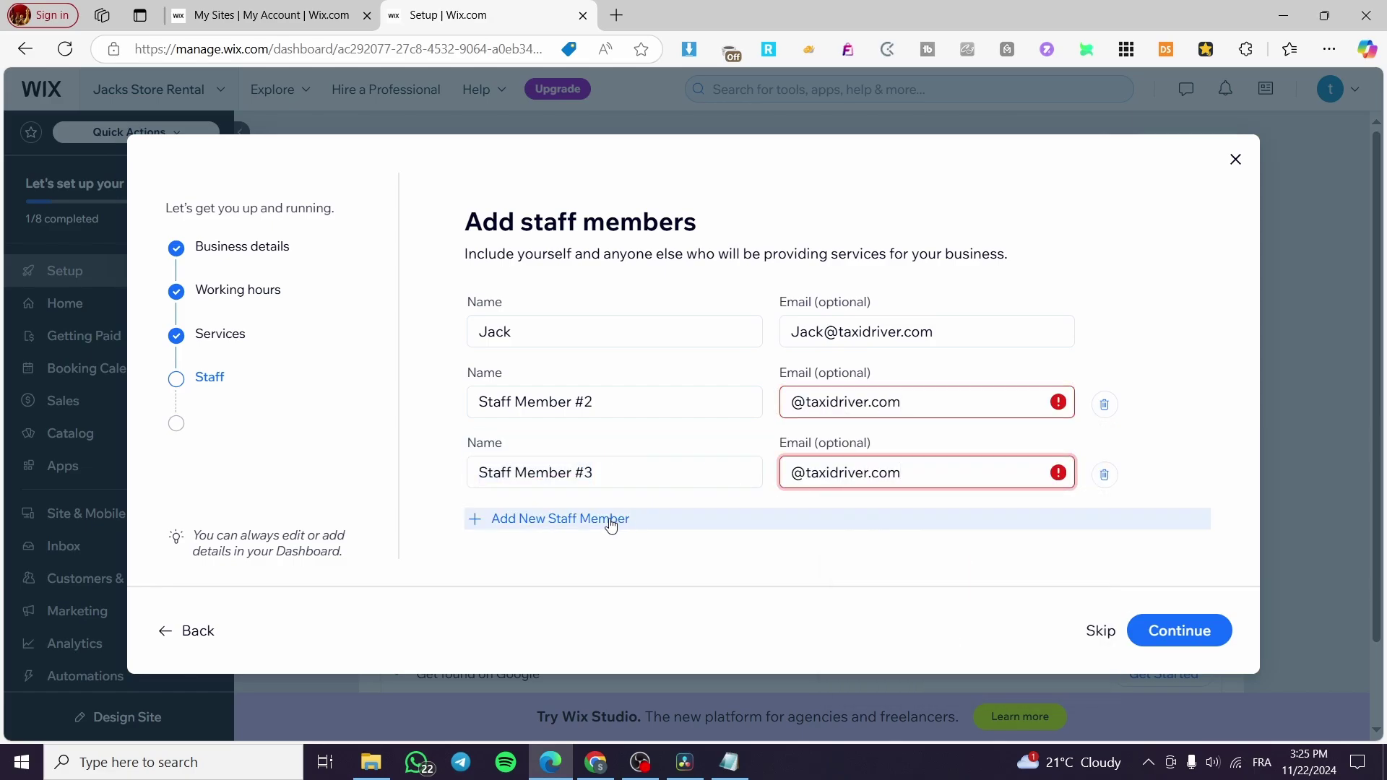
click(607, 518)
click(911, 536)
key(ctrl+v)
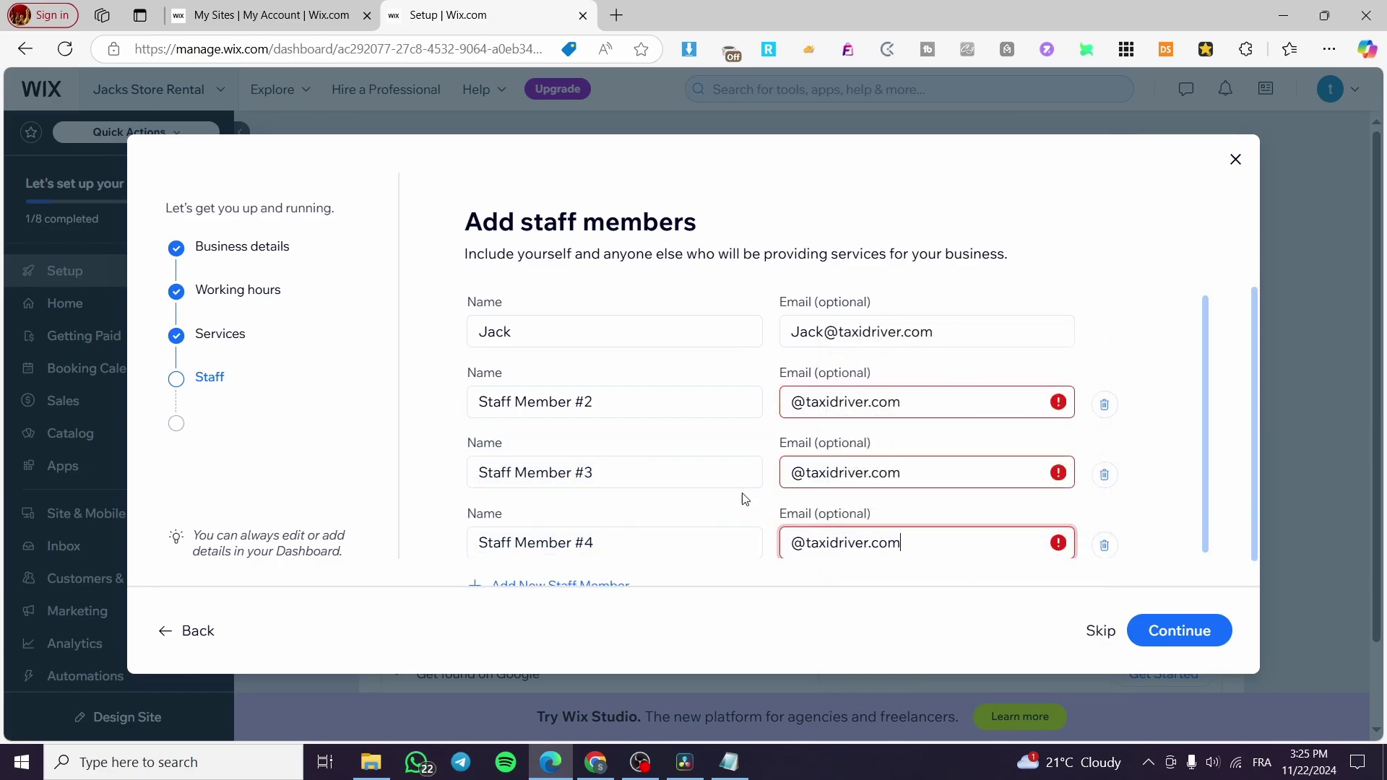
Replace the default names of the second, third and fourth staff members with their names.
triple_click(623, 403)
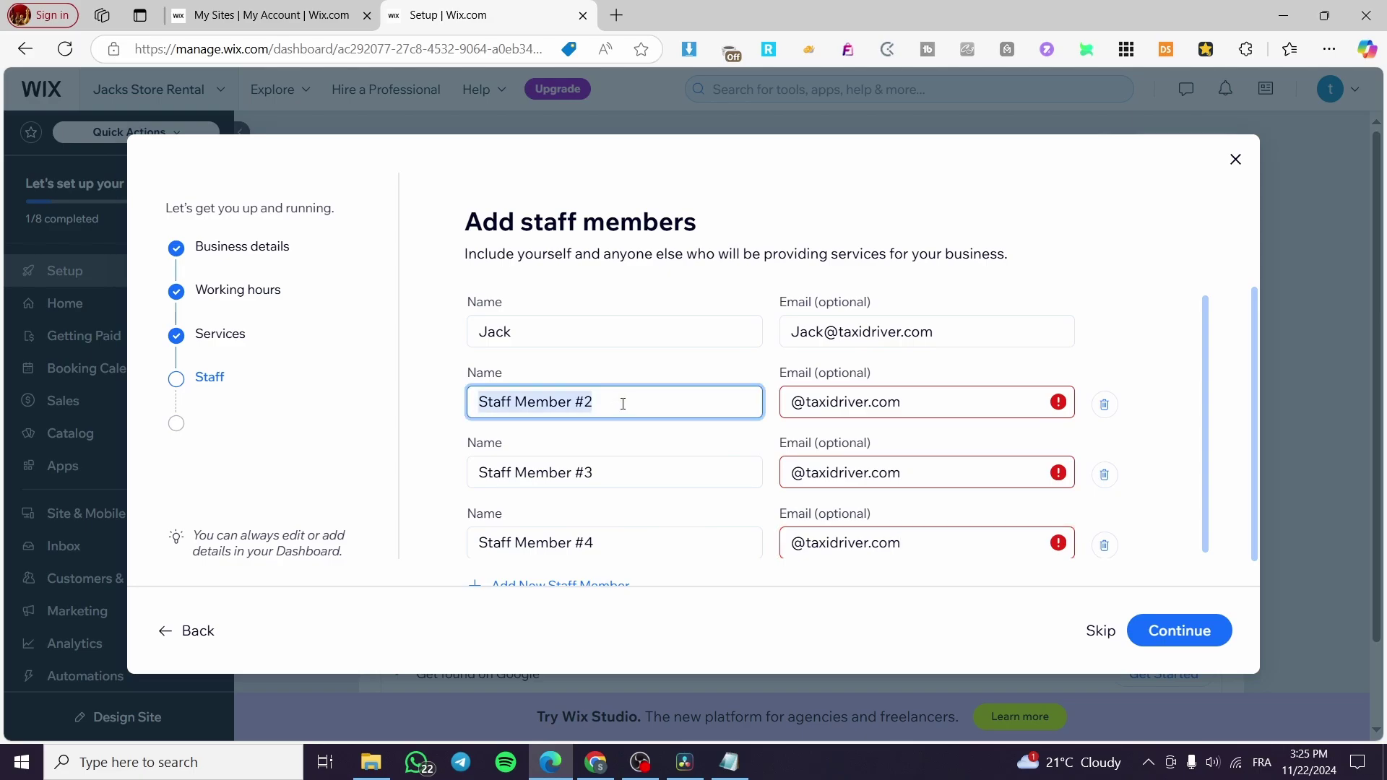
text(James)
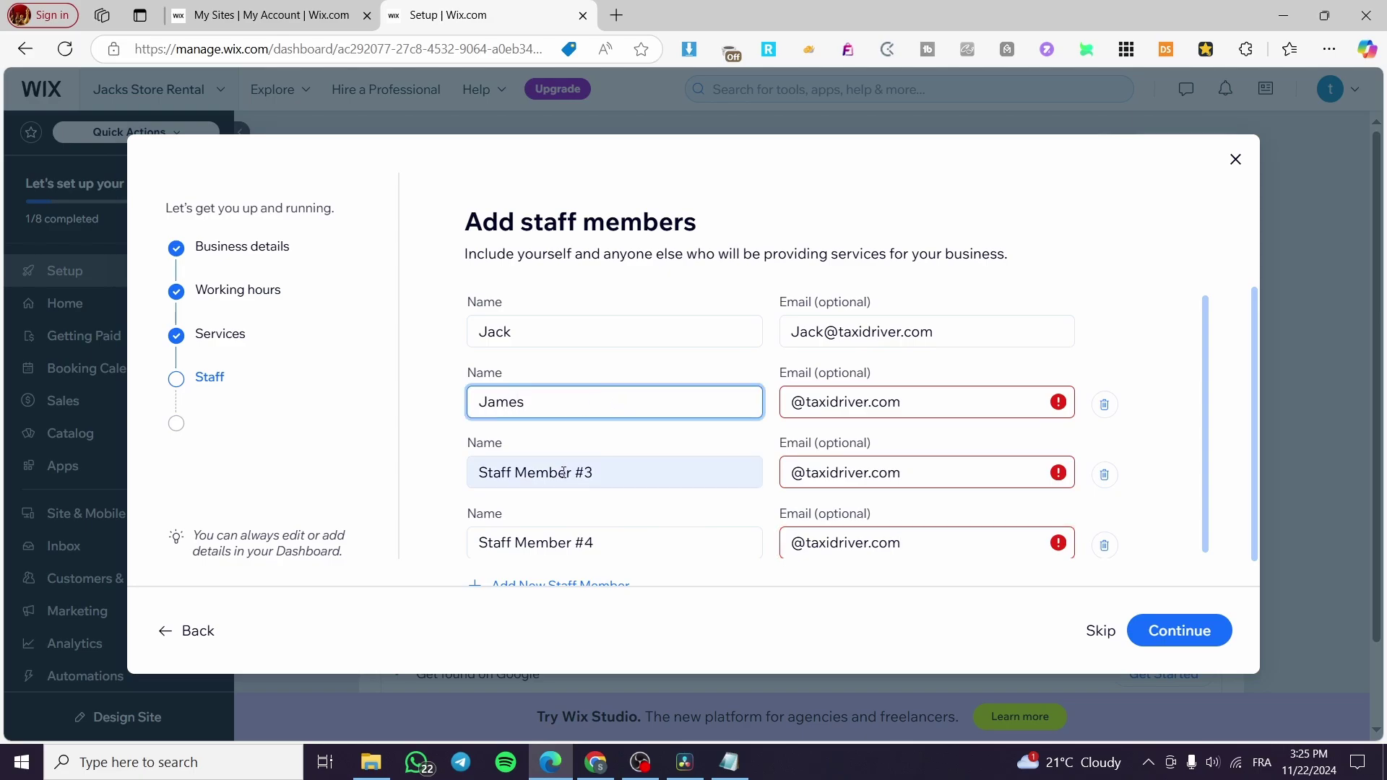
triple_click(570, 474)
text(Smith)
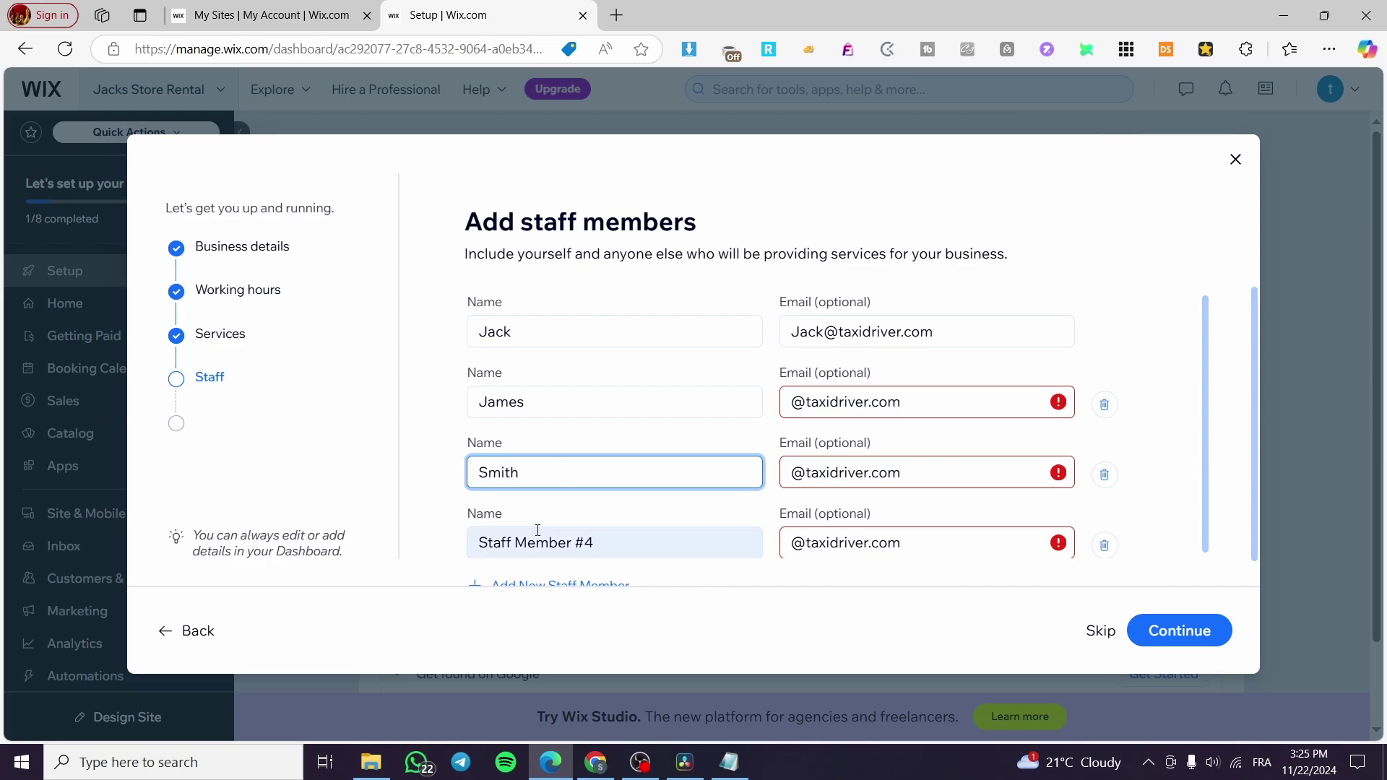
triple_click(538, 531)
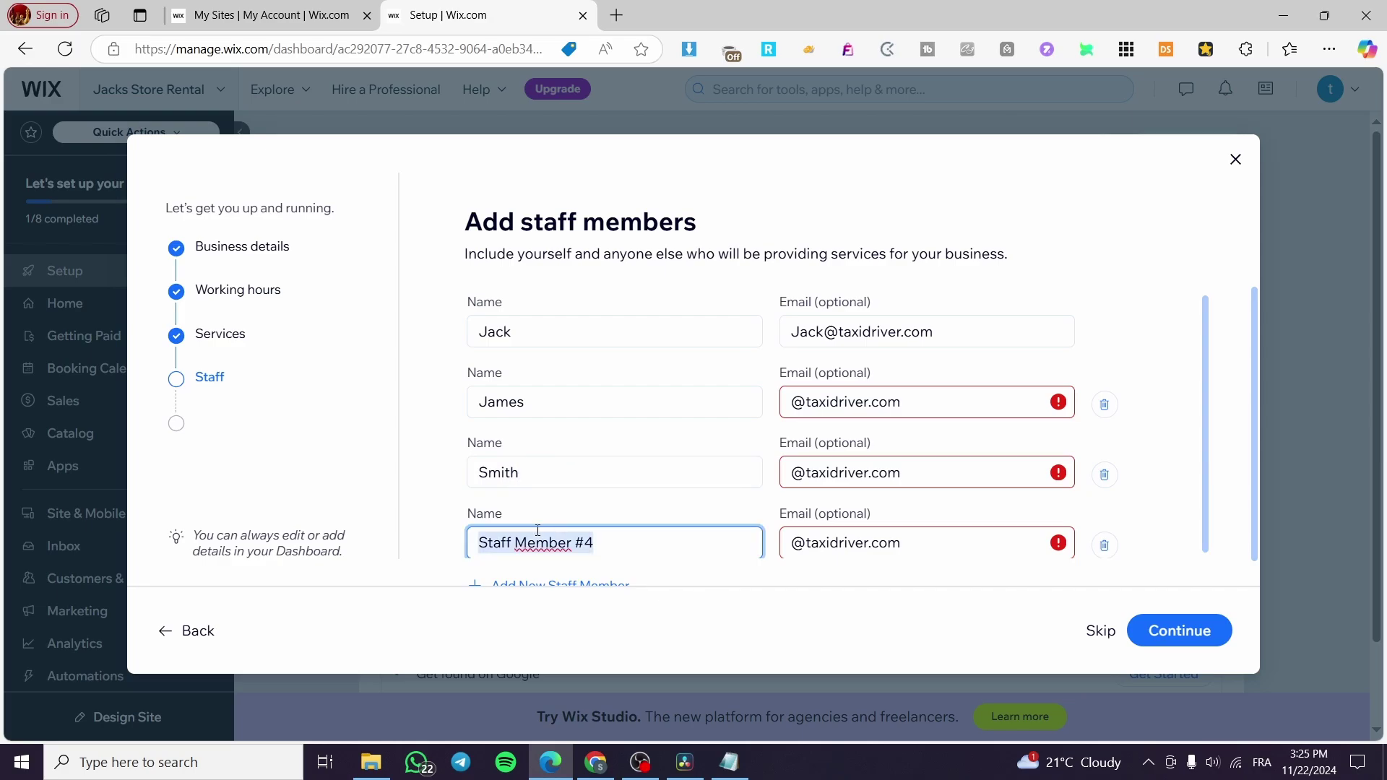
text(Daniem)
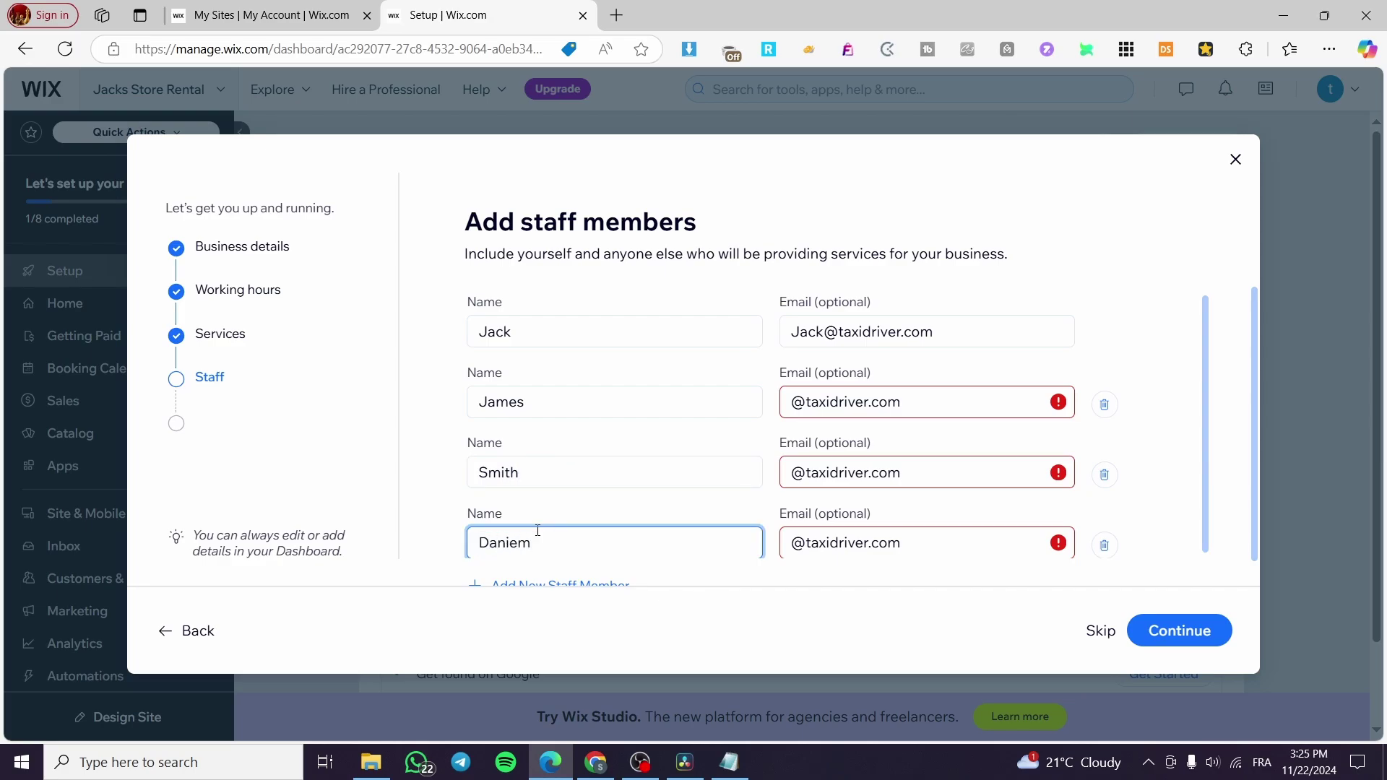
click(563, 397)
drag(526, 402, 475, 402)
key(ctrl+c)
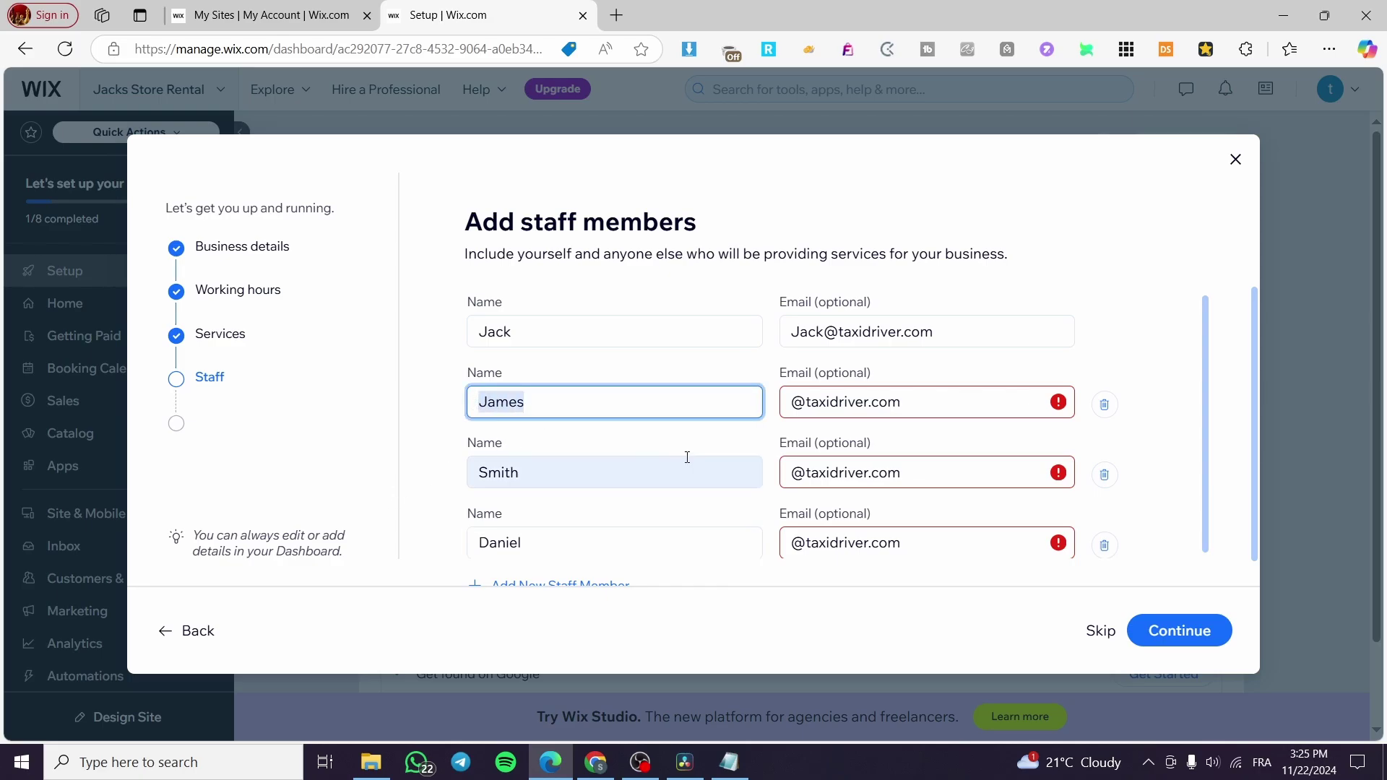
triple_click(788, 403)
key(ctrl+v)
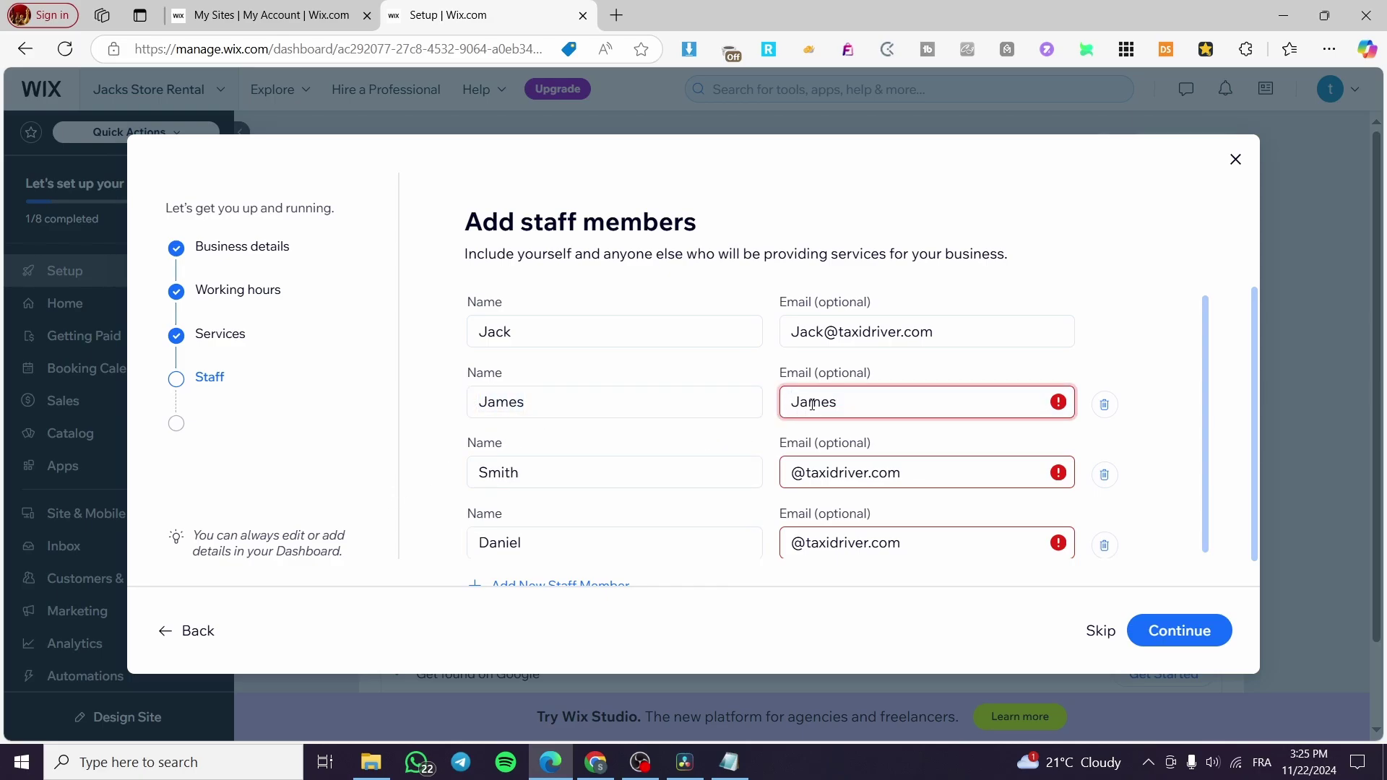
key(ctrl+z)
click(805, 402)
key(ctrl+v)
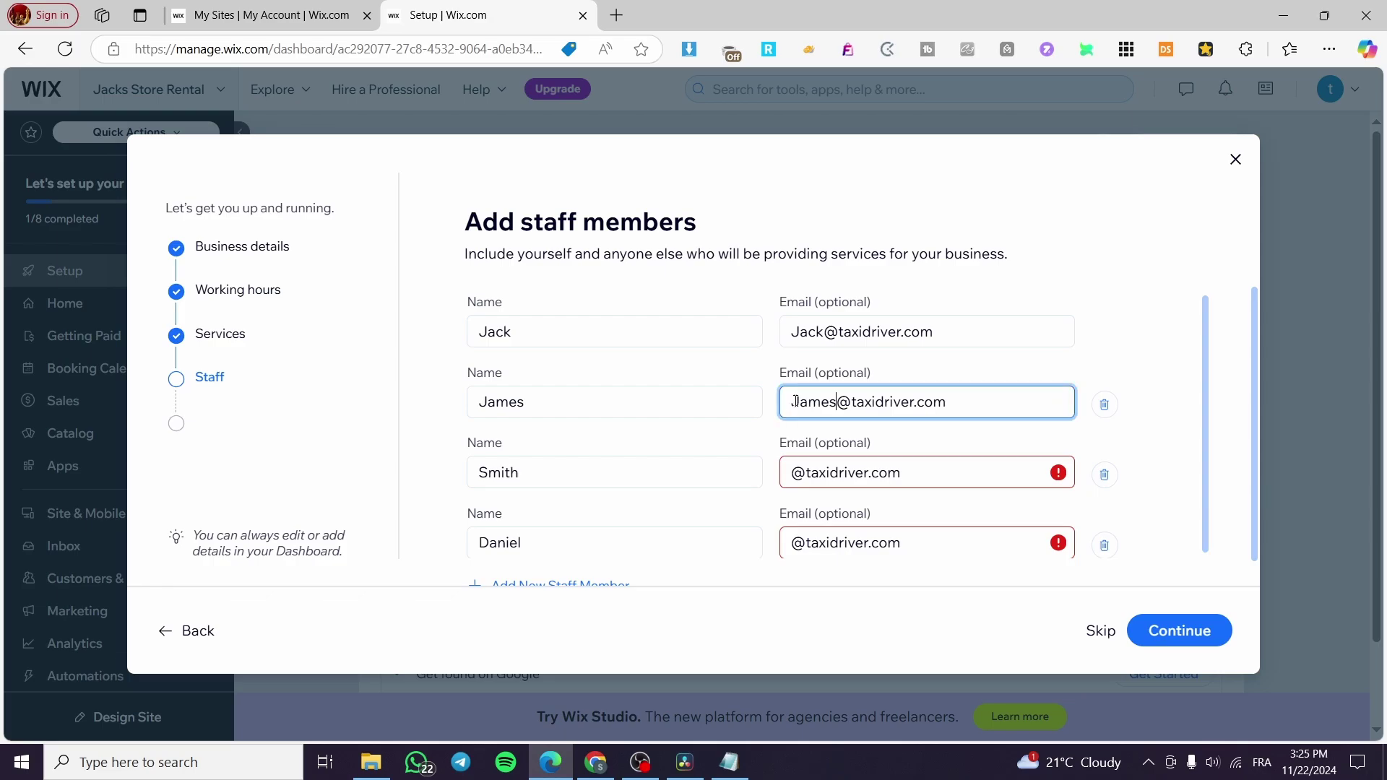
click(793, 472)
key(ctrl+v)
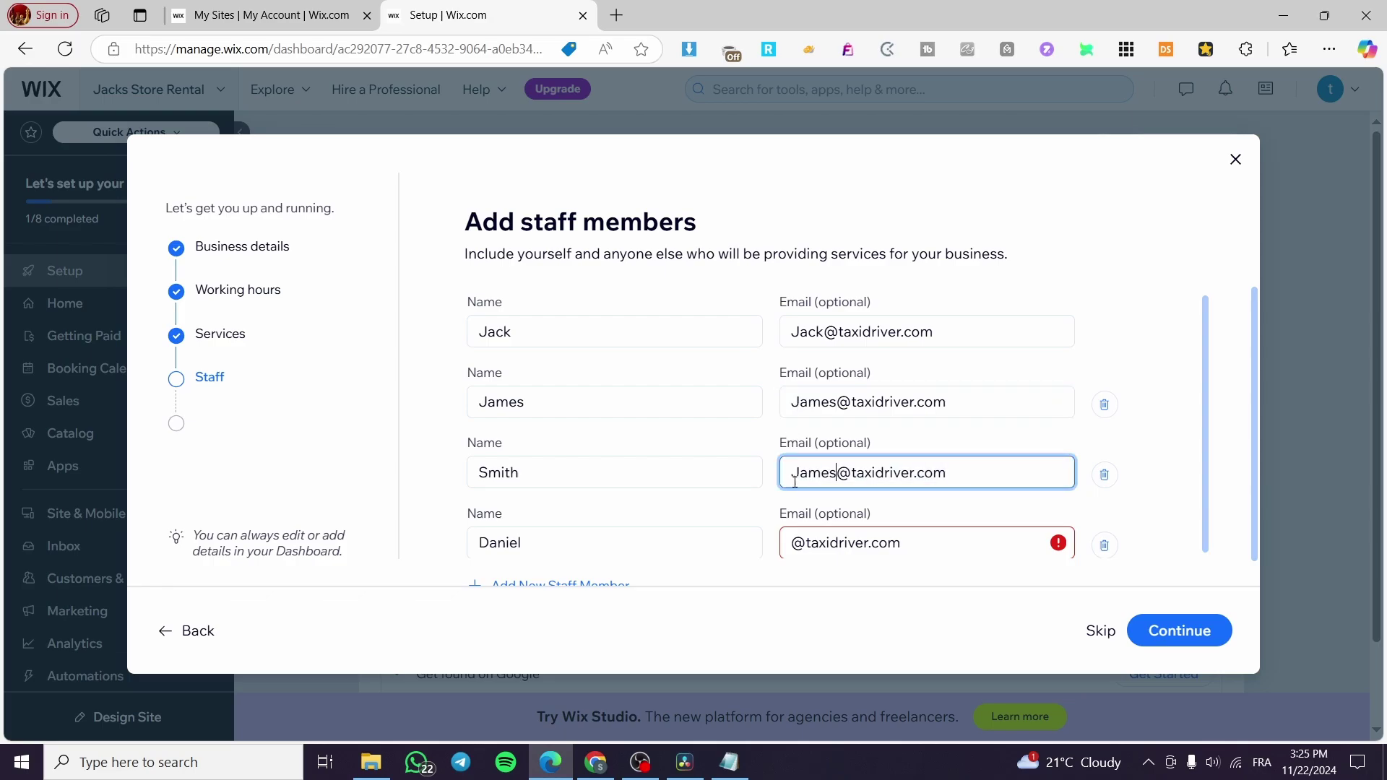
click(791, 542)
key(ctrl+v)
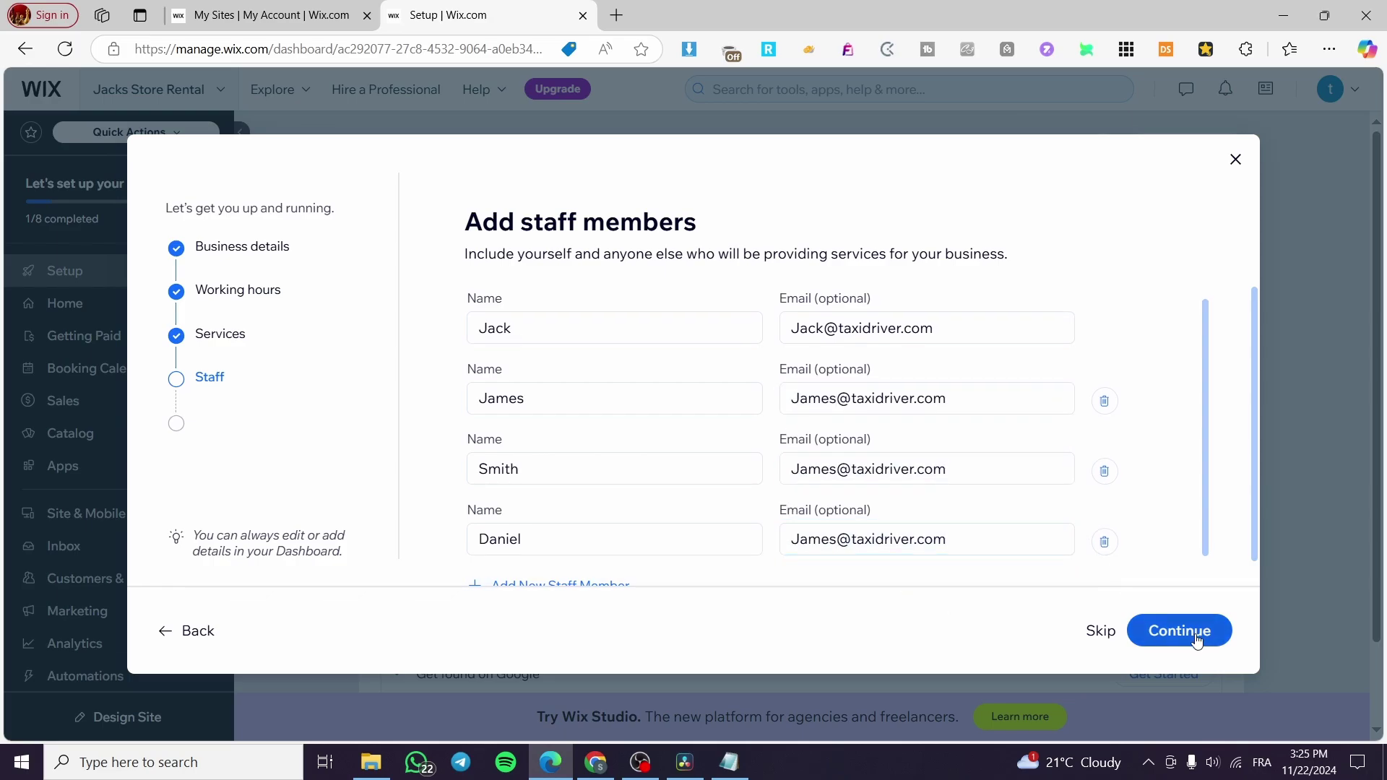
click(1178, 630)
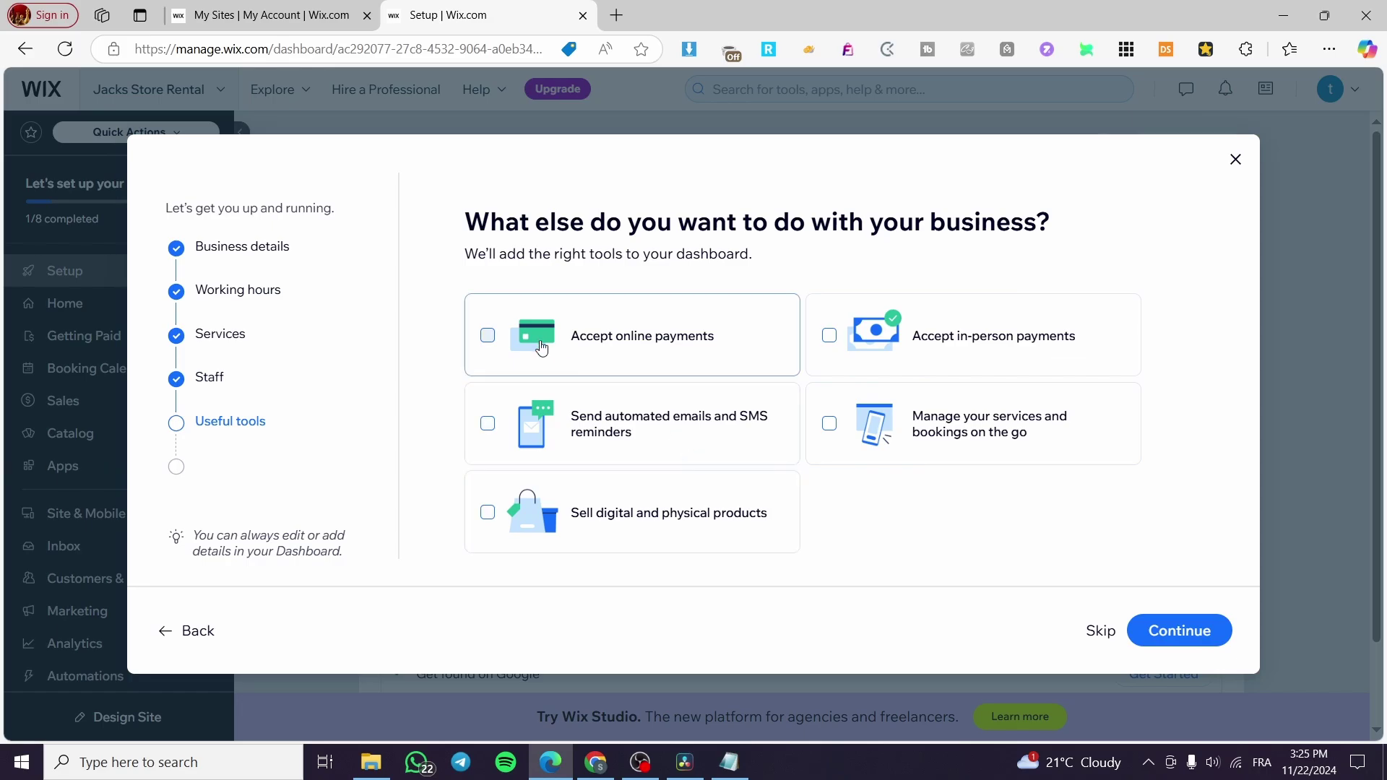
Enable online payments, in-person payments, on-the-go management and automated email/SMS reminders, then finish setup.
click(534, 340)
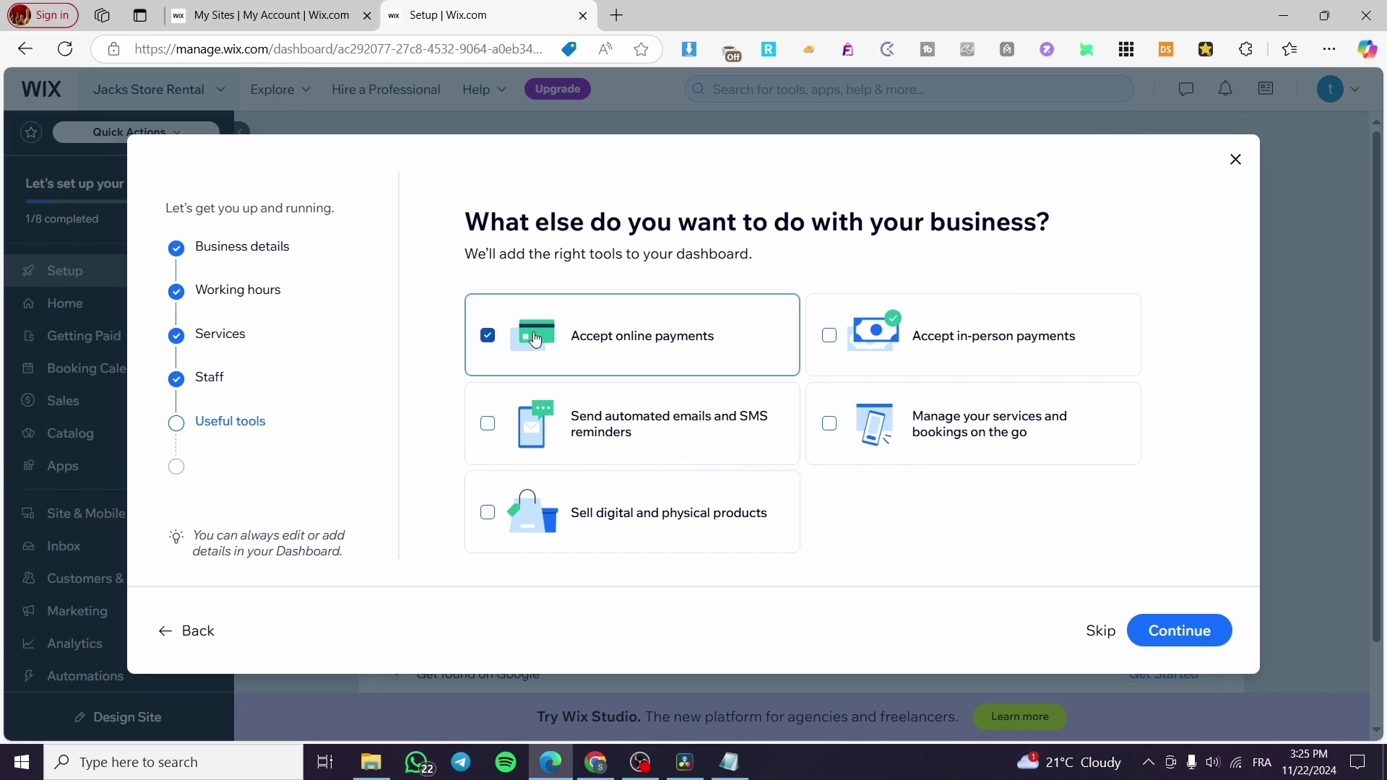
click(999, 359)
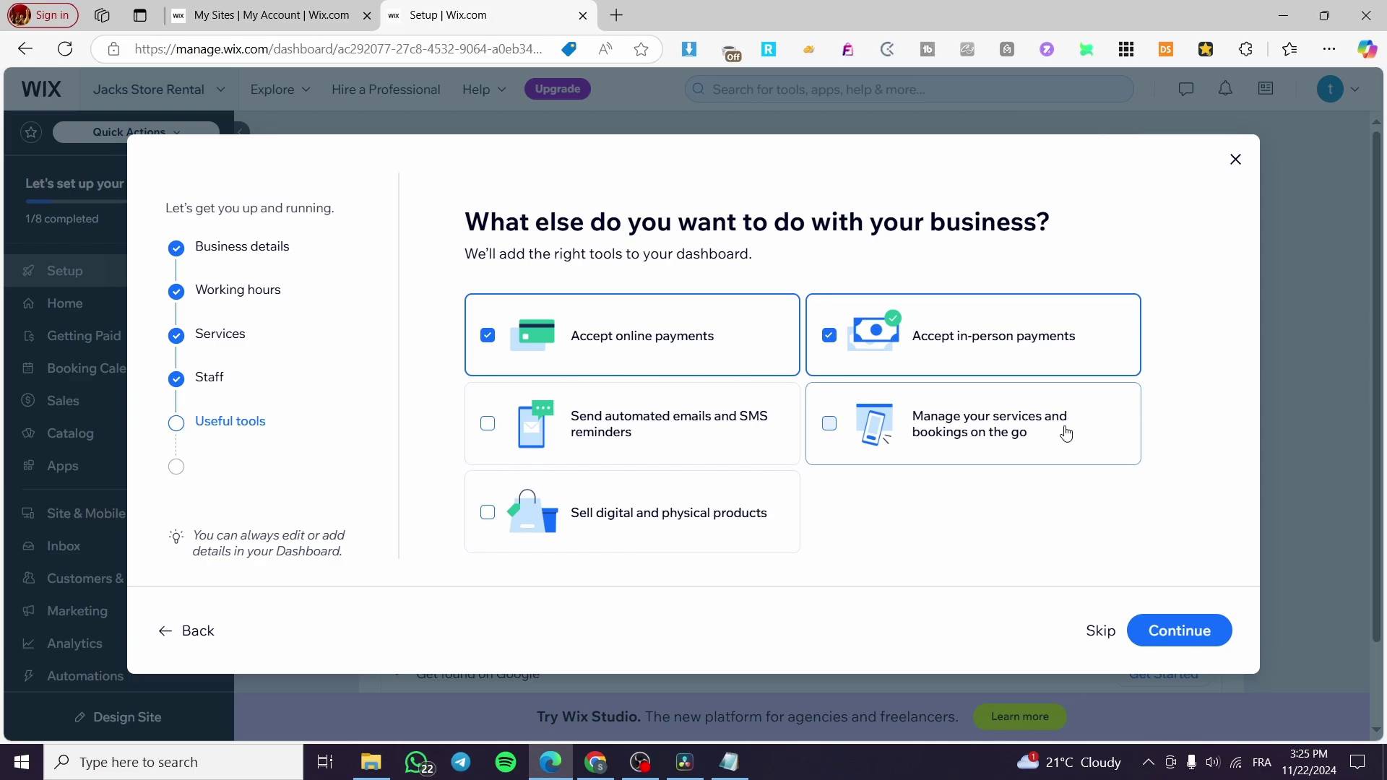
click(832, 424)
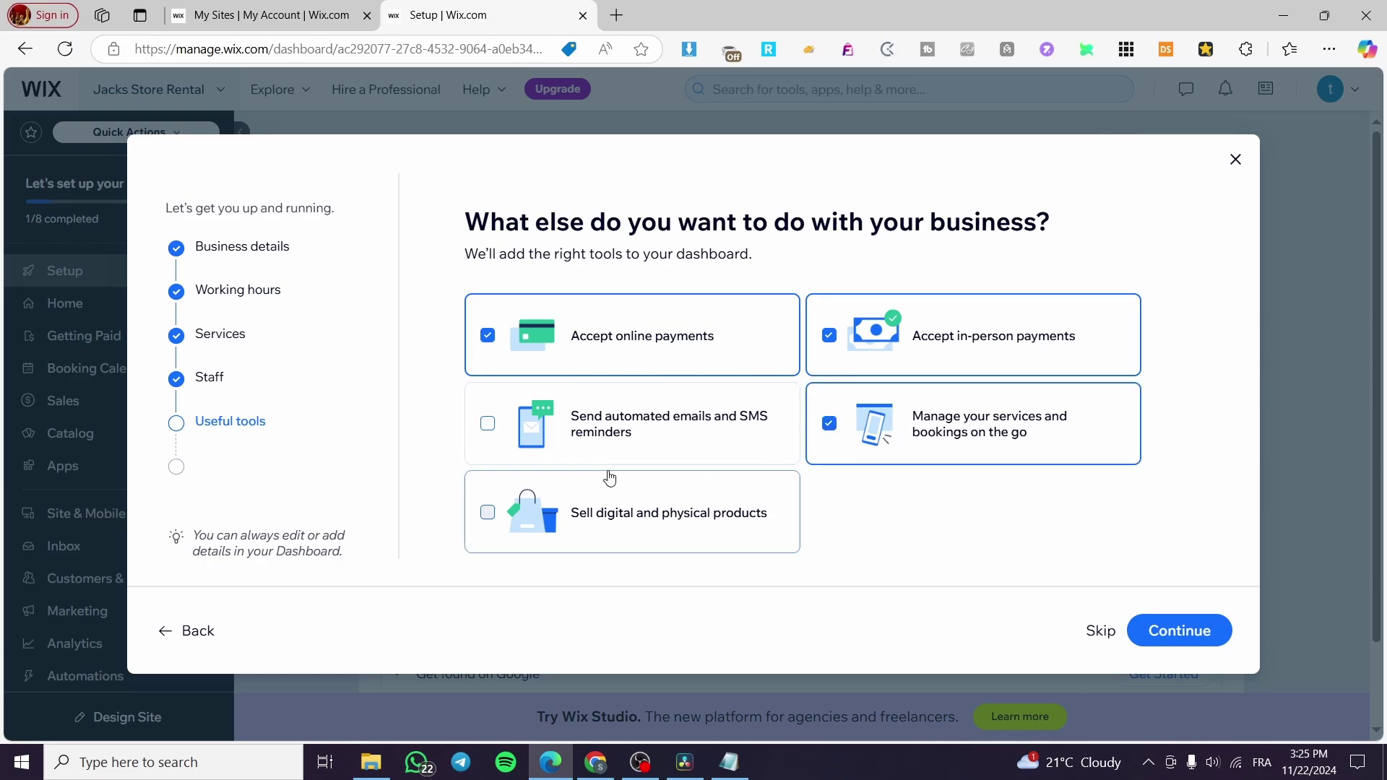
click(710, 427)
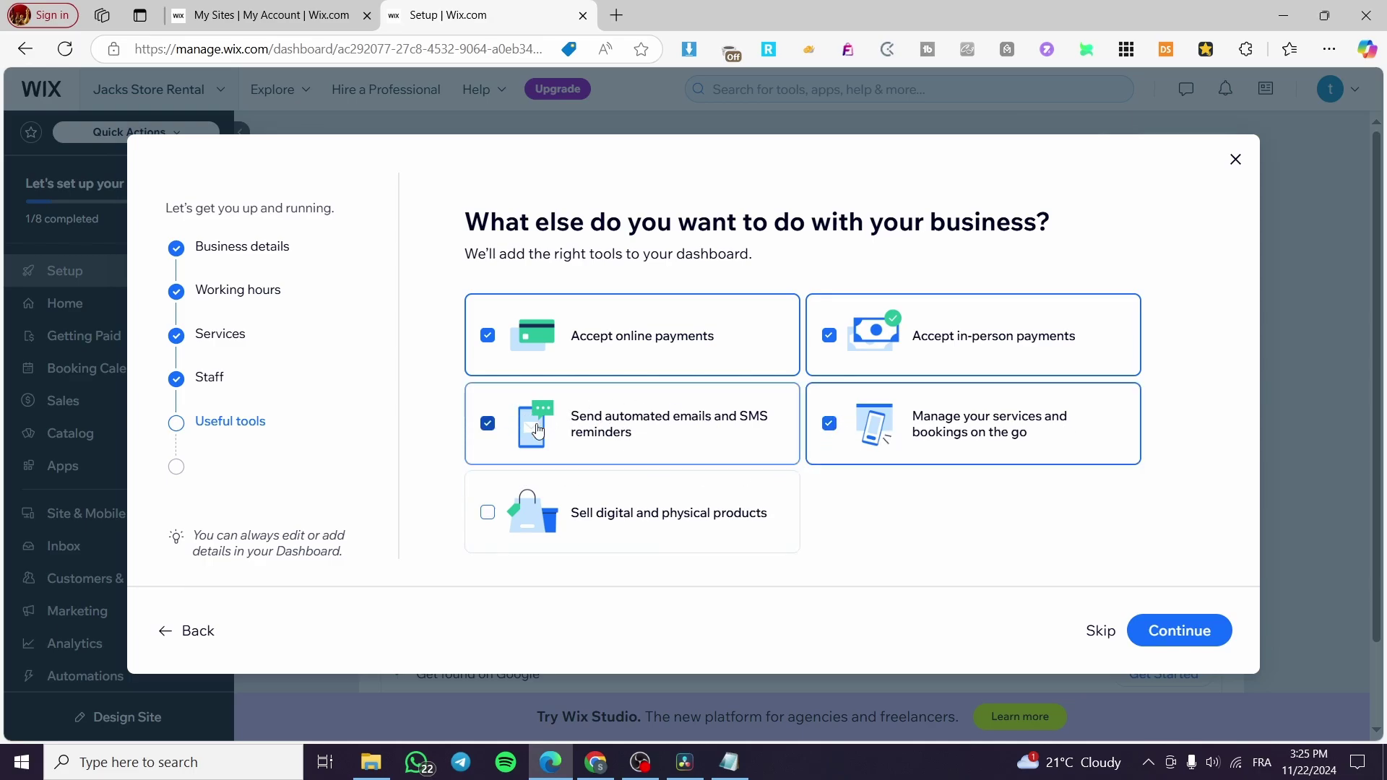
click(1183, 636)
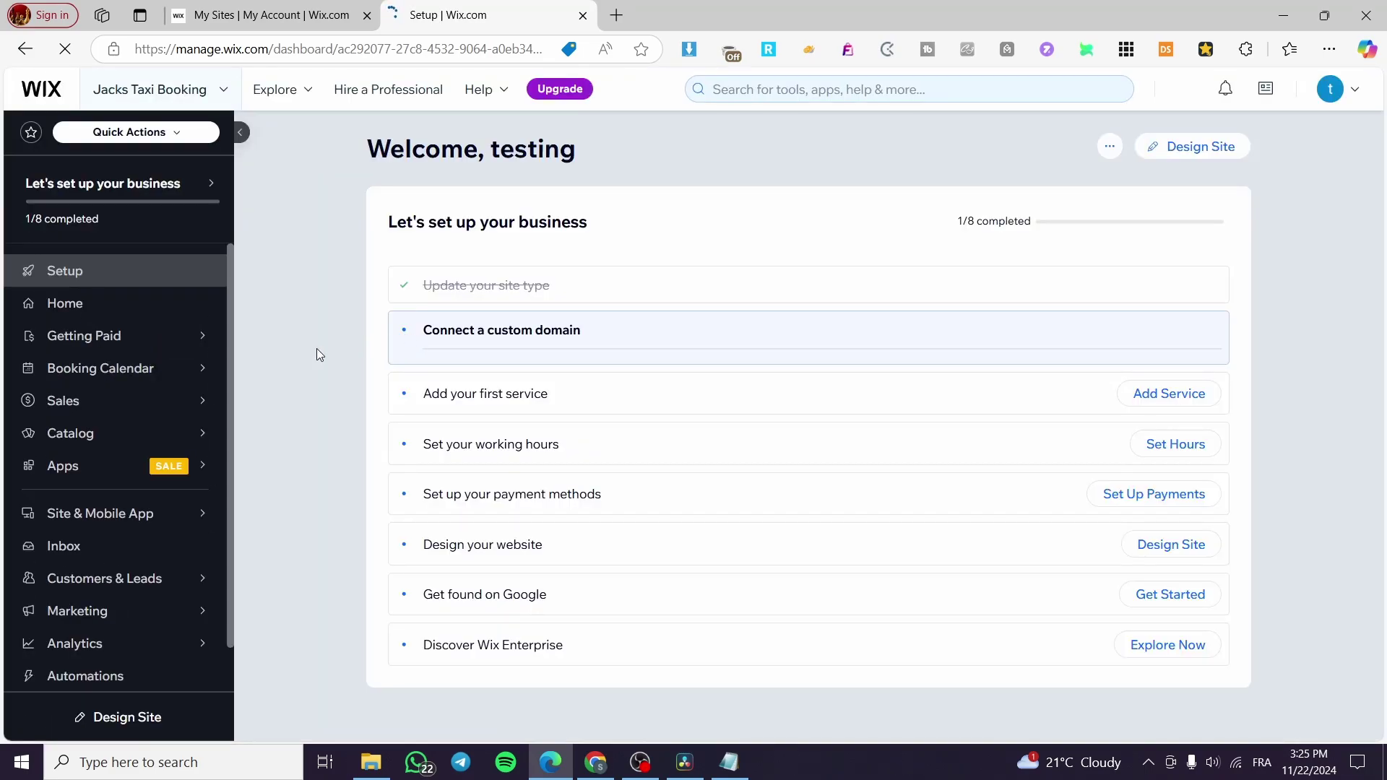
View the booking calendar and dismiss the Wix Studio promotion and waitlist tip.
click(58, 377)
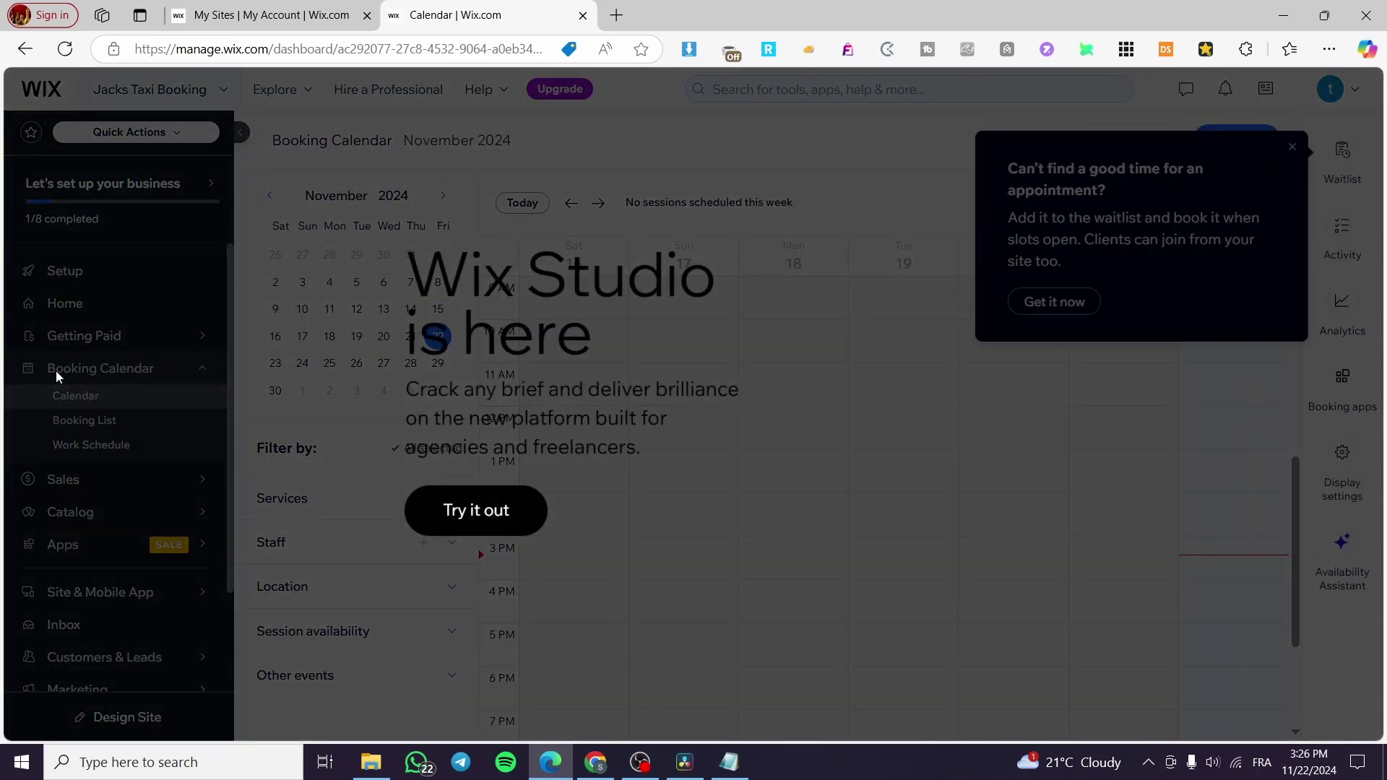
click(974, 209)
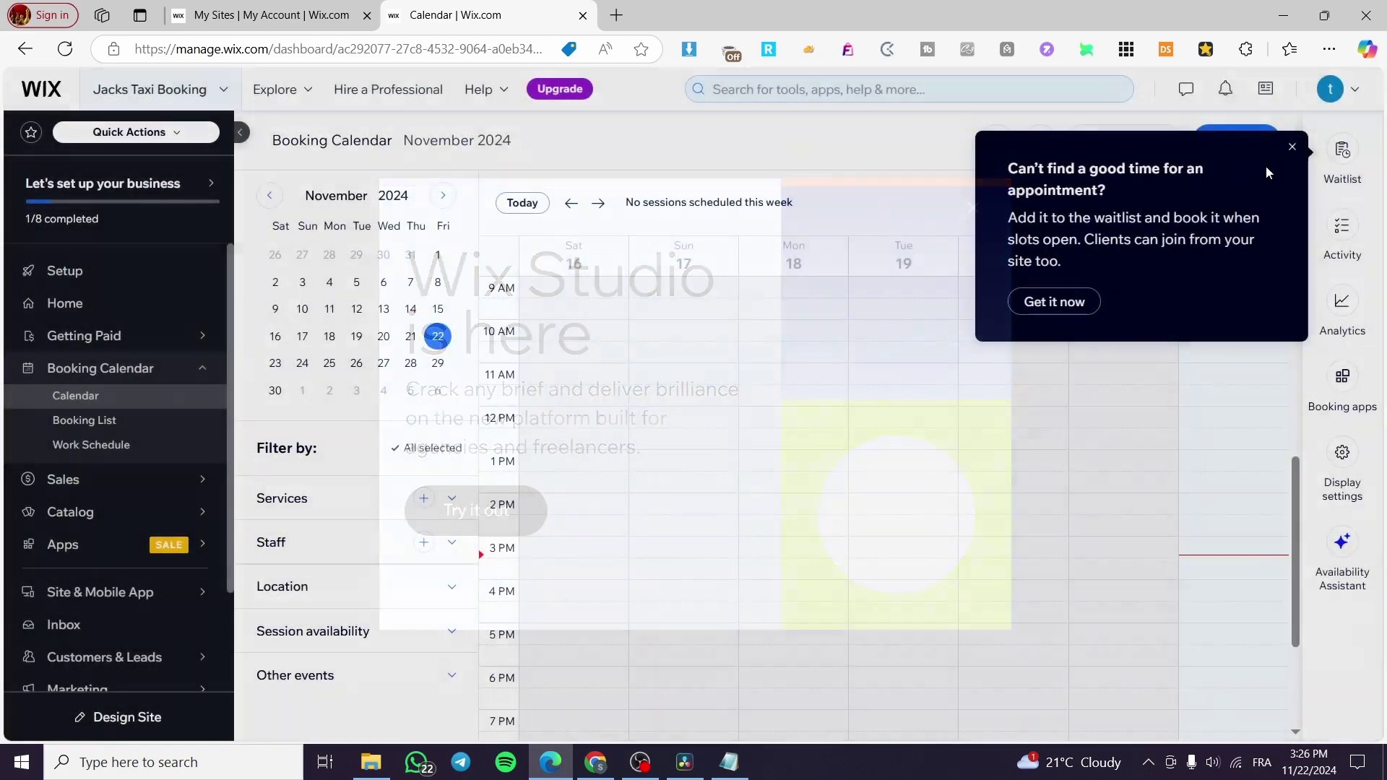
click(1293, 147)
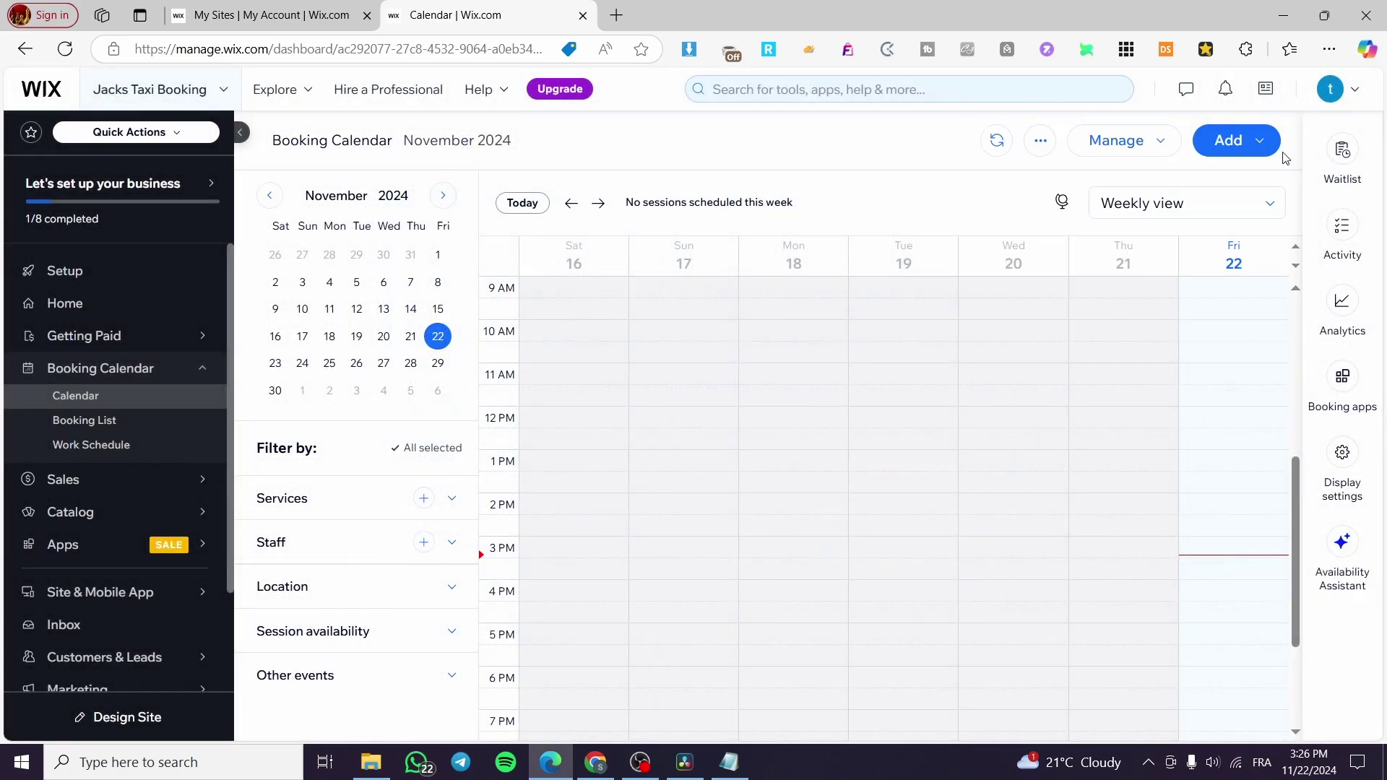
Look through the bookings list and staff work schedule, then return to the Setup checklist.
click(133, 424)
mouse_move(90, 470)
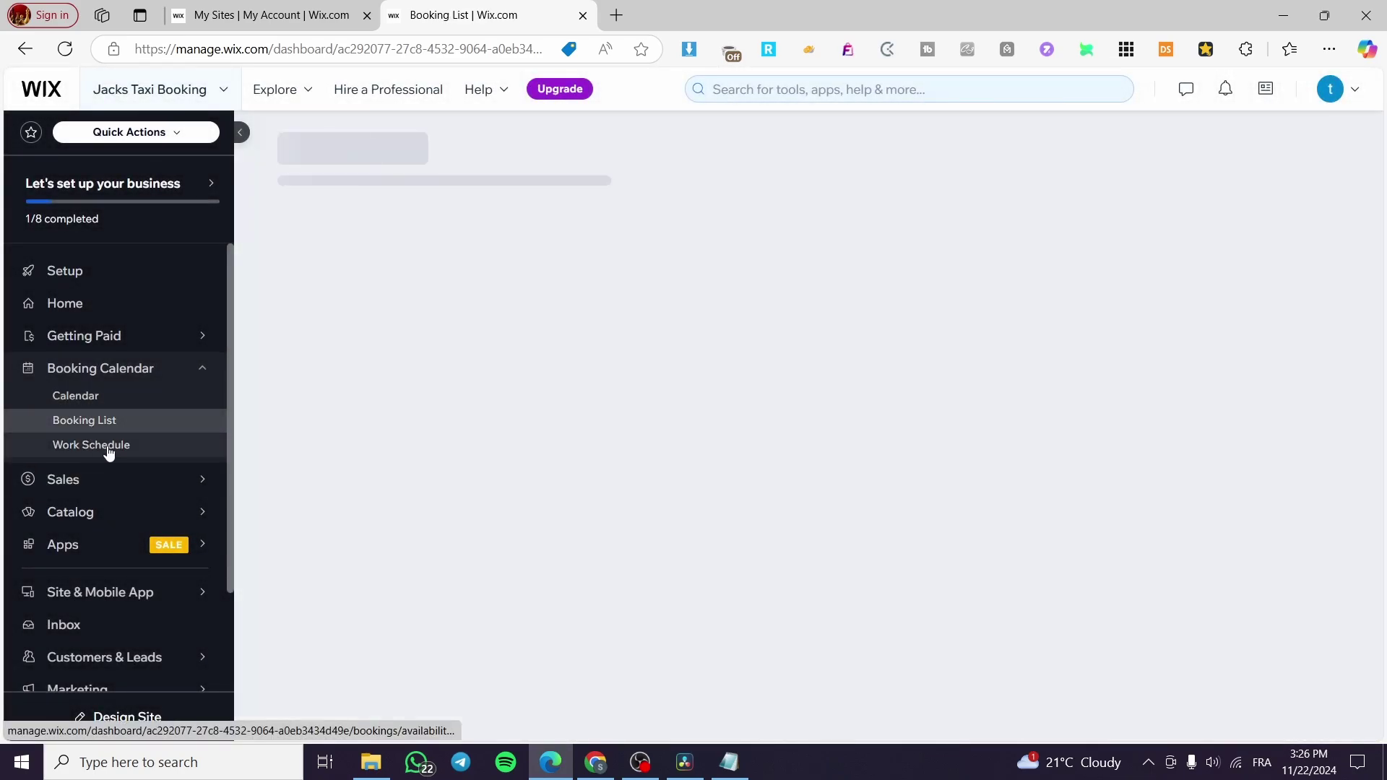
click(113, 441)
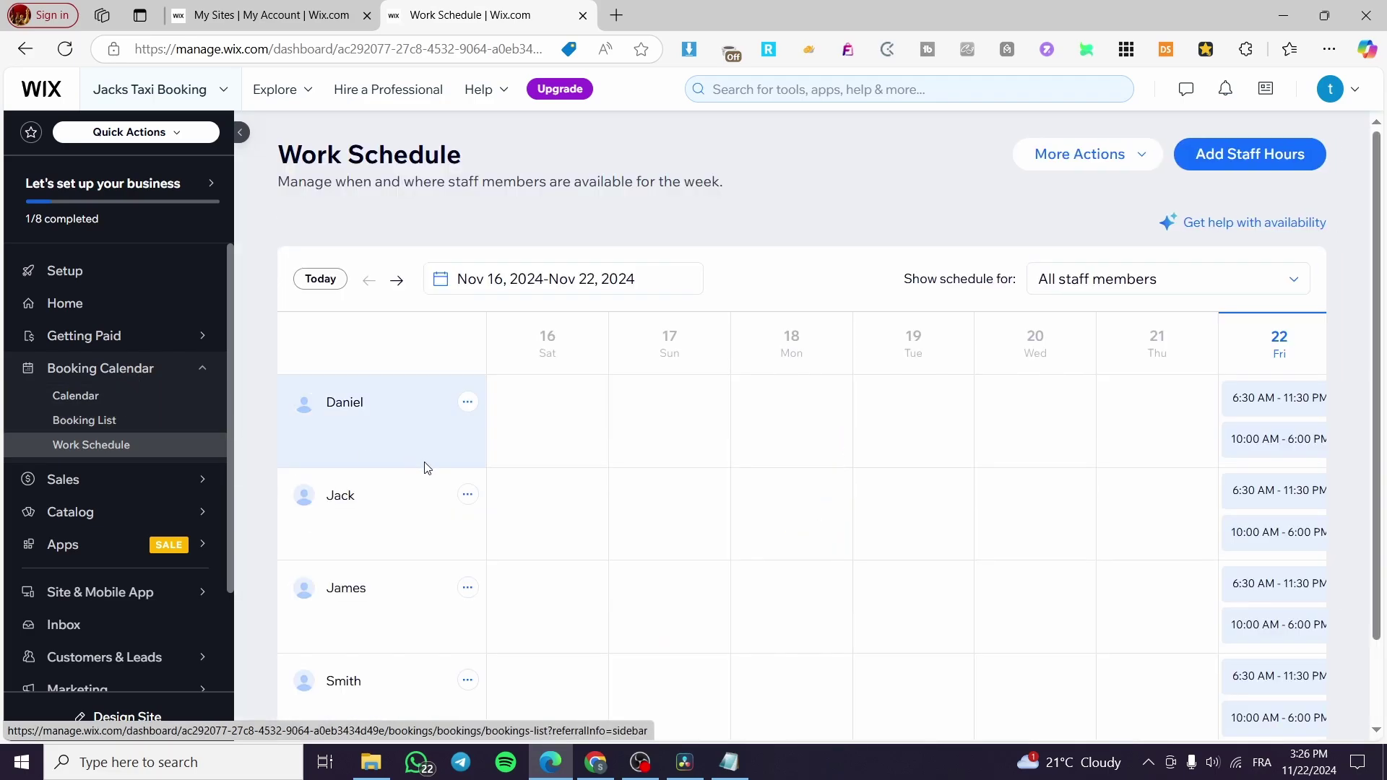
scroll(447, 436, down, 2)
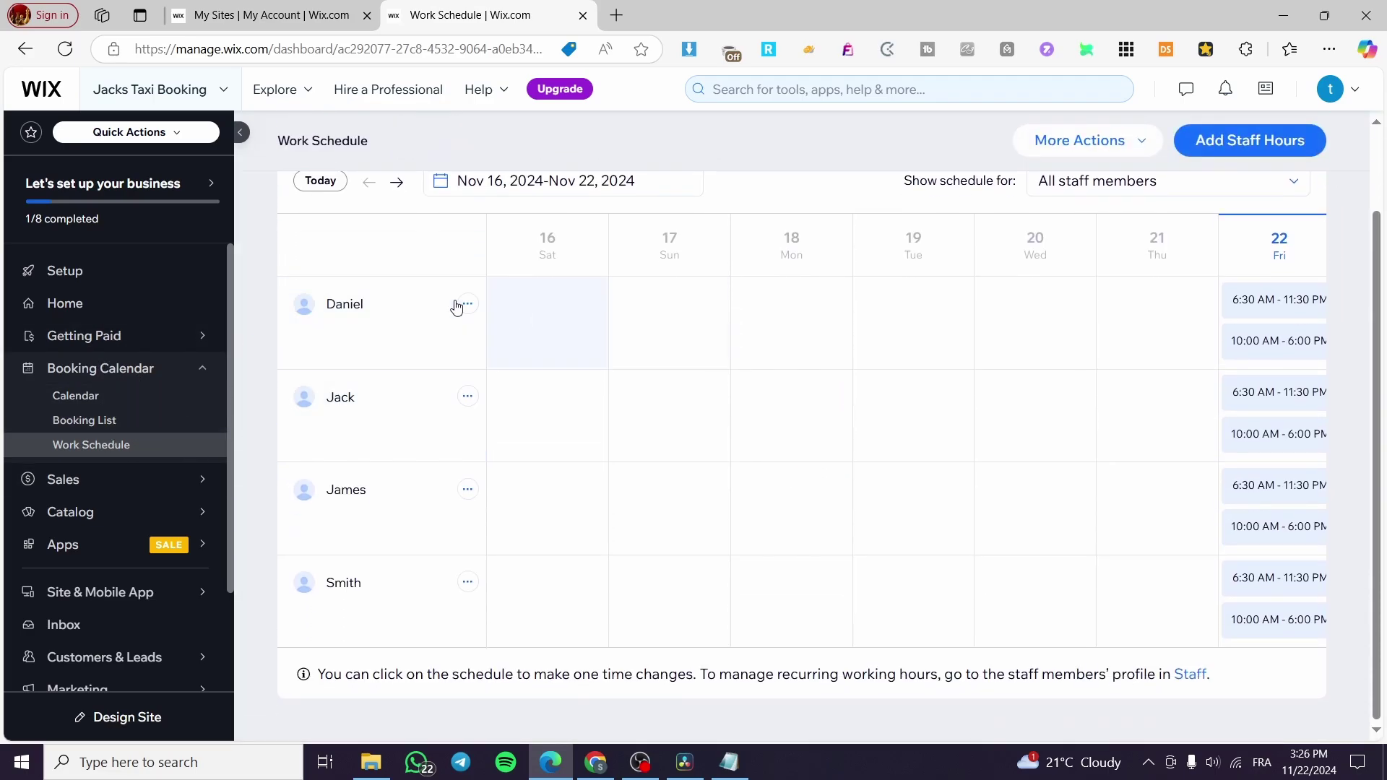
scroll(687, 362, up, 2)
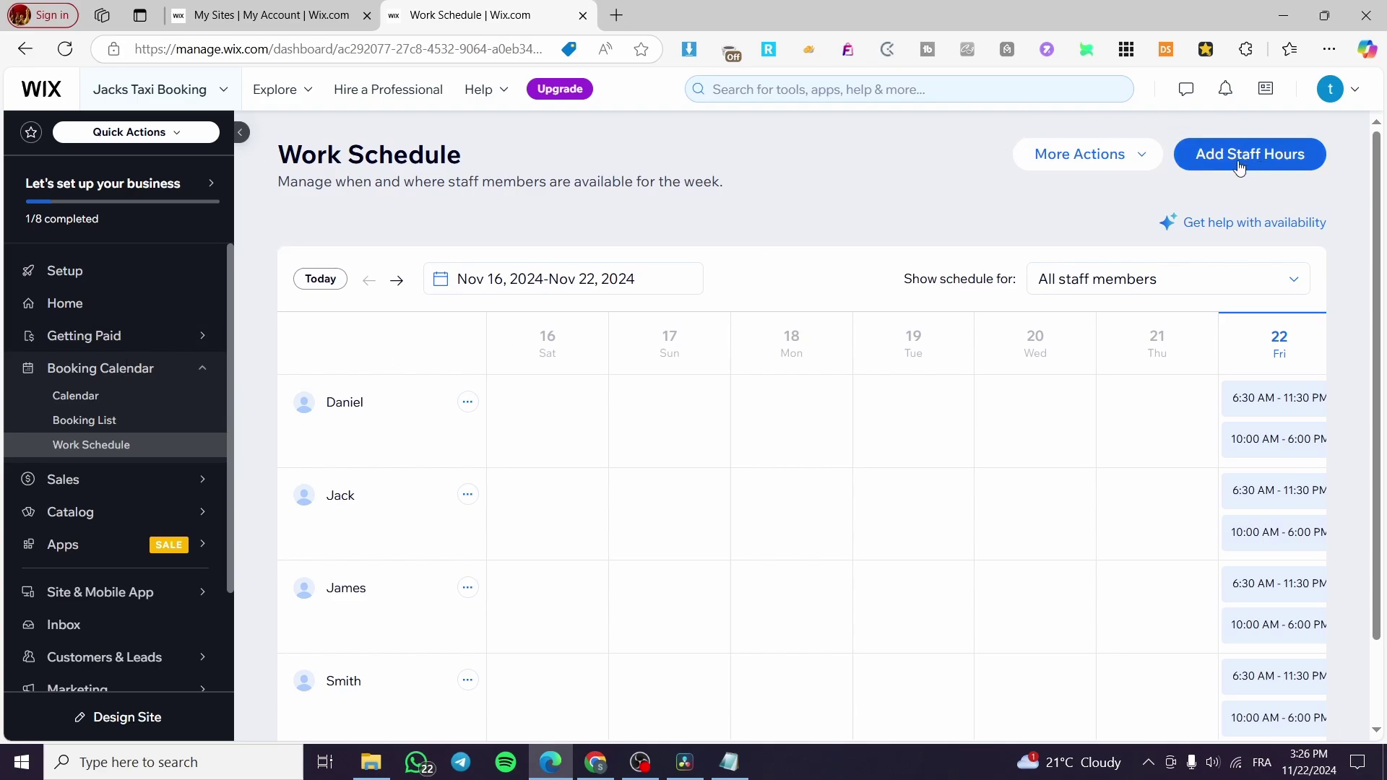
click(68, 278)
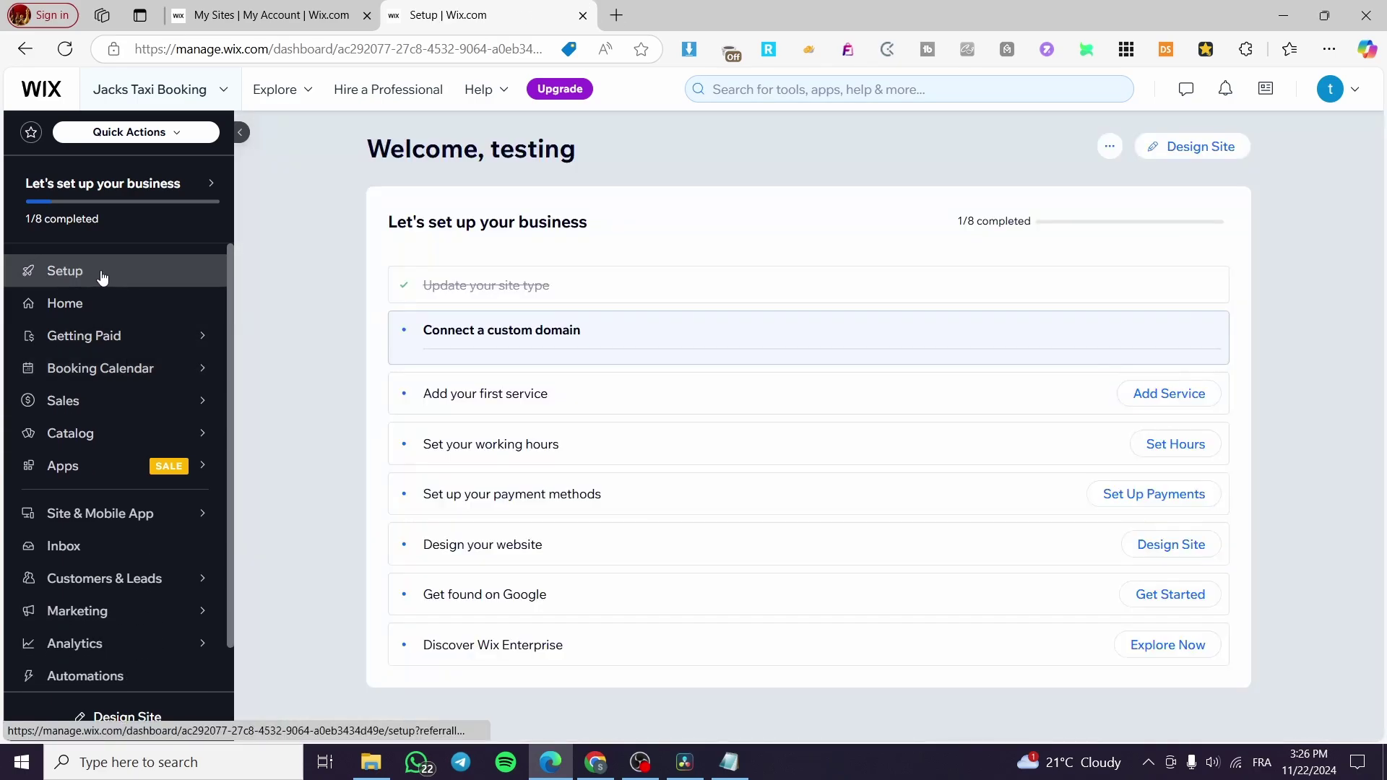
Start designing the site from the checklist and choose Pick a Template.
click(1131, 155)
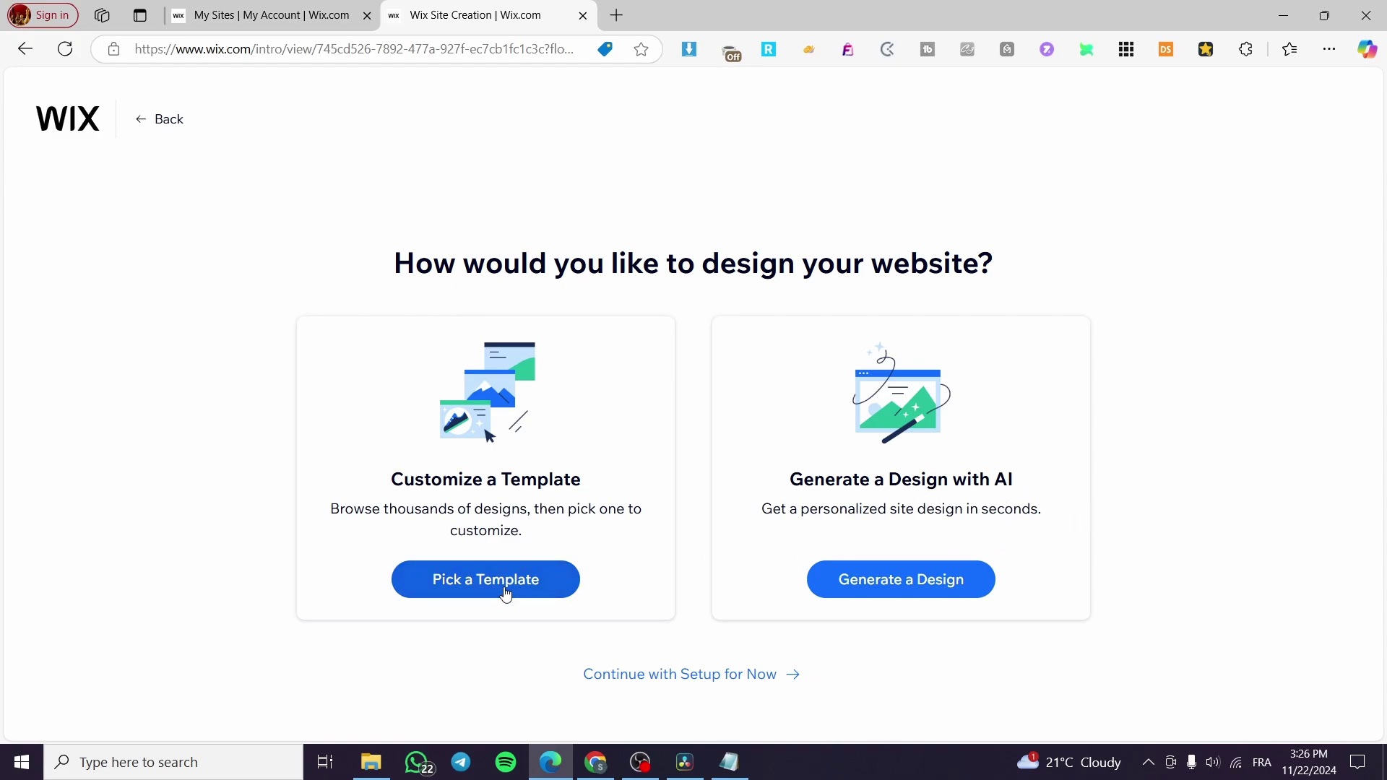
click(507, 595)
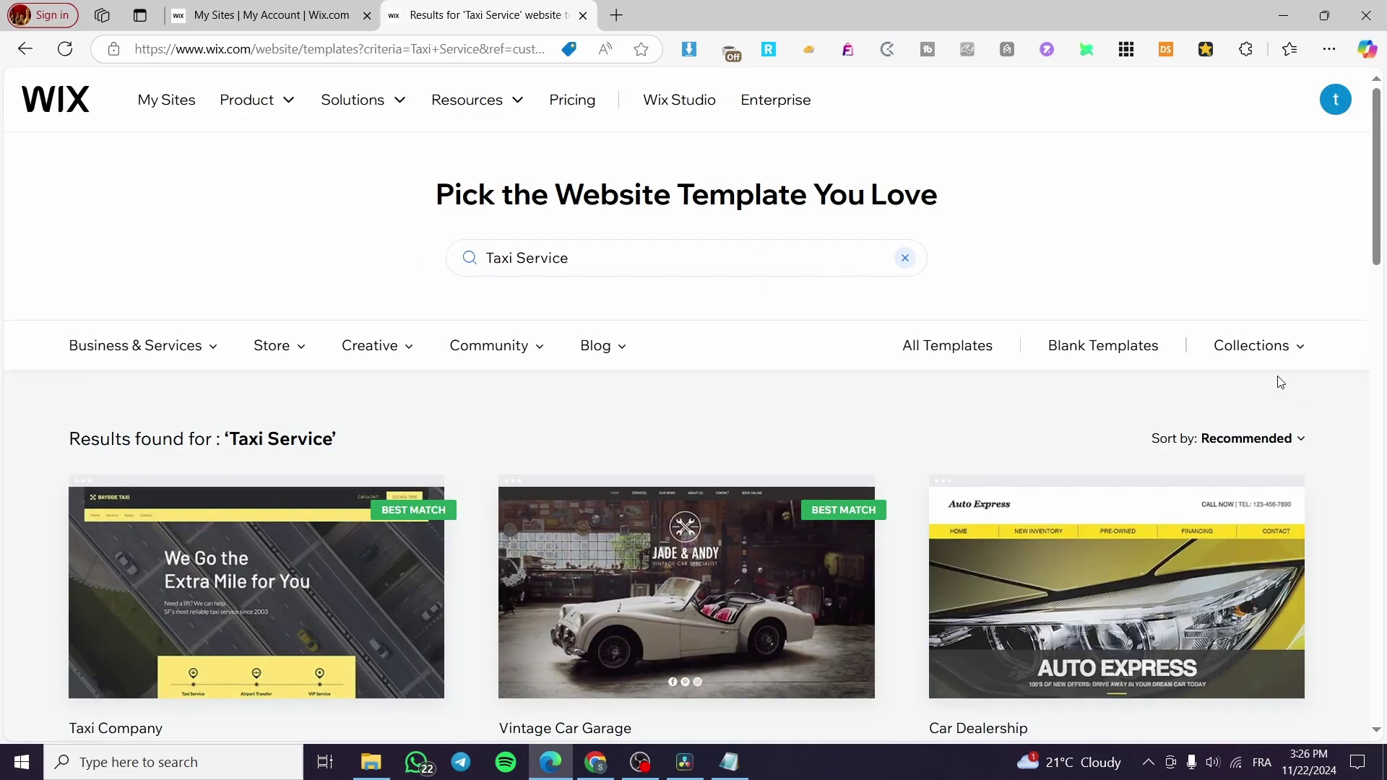
scroll(1113, 364, down, 1)
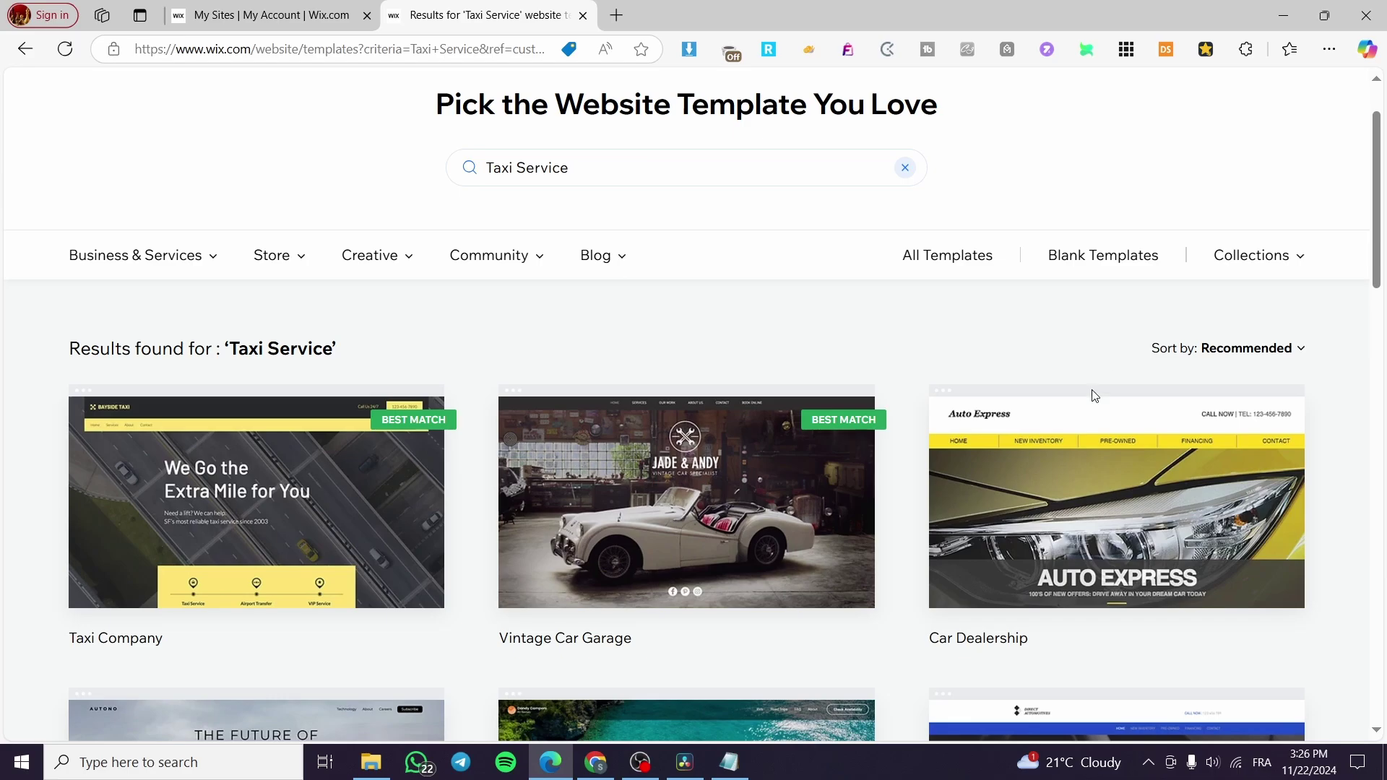
scroll(1094, 396, down, 5)
scroll(650, 469, up, 6)
scroll(427, 458, down, 2)
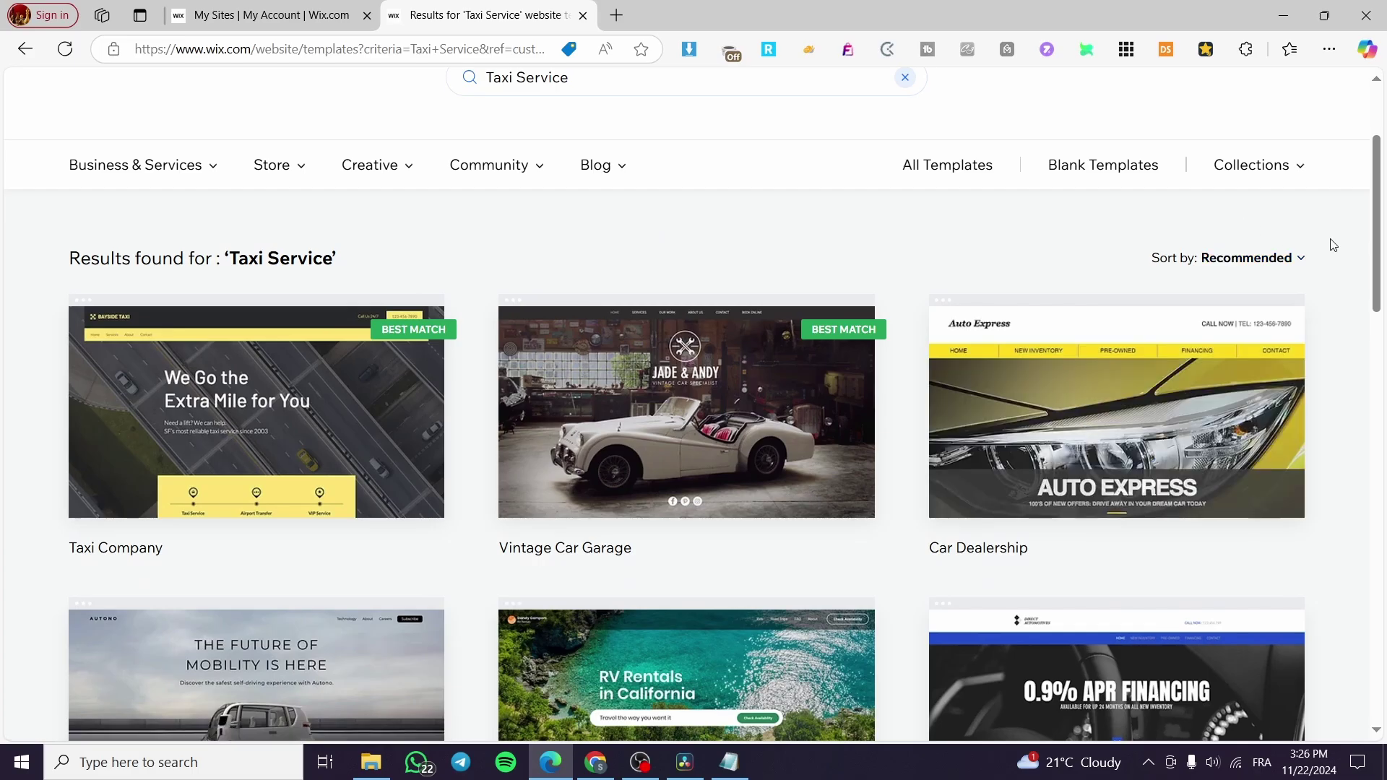
scroll(1333, 245, down, 7)
scroll(1383, 267, down, 5)
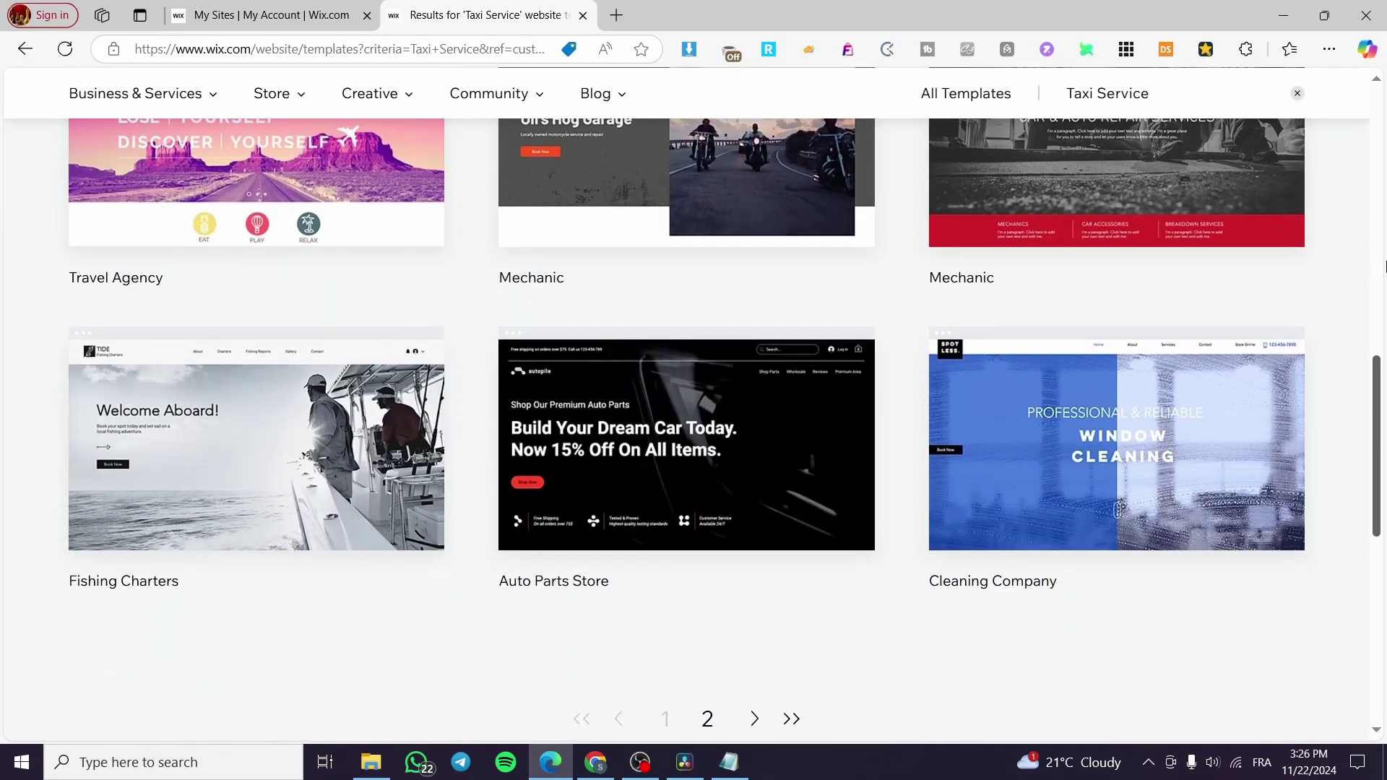
scroll(1365, 329, up, 12)
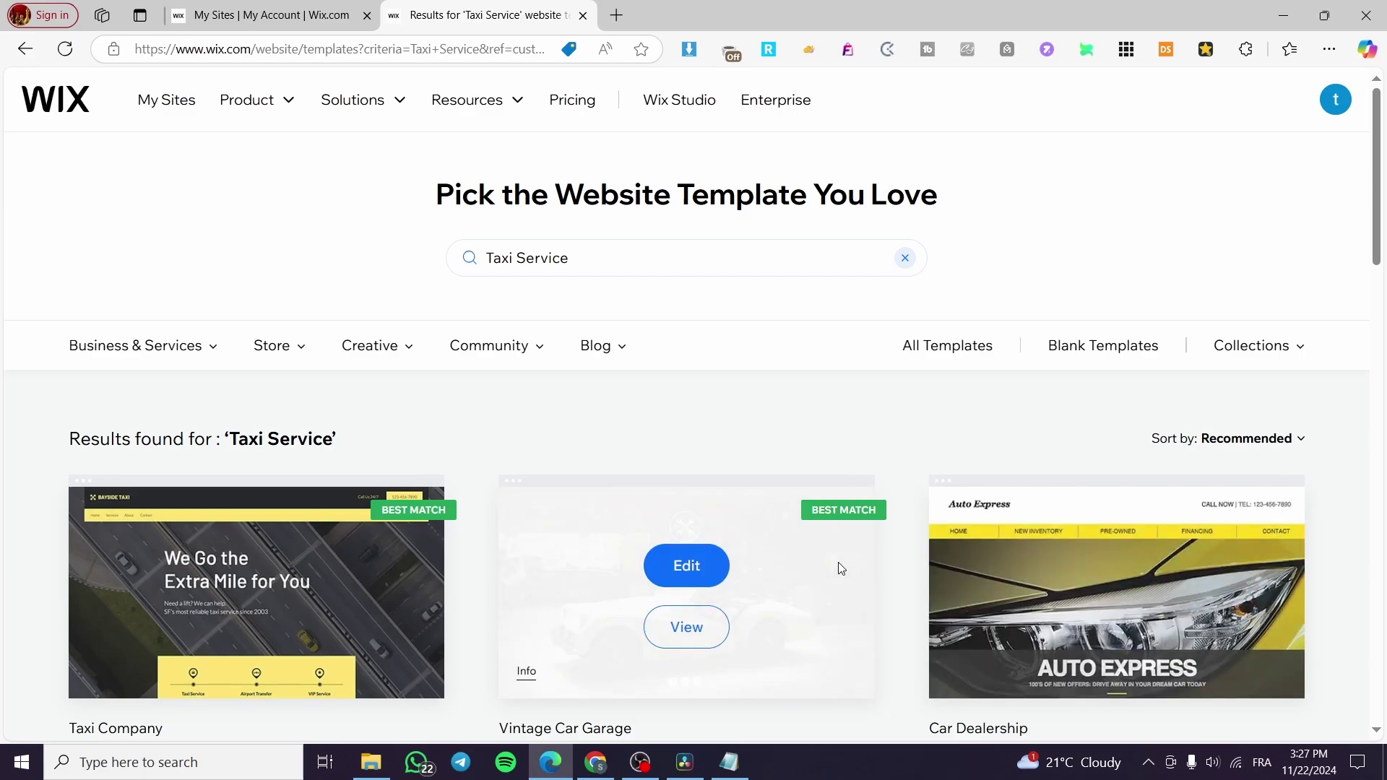
scroll(611, 517, down, 2)
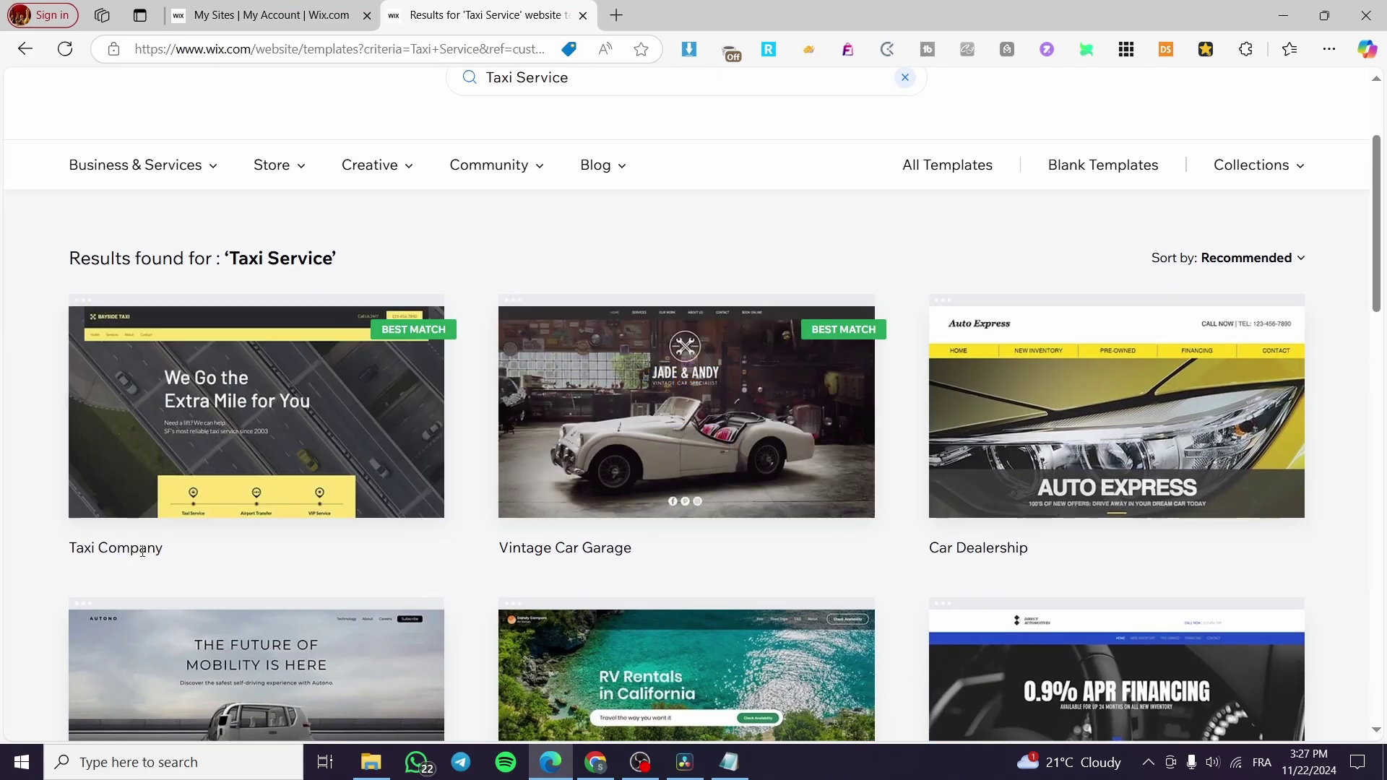
mouse_move(353, 378)
mouse_move(1105, 394)
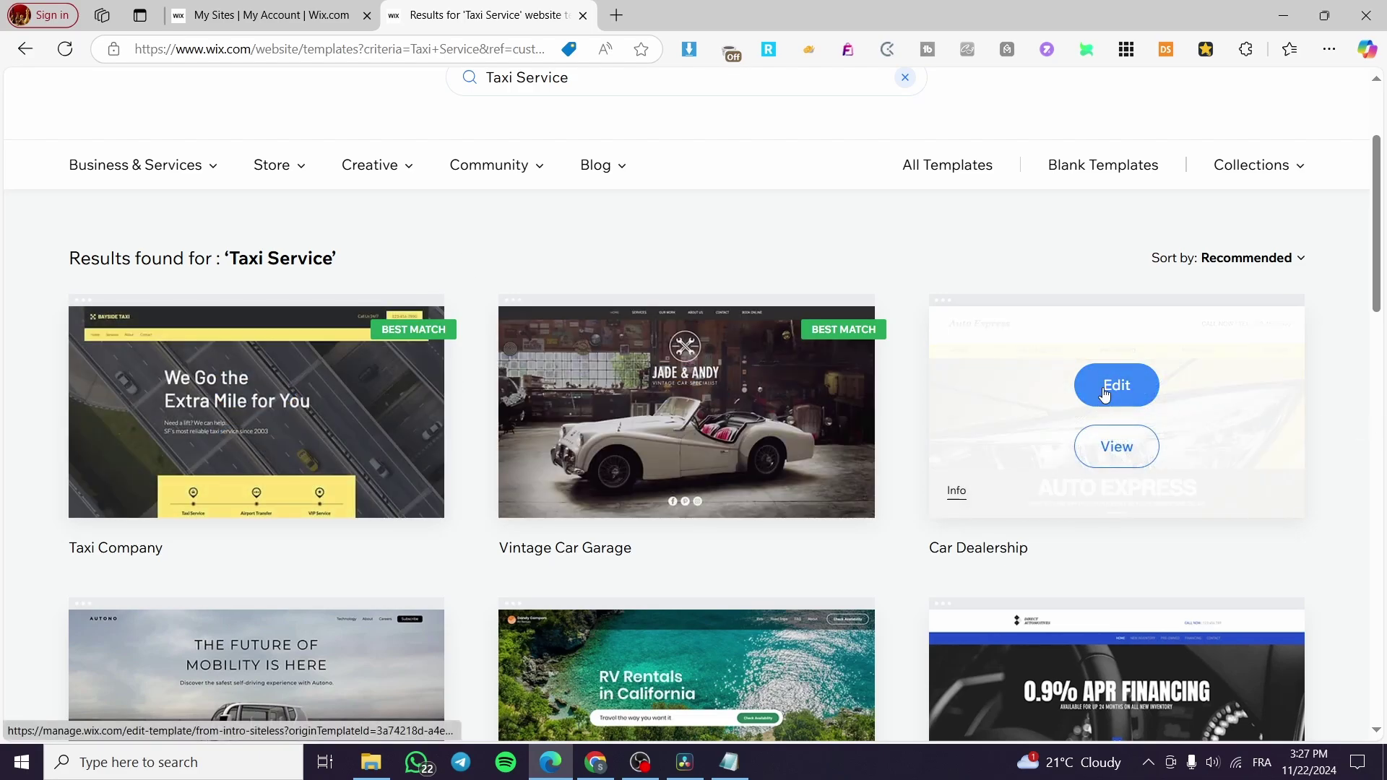
scroll(903, 433, down, 5)
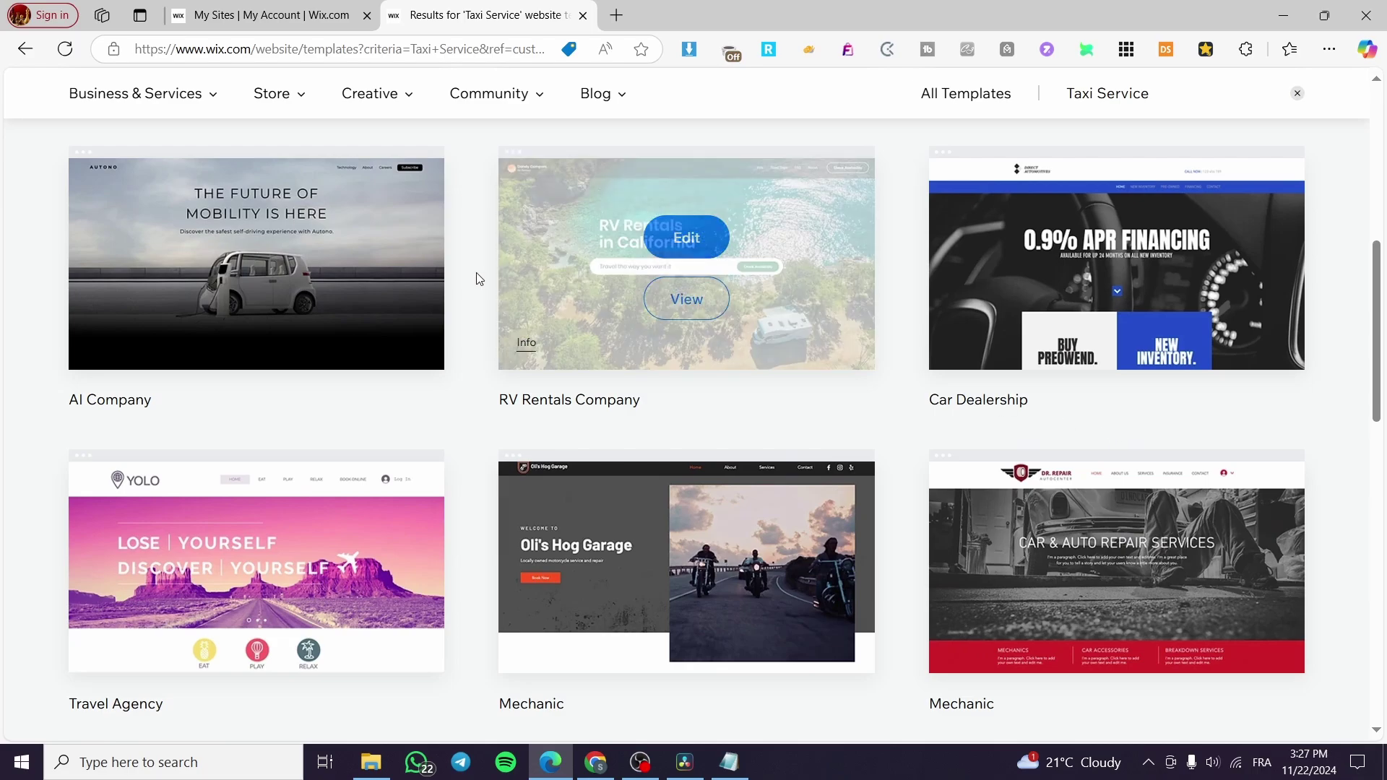
click(25, 49)
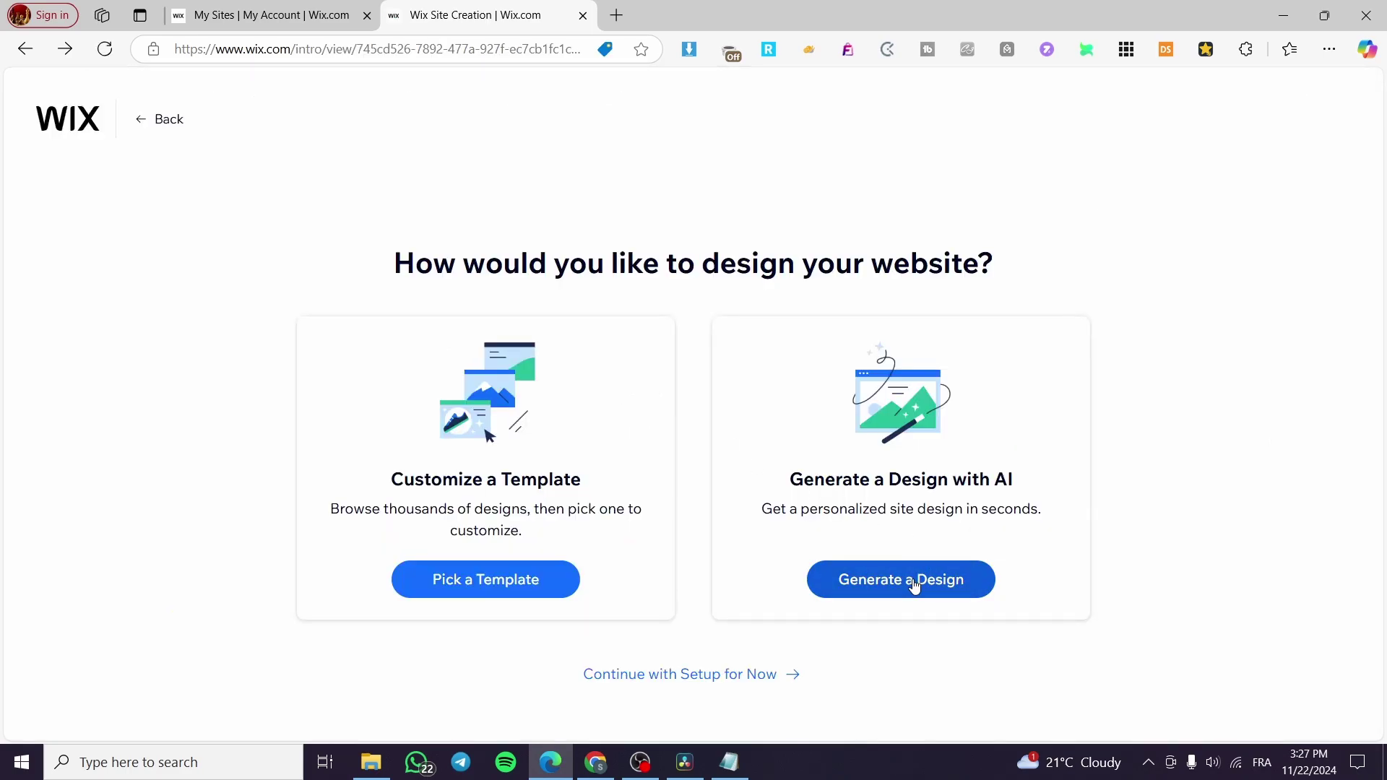
Generate the AI design and scroll the 'Book Your Ride' preview from hero to footer.
click(954, 579)
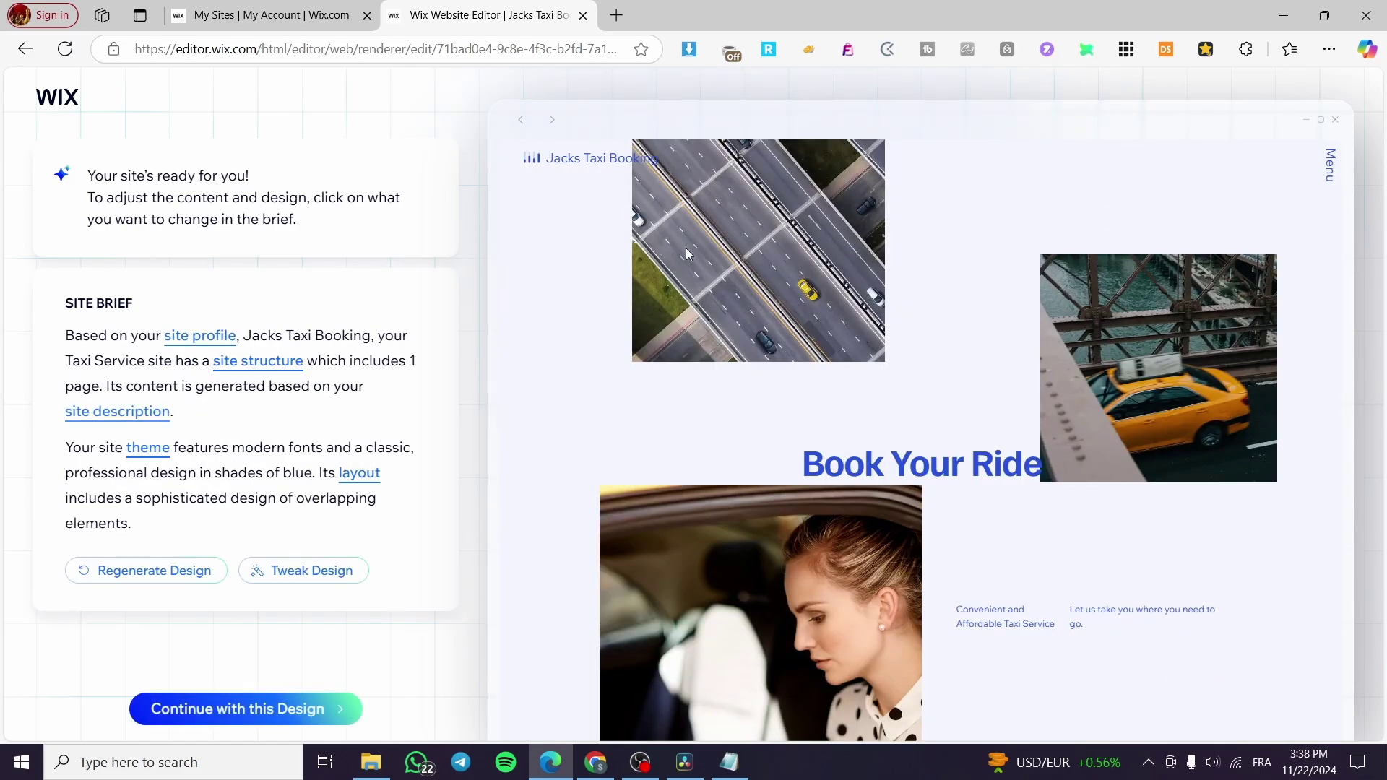
scroll(831, 289, down, 3)
scroll(831, 289, up, 3)
scroll(1022, 532, down, 10)
scroll(1019, 527, up, 10)
scroll(1083, 433, down, 3)
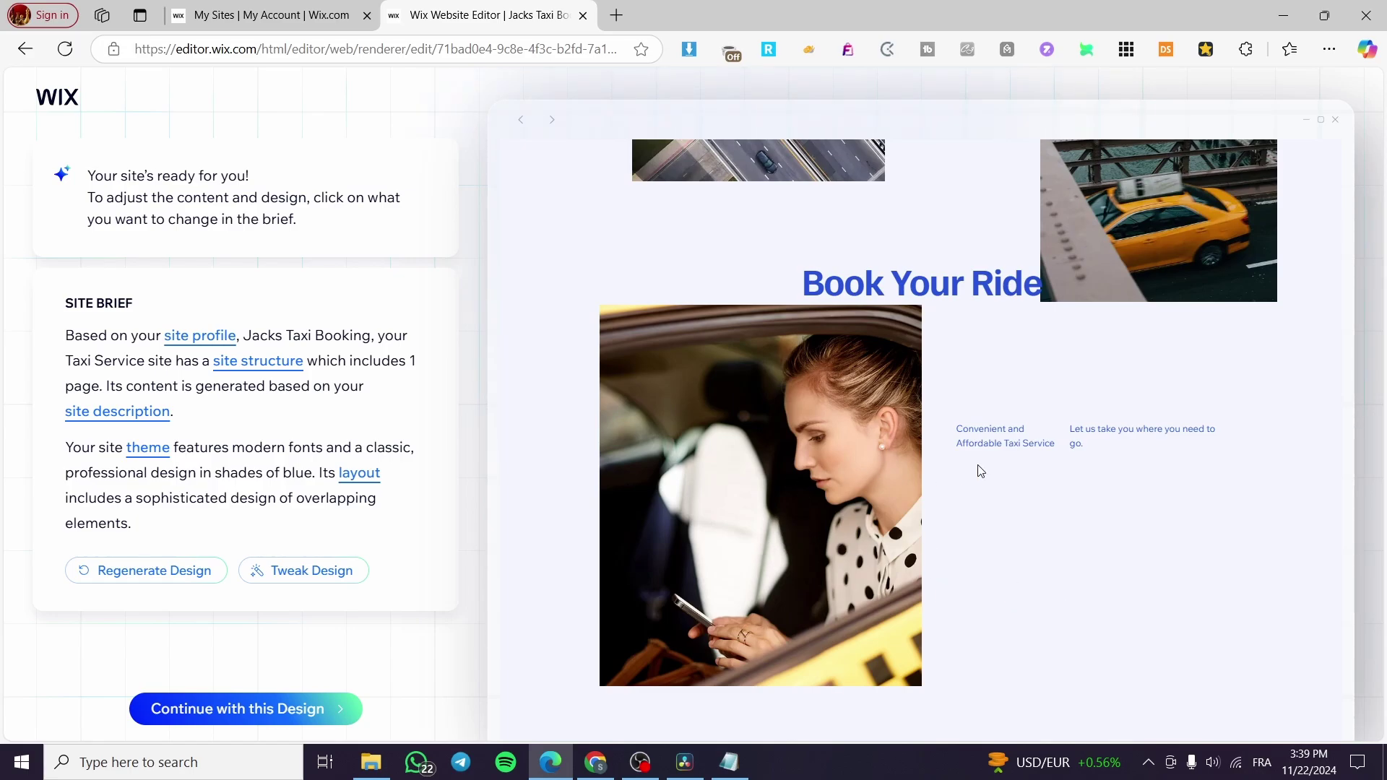
scroll(965, 416, up, 3)
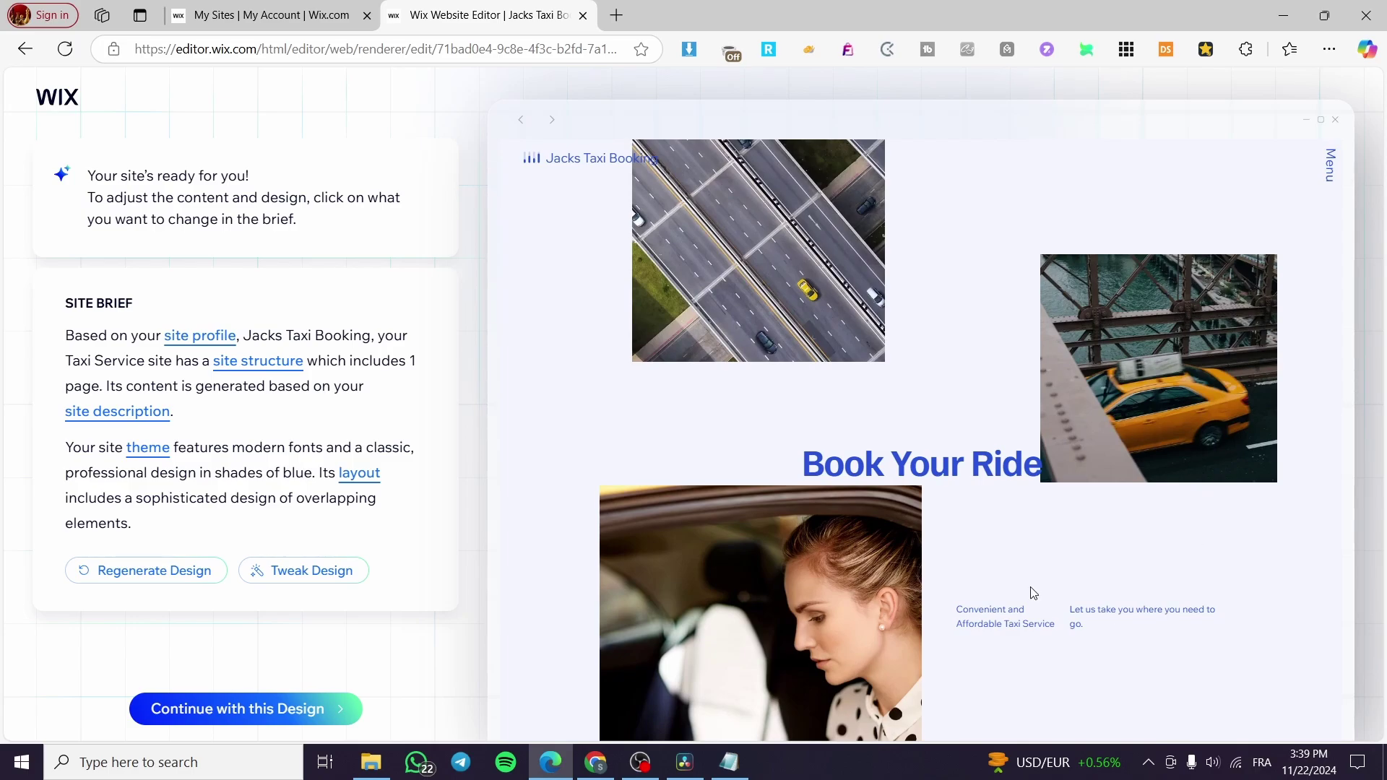
scroll(1018, 575, down, 12)
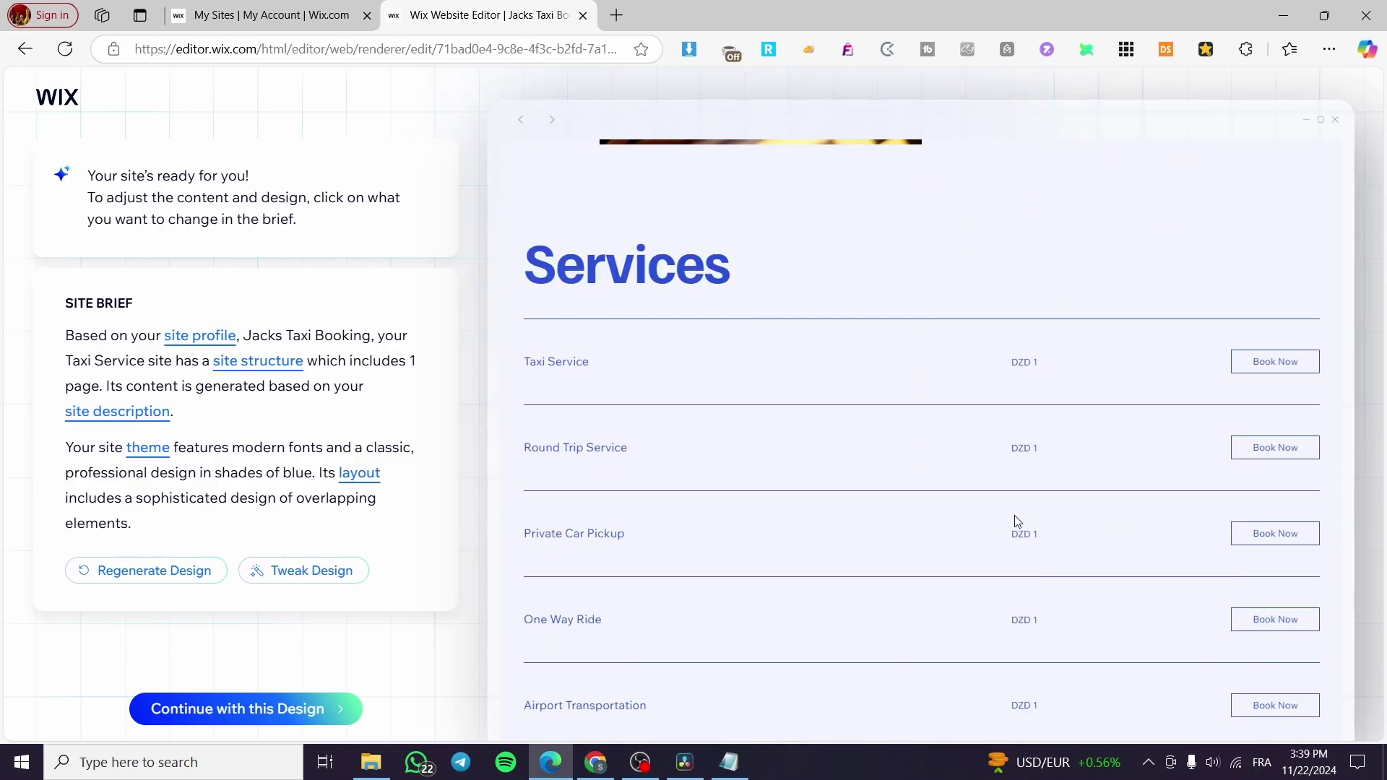
scroll(725, 267, down, 5)
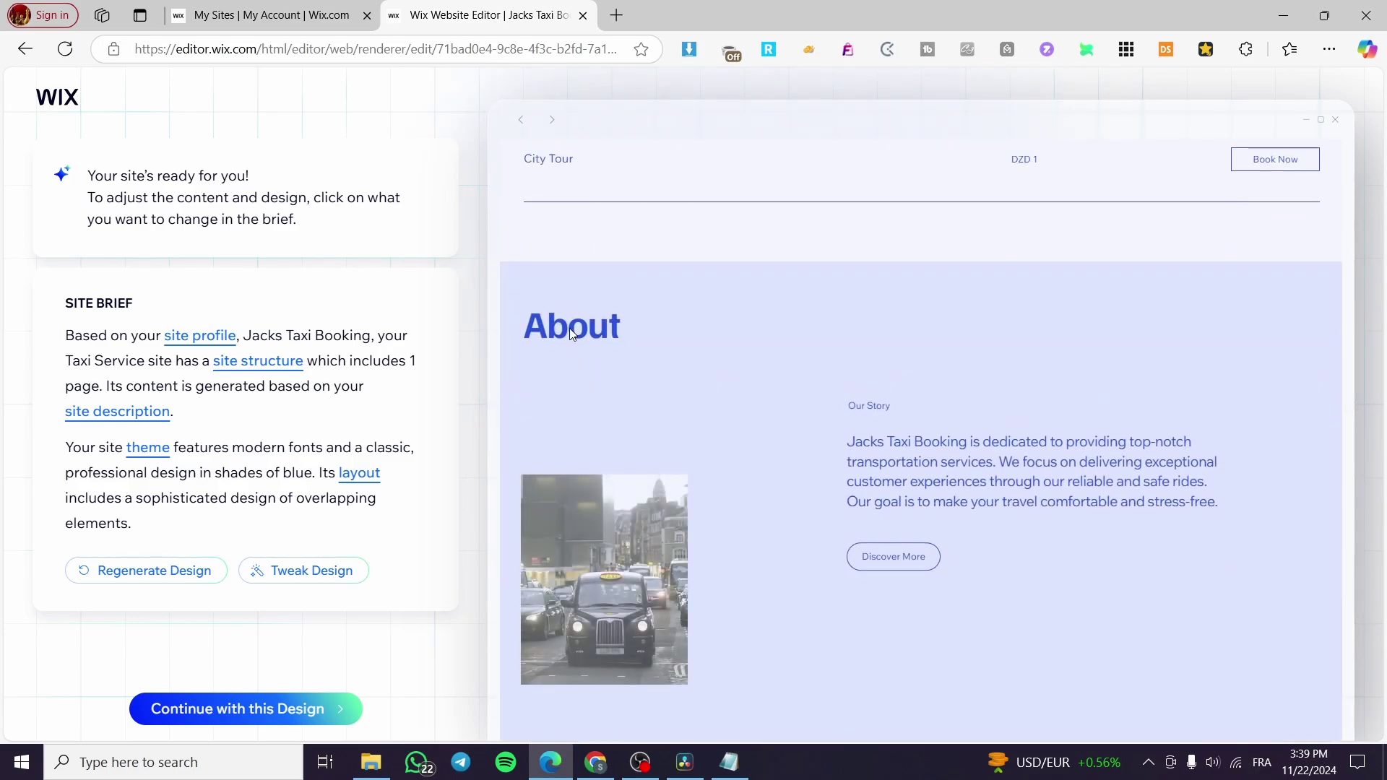
scroll(770, 371, down, 10)
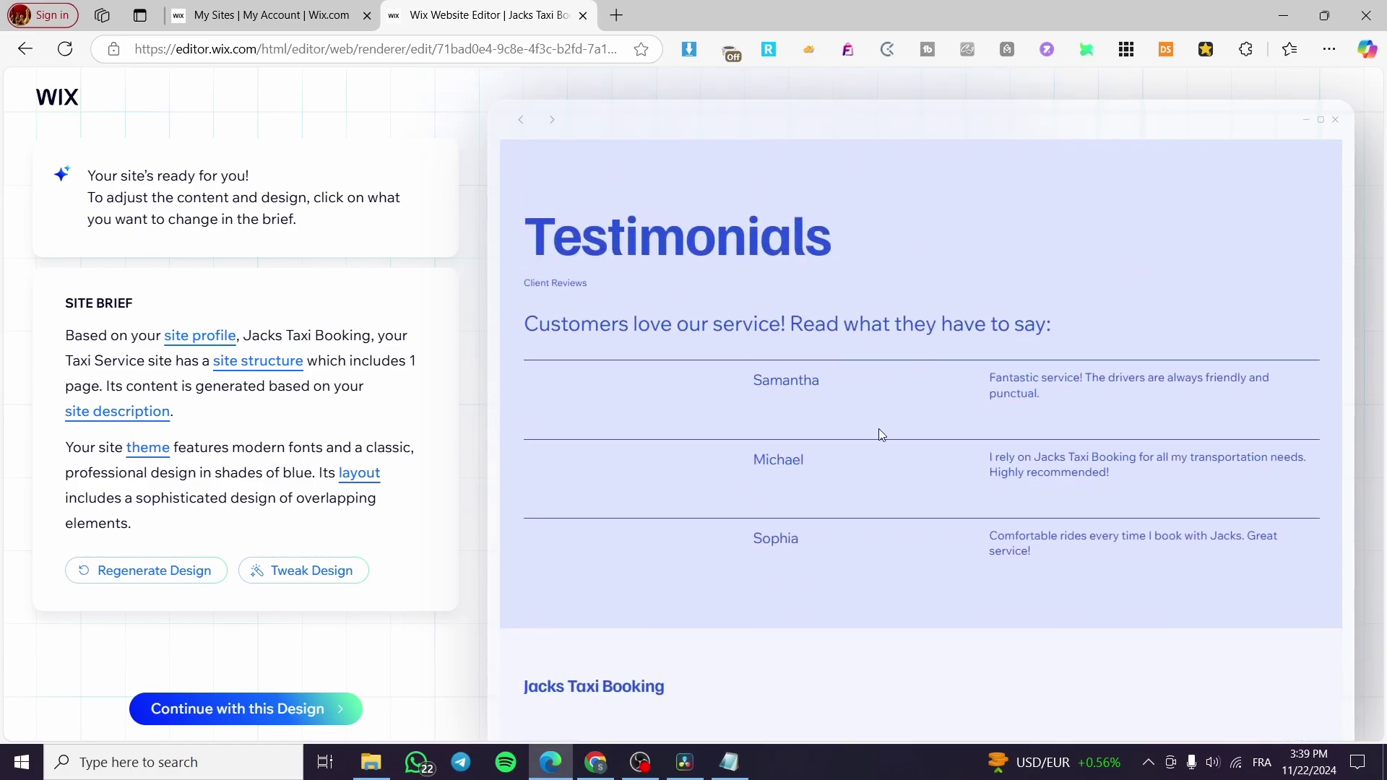
scroll(760, 483, down, 2)
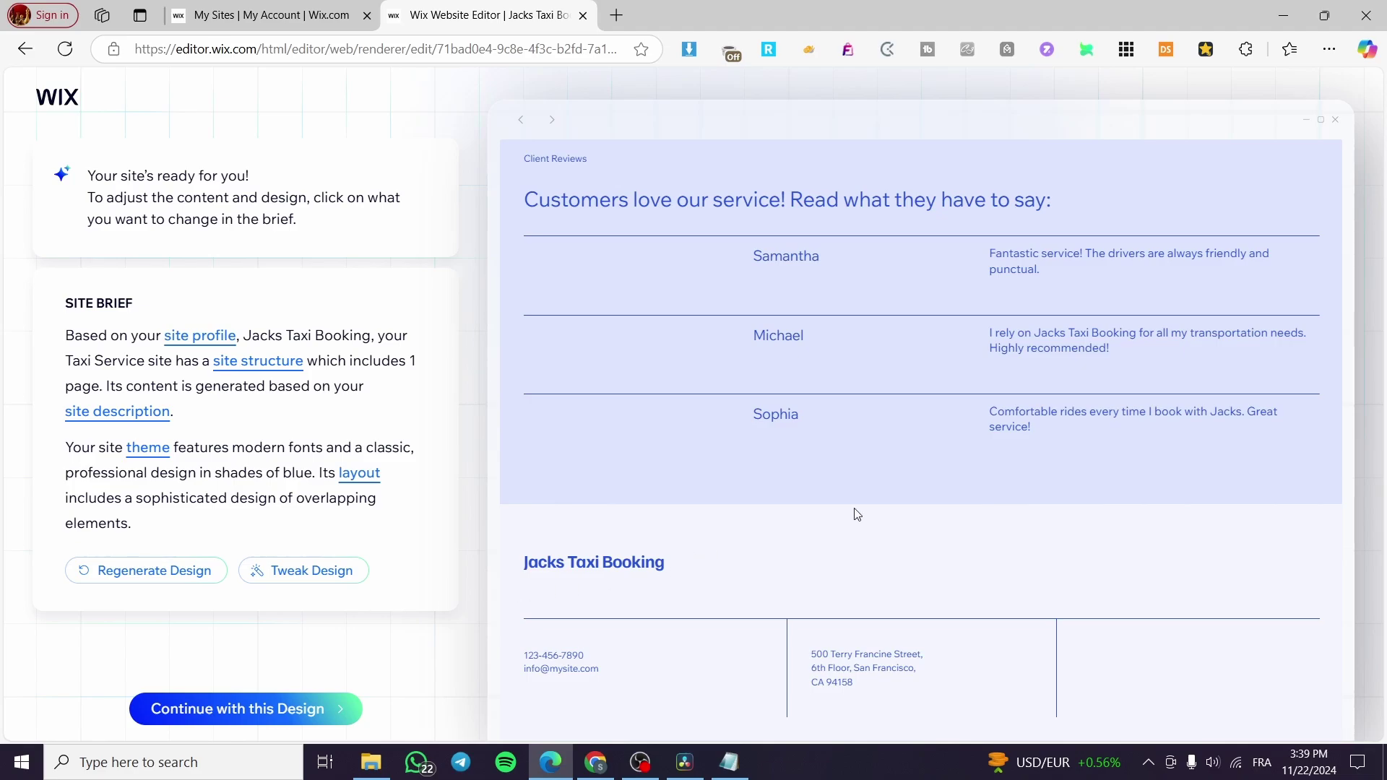
scroll(856, 515, up, 15)
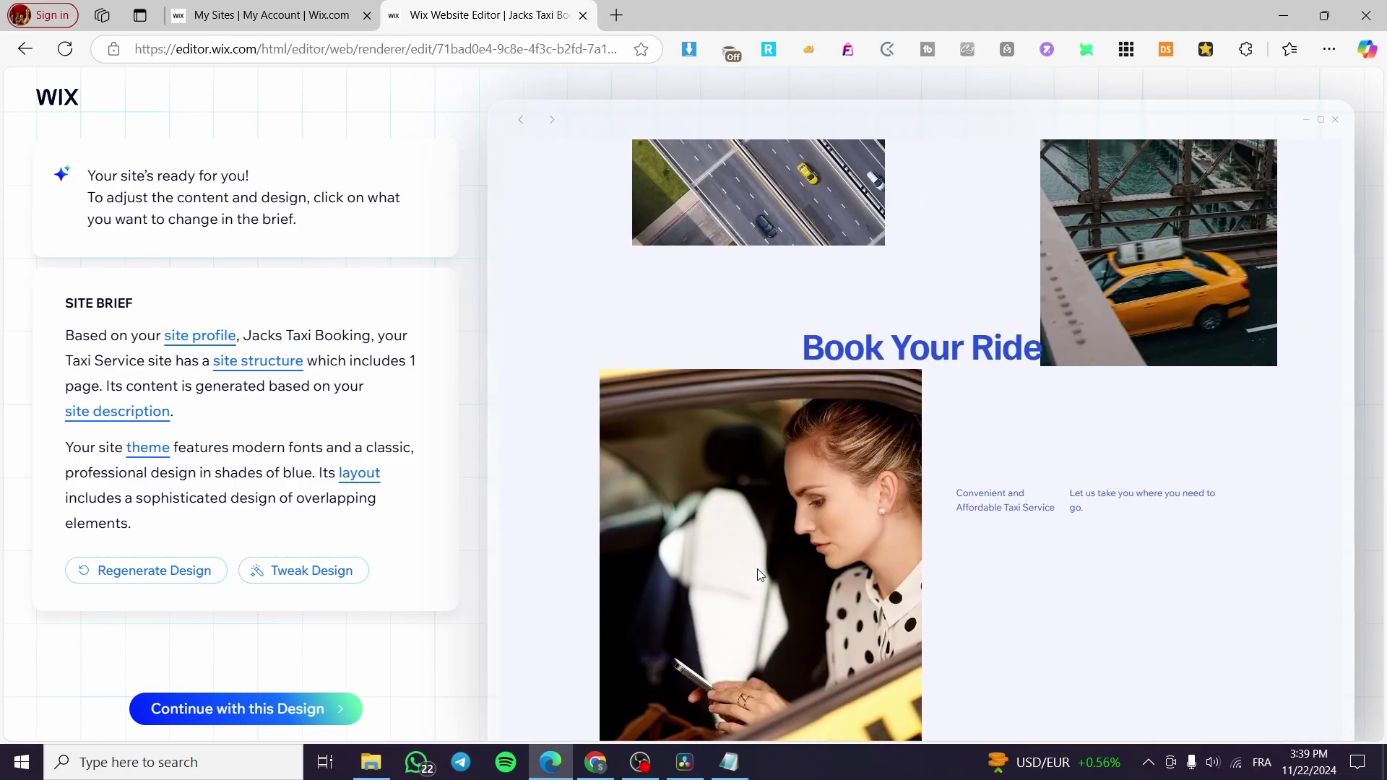
scroll(760, 574, up, 2)
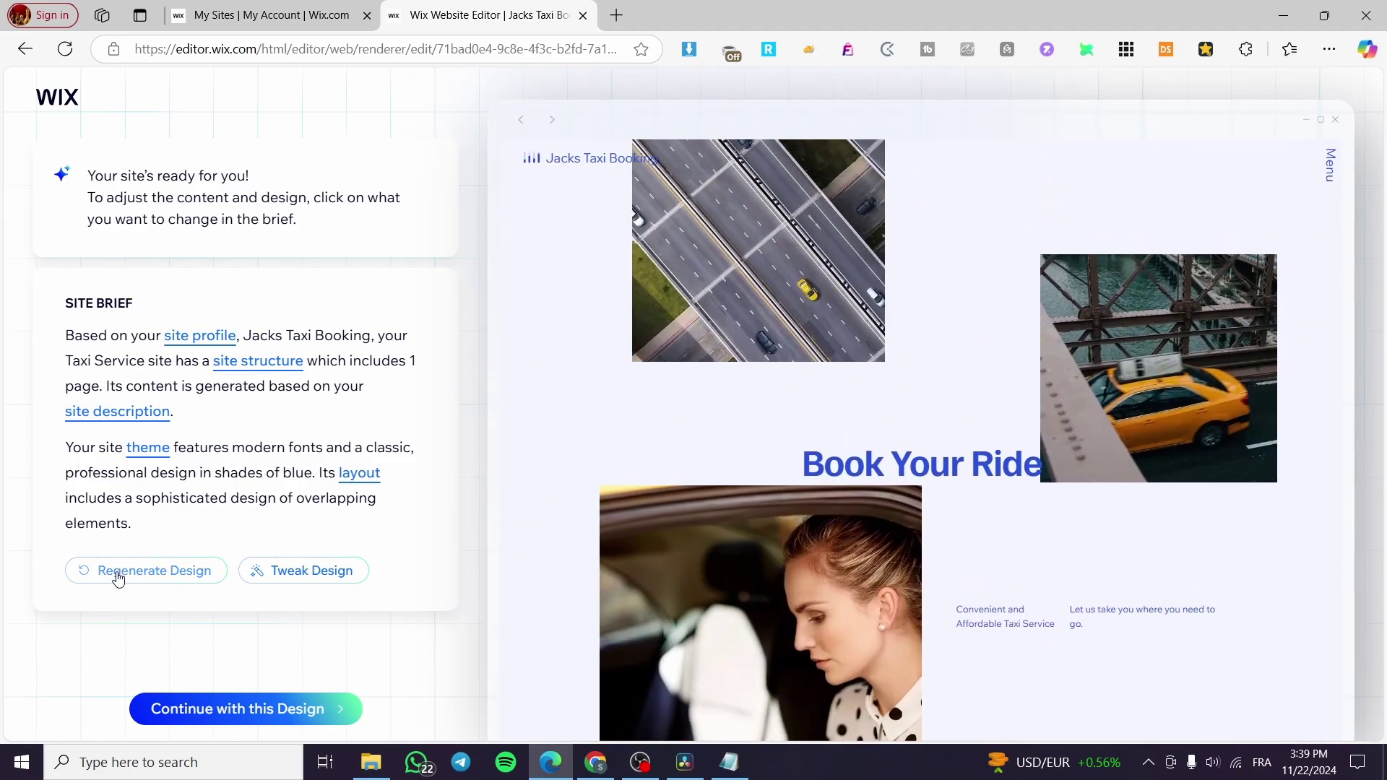
Regenerate the AI site design to get Version 2, headed 'Your Reliable Taxi Partner'.
click(354, 575)
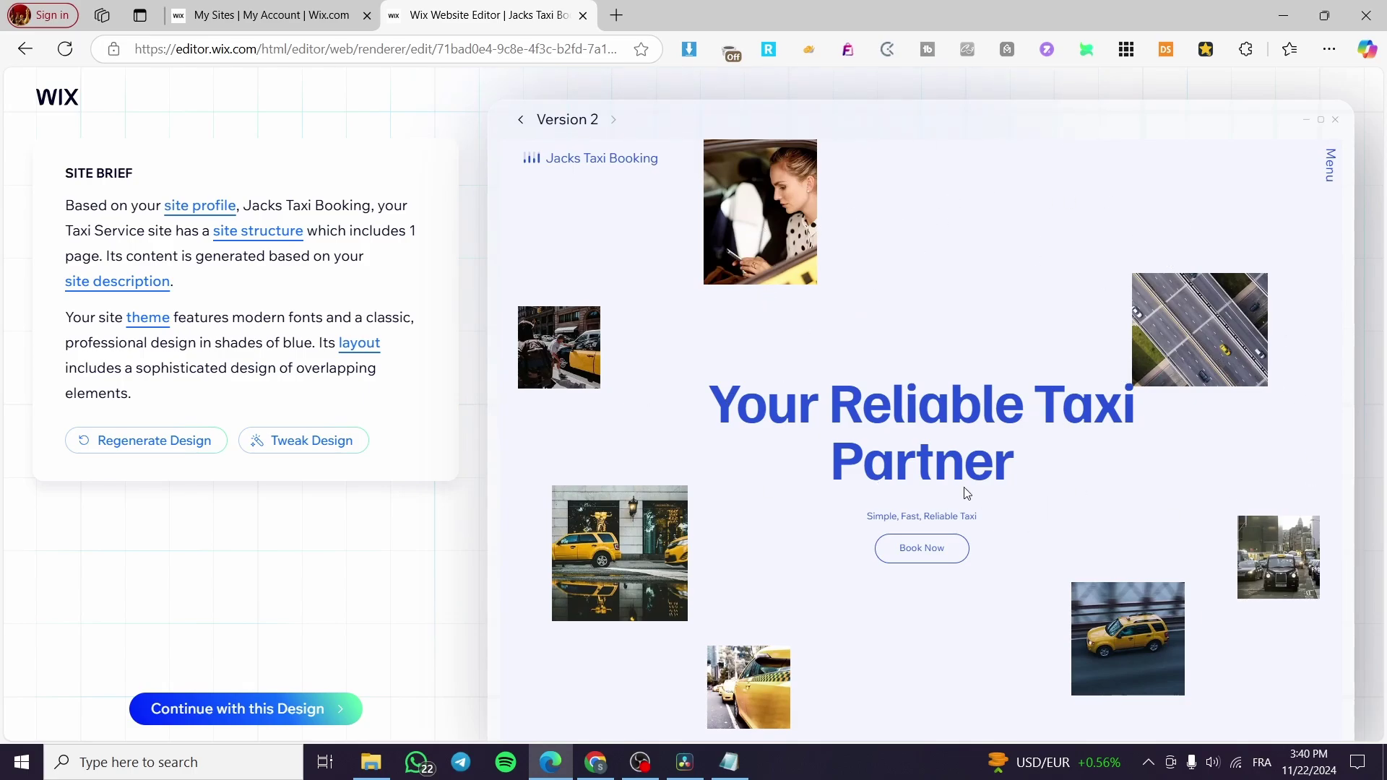
scroll(1159, 552, down, 3)
scroll(908, 386, down, 5)
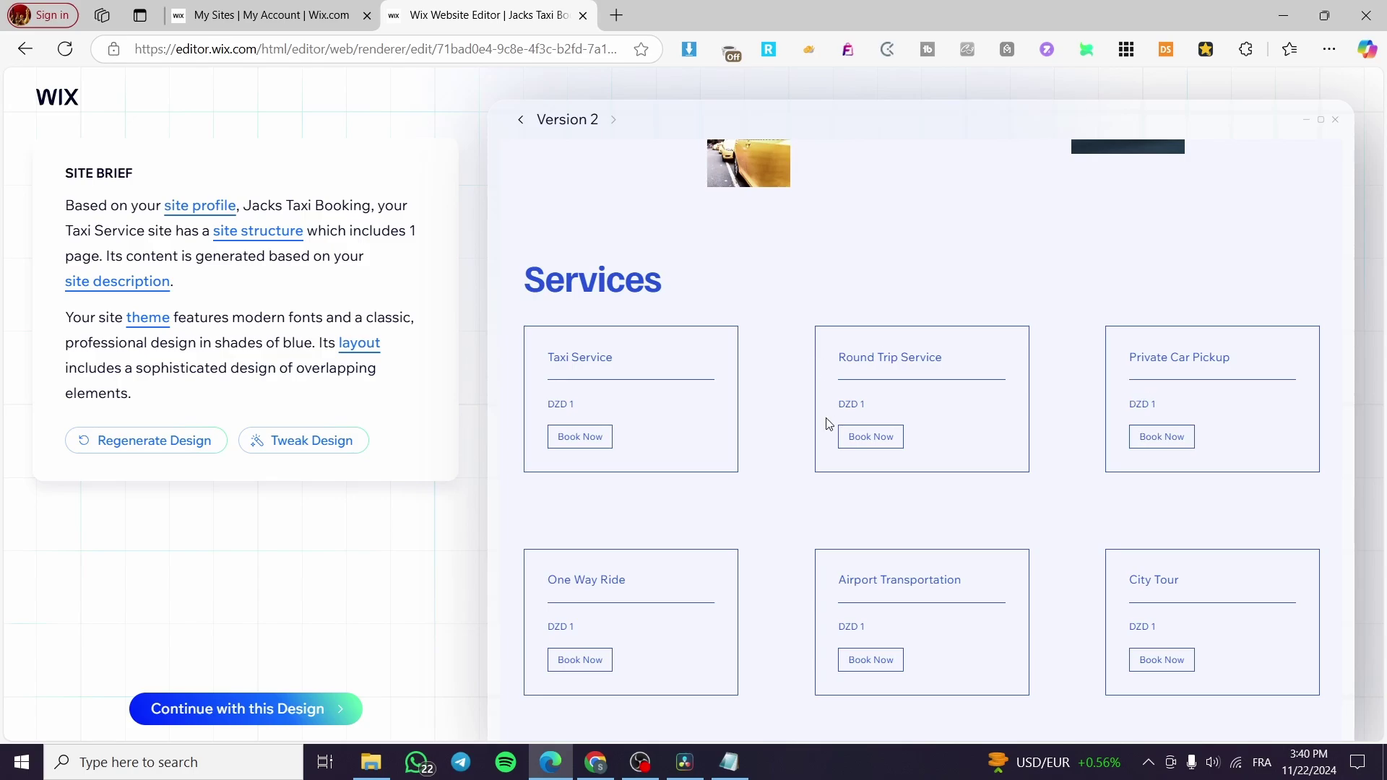
scroll(829, 424, down, 8)
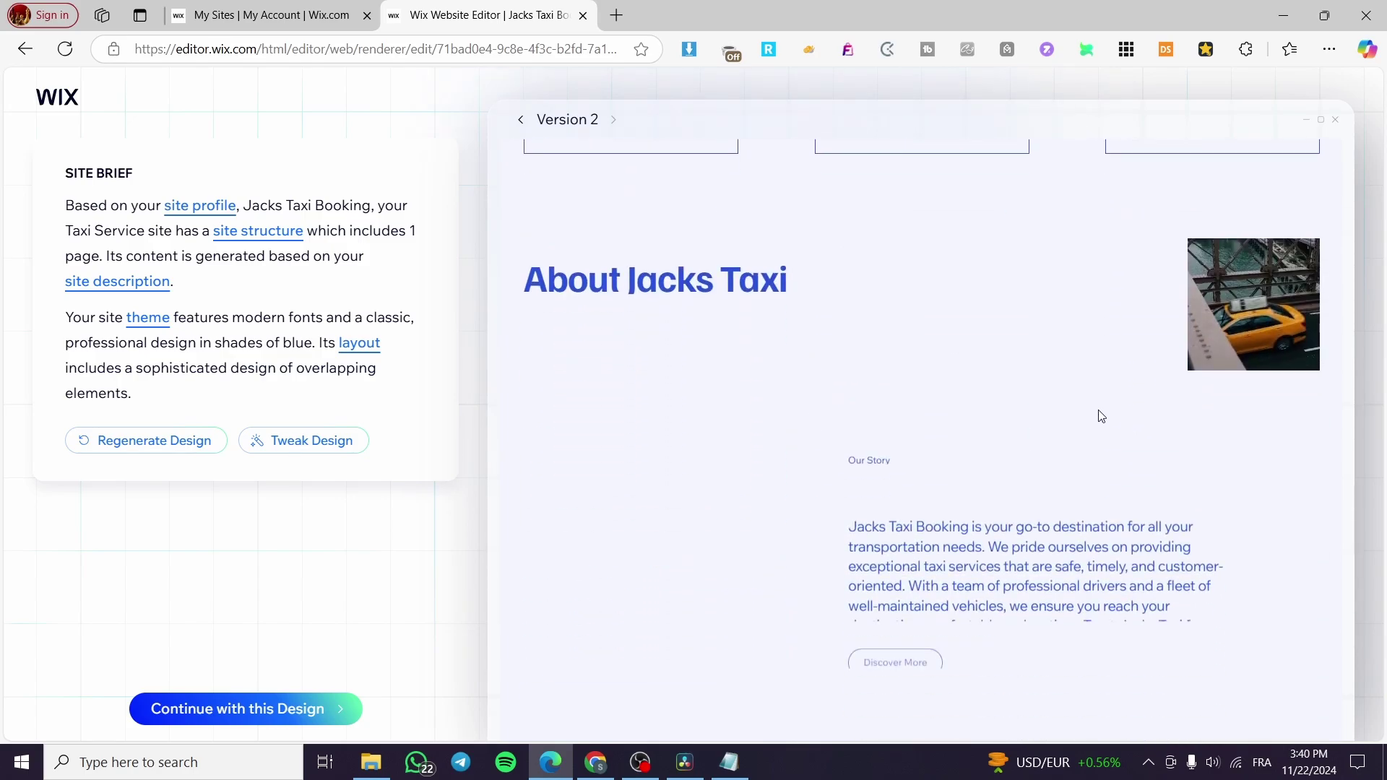
scroll(1099, 416, down, 5)
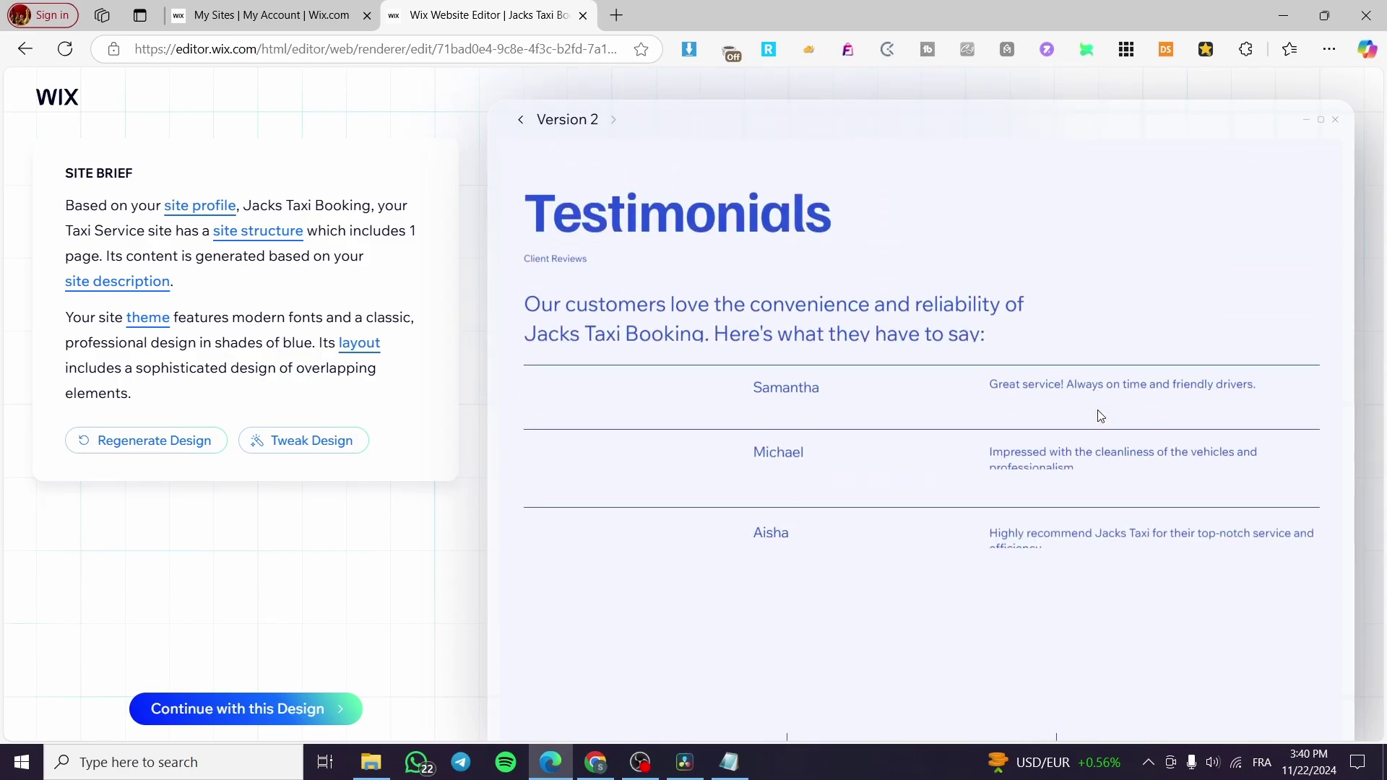
scroll(1099, 416, down, 2)
scroll(1099, 415, down, 2)
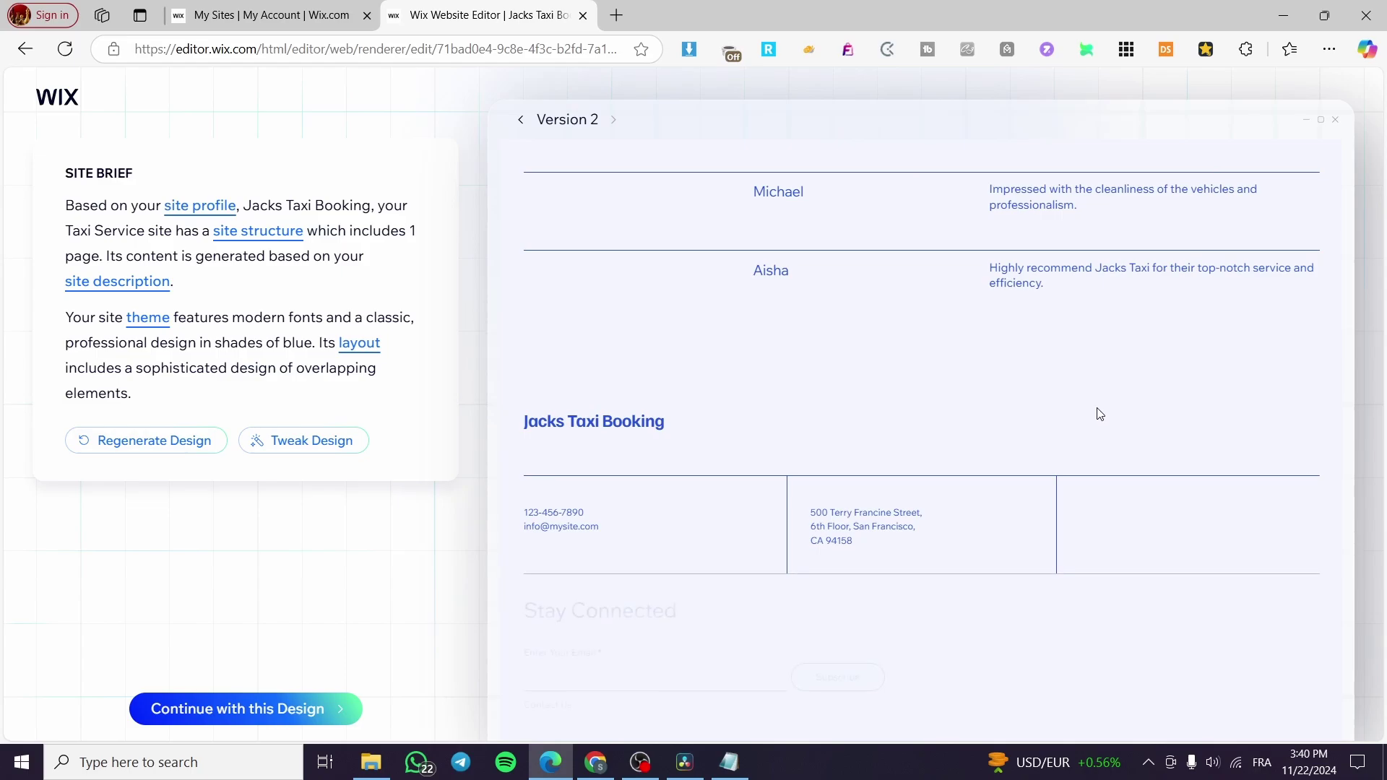
scroll(1094, 408, up, 6)
scroll(1086, 396, down, 6)
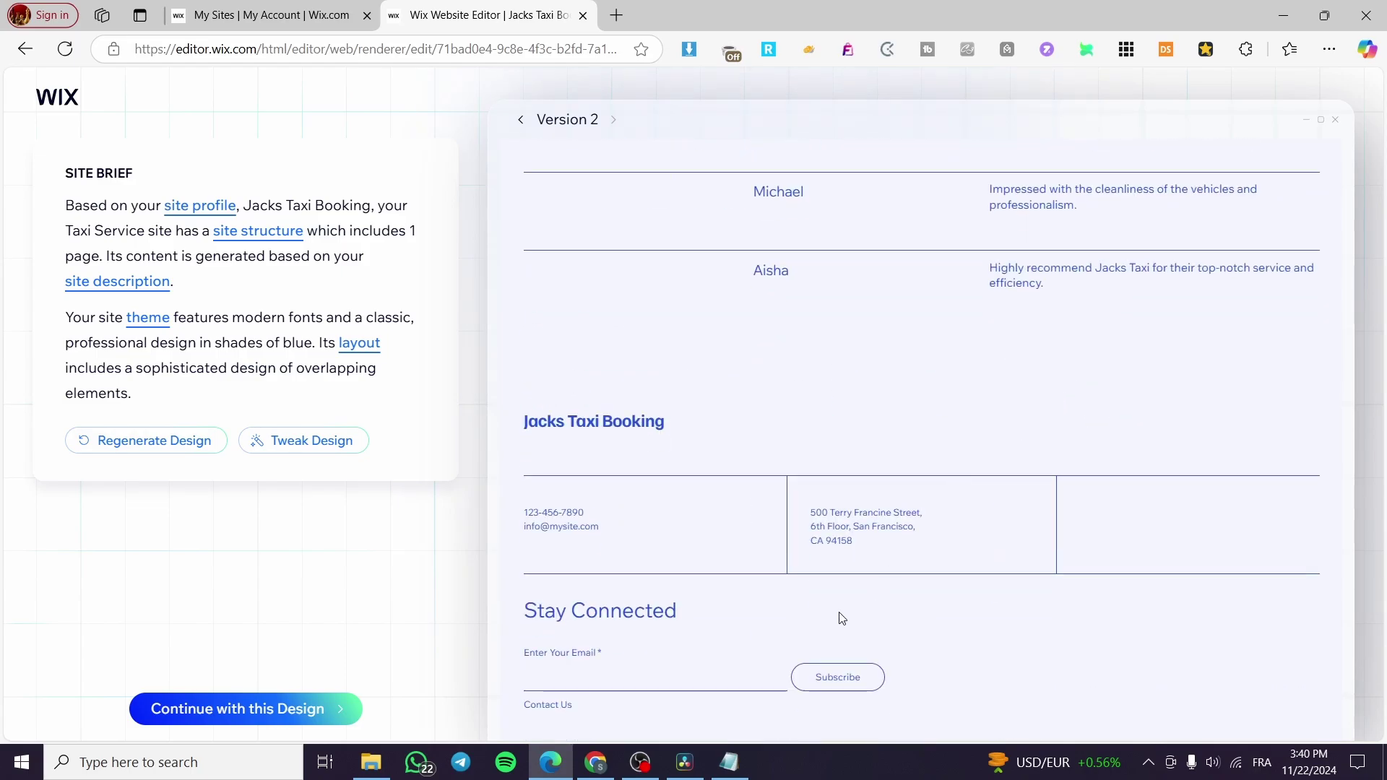
scroll(892, 604, up, 6)
scroll(886, 544, down, 6)
scroll(785, 645, up, 15)
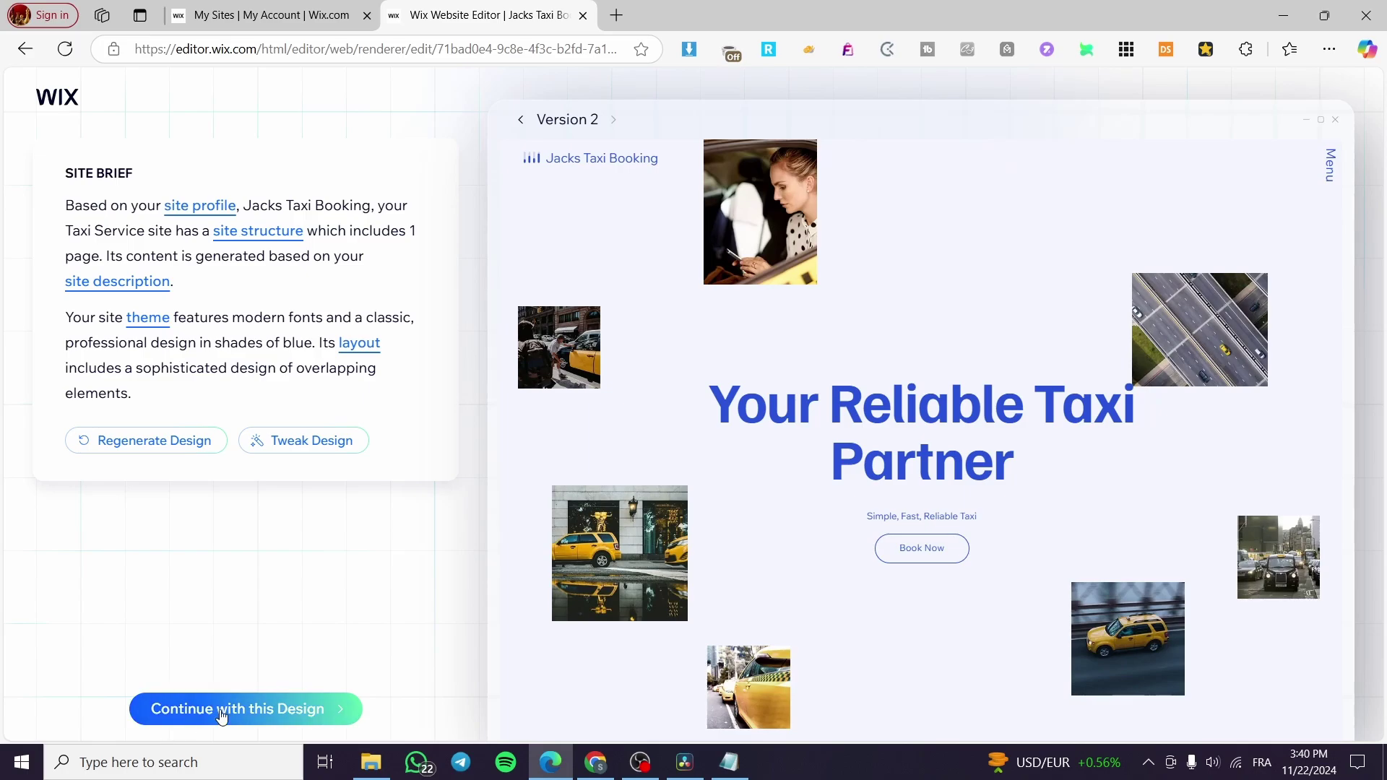
Accept the second design version and skip the custom domain to enter the Wix Editor.
click(281, 706)
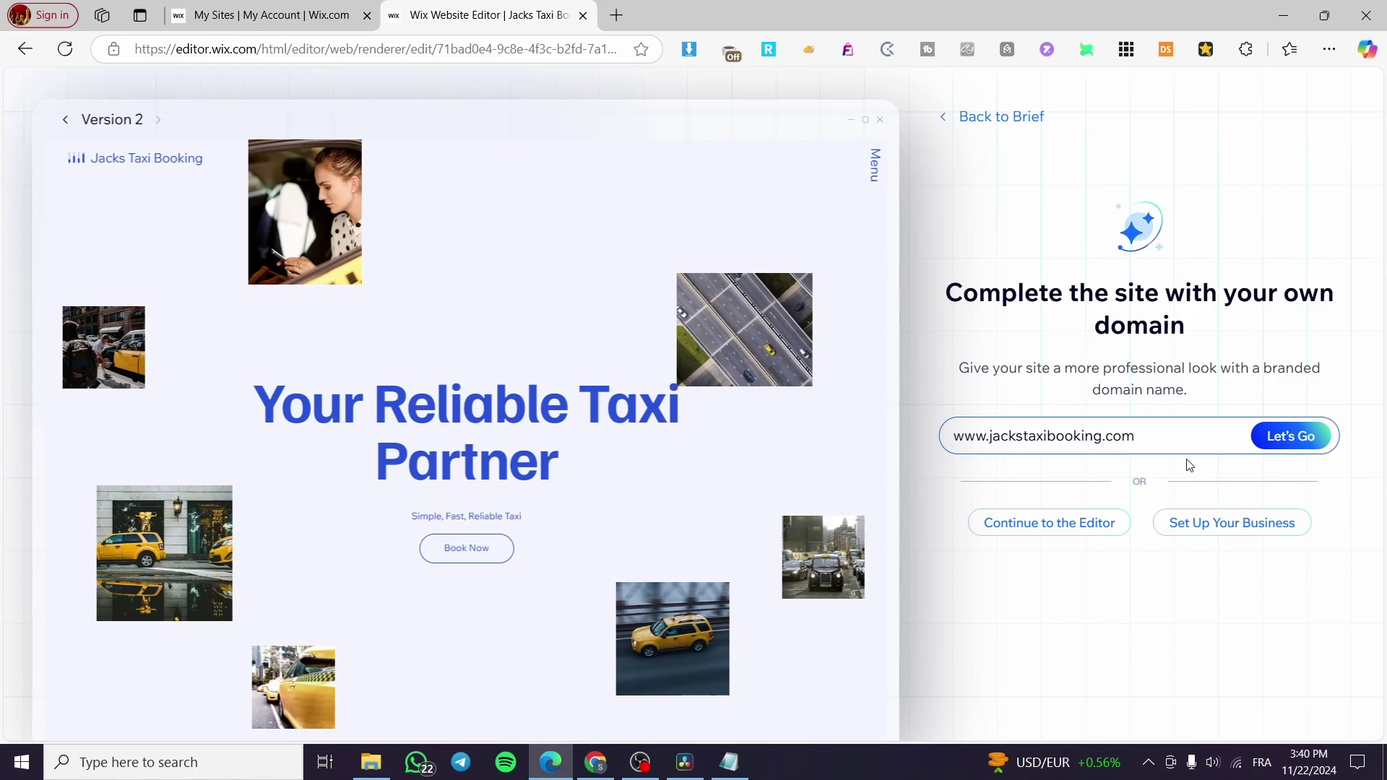
click(1073, 535)
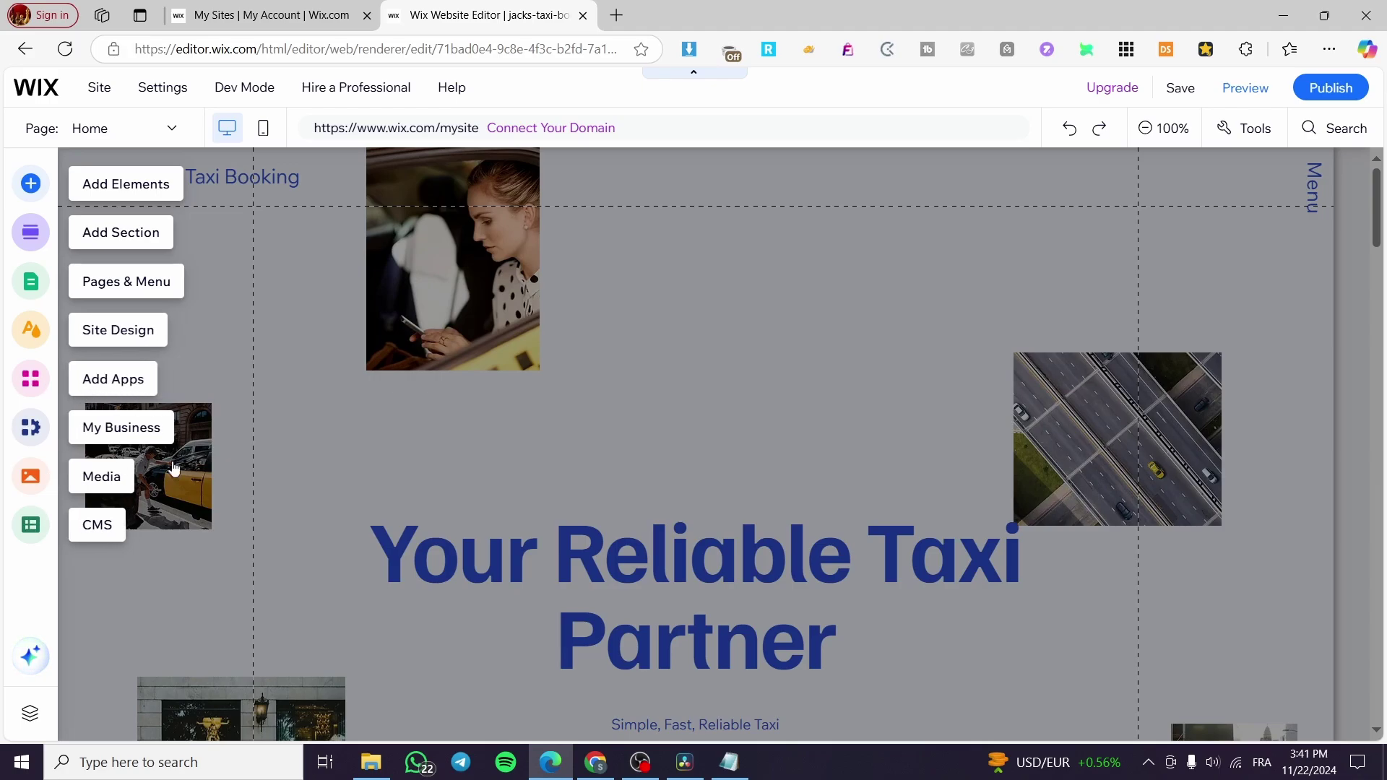
Drag the vertical Menu element out of the Welcome section header.
scroll(659, 382, down, 15)
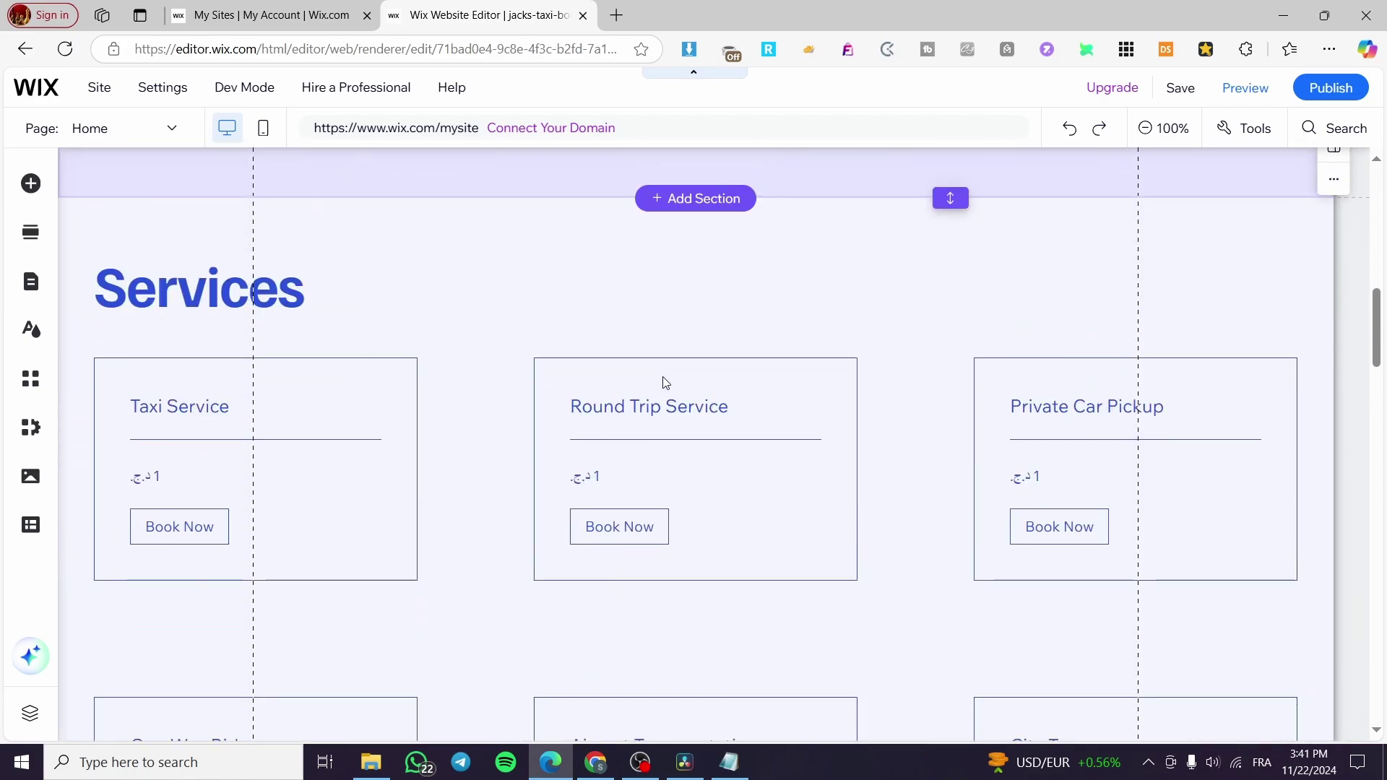
scroll(654, 374, up, 3)
scroll(653, 383, up, 12)
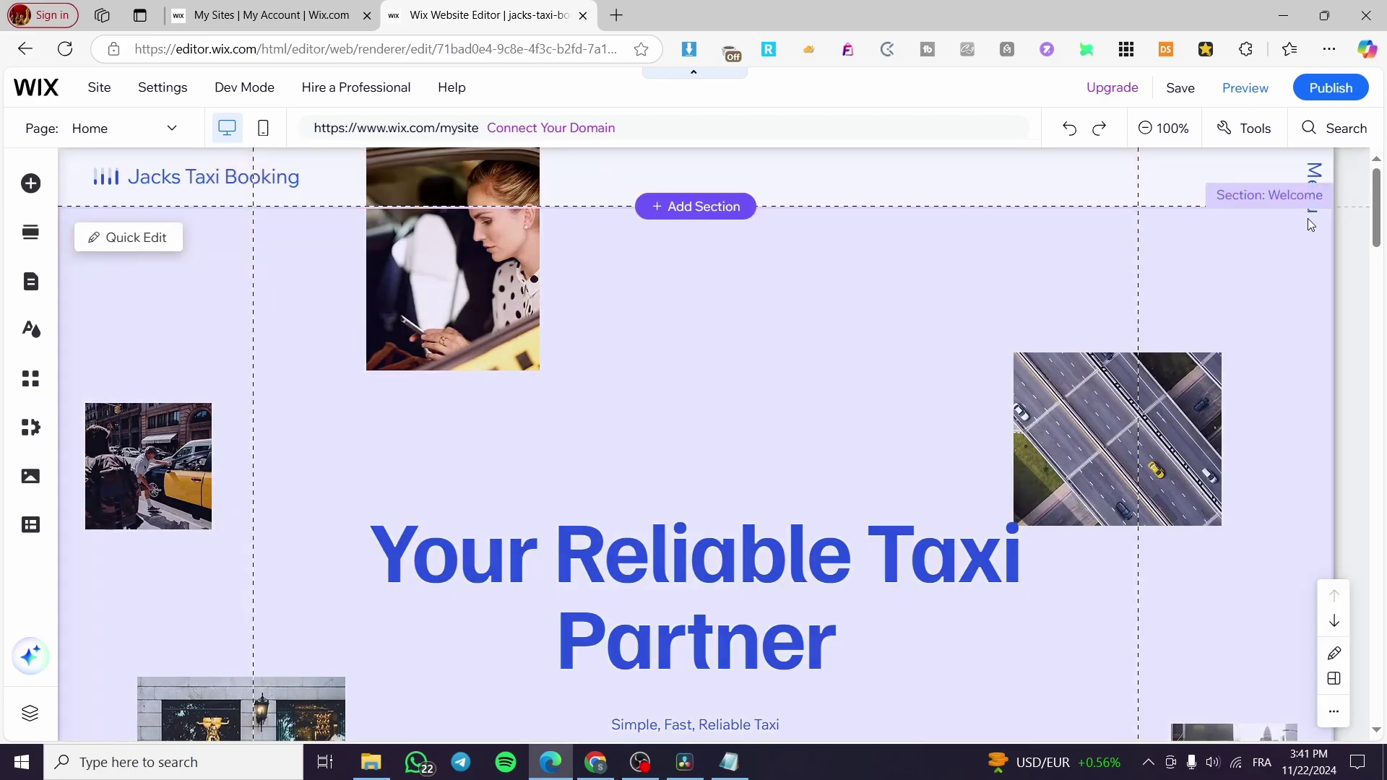
click(1319, 197)
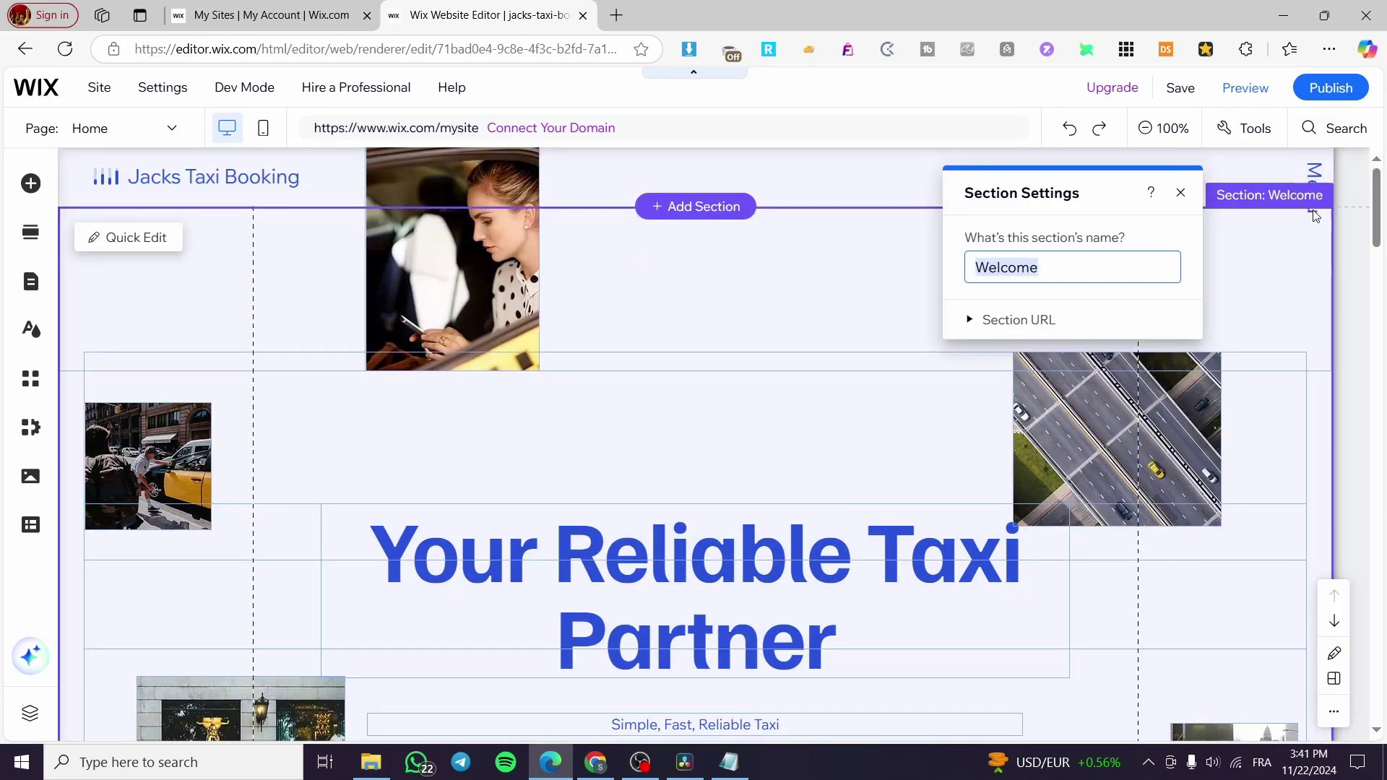
click(1312, 189)
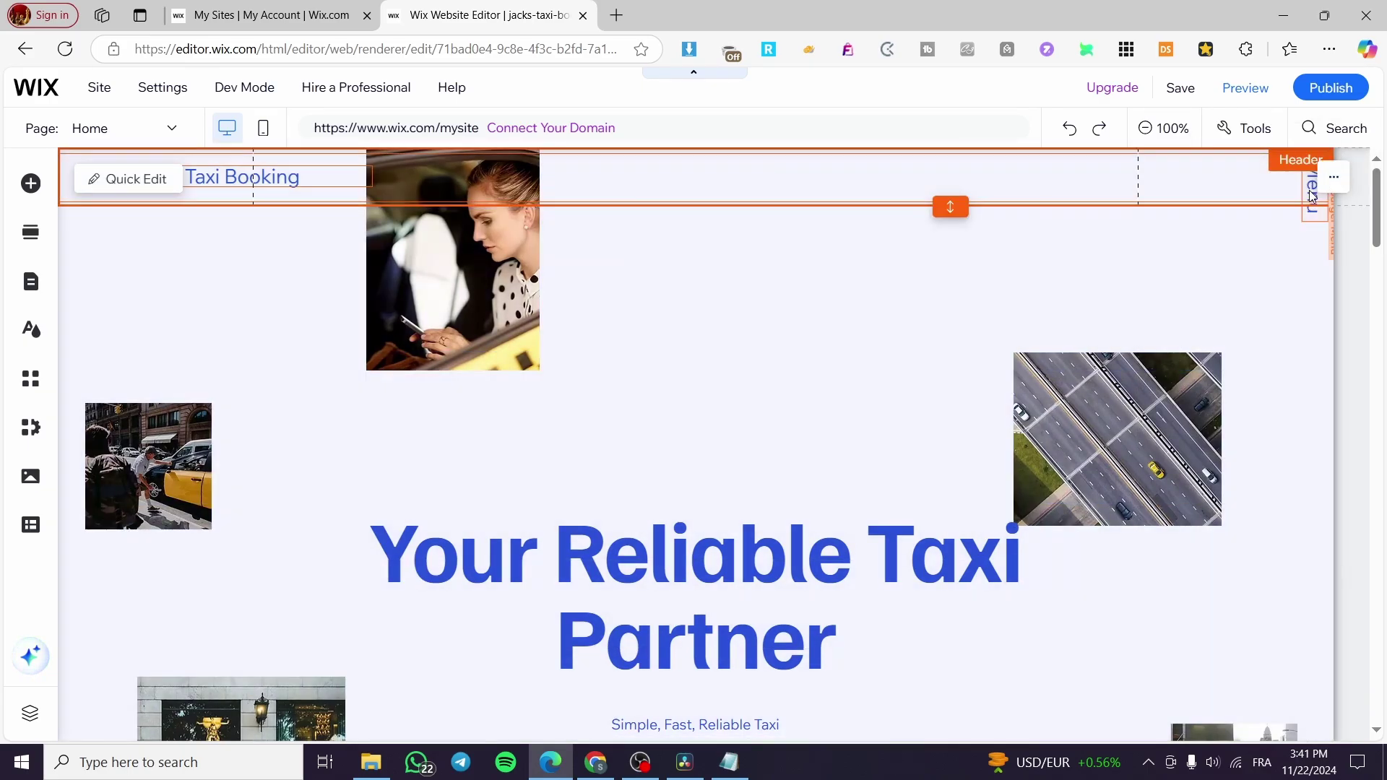
drag(1313, 195, 1165, 227)
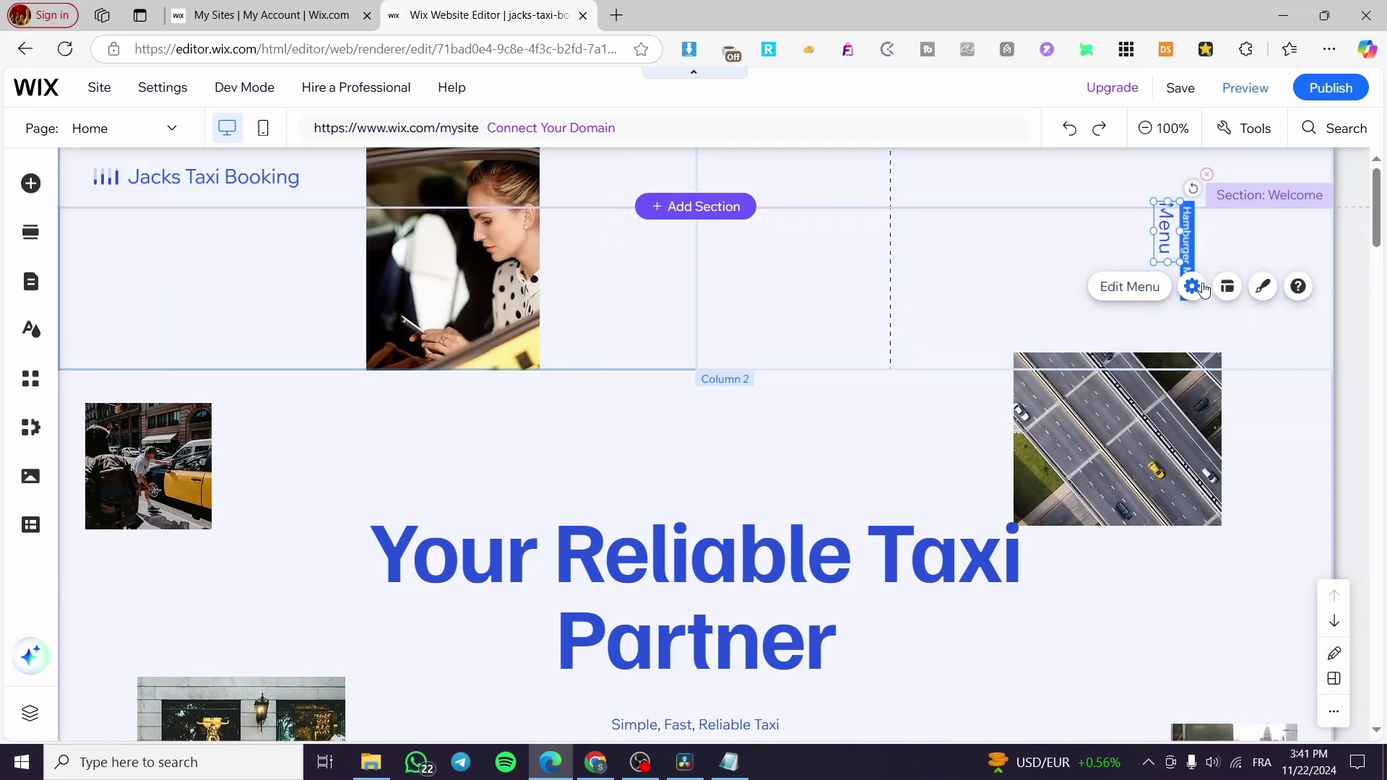
Look through the Menu button's settings and menu items without changing them.
click(1202, 286)
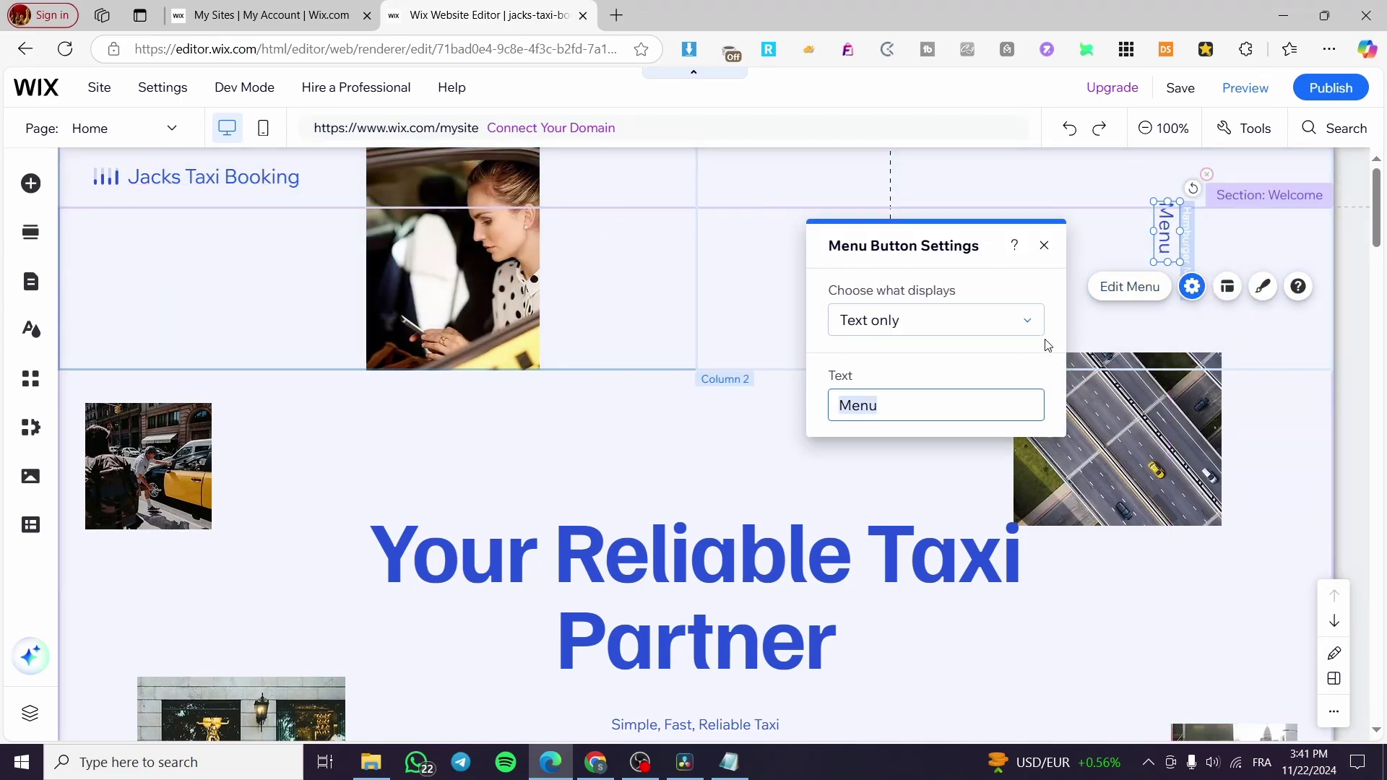
click(1045, 245)
click(1137, 288)
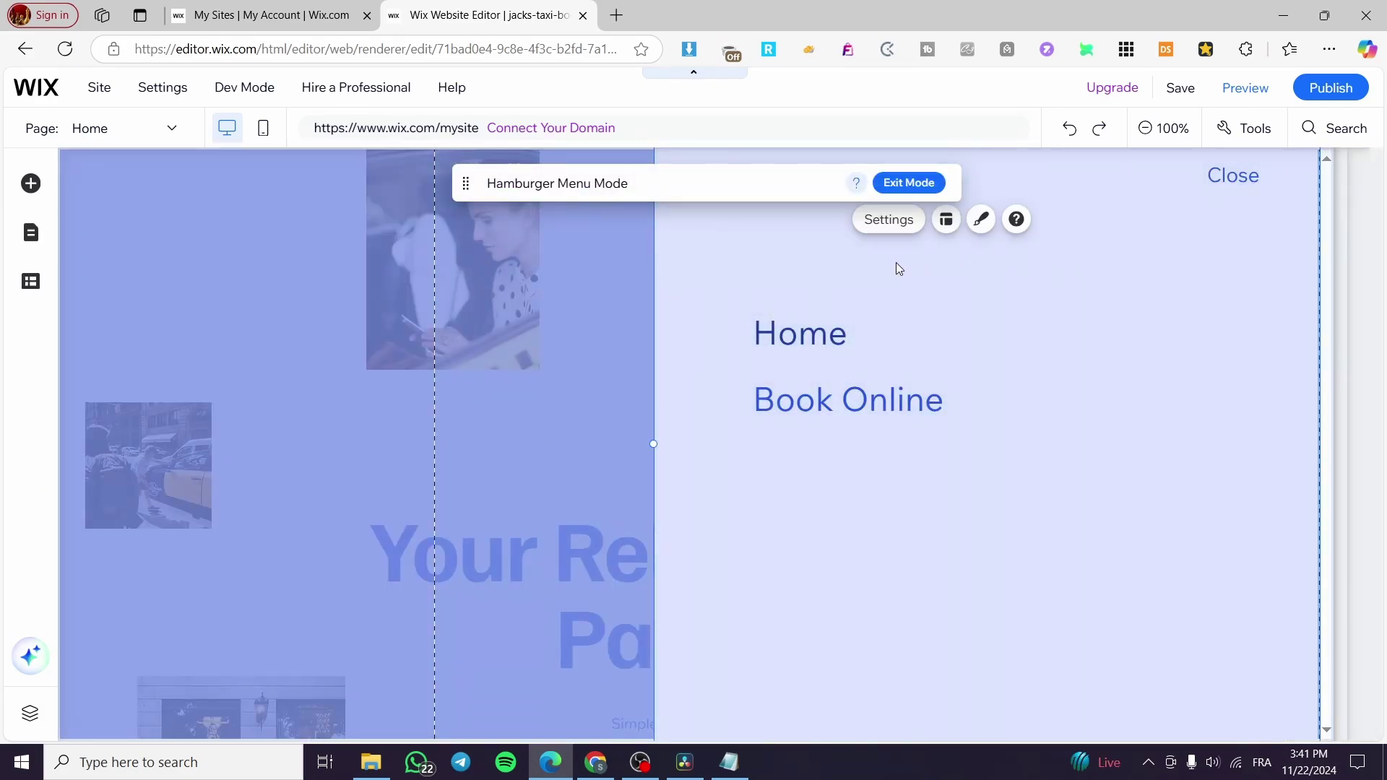
click(909, 183)
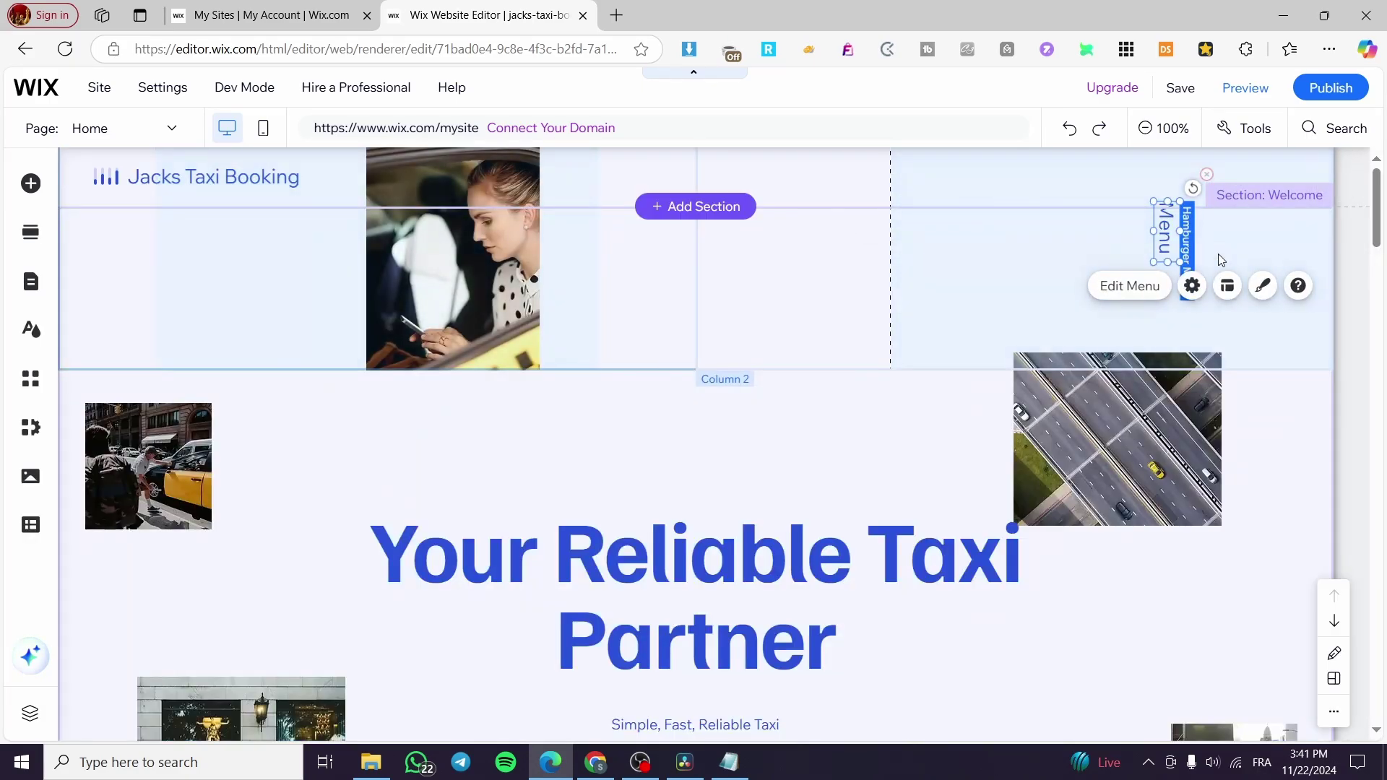
click(1263, 289)
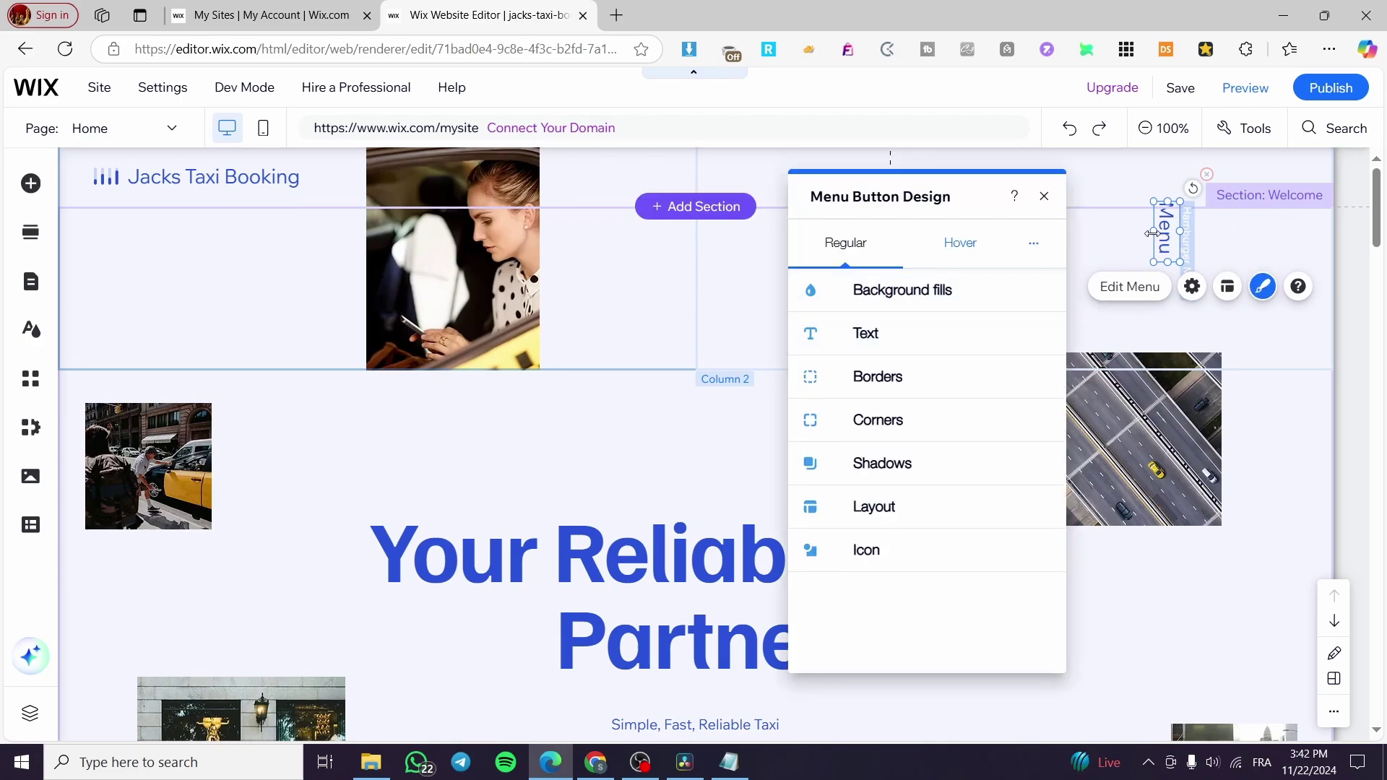
Rotate the Menu to 0° and place it at the header's right end, near x 1100.
drag(1197, 194, 1044, 351)
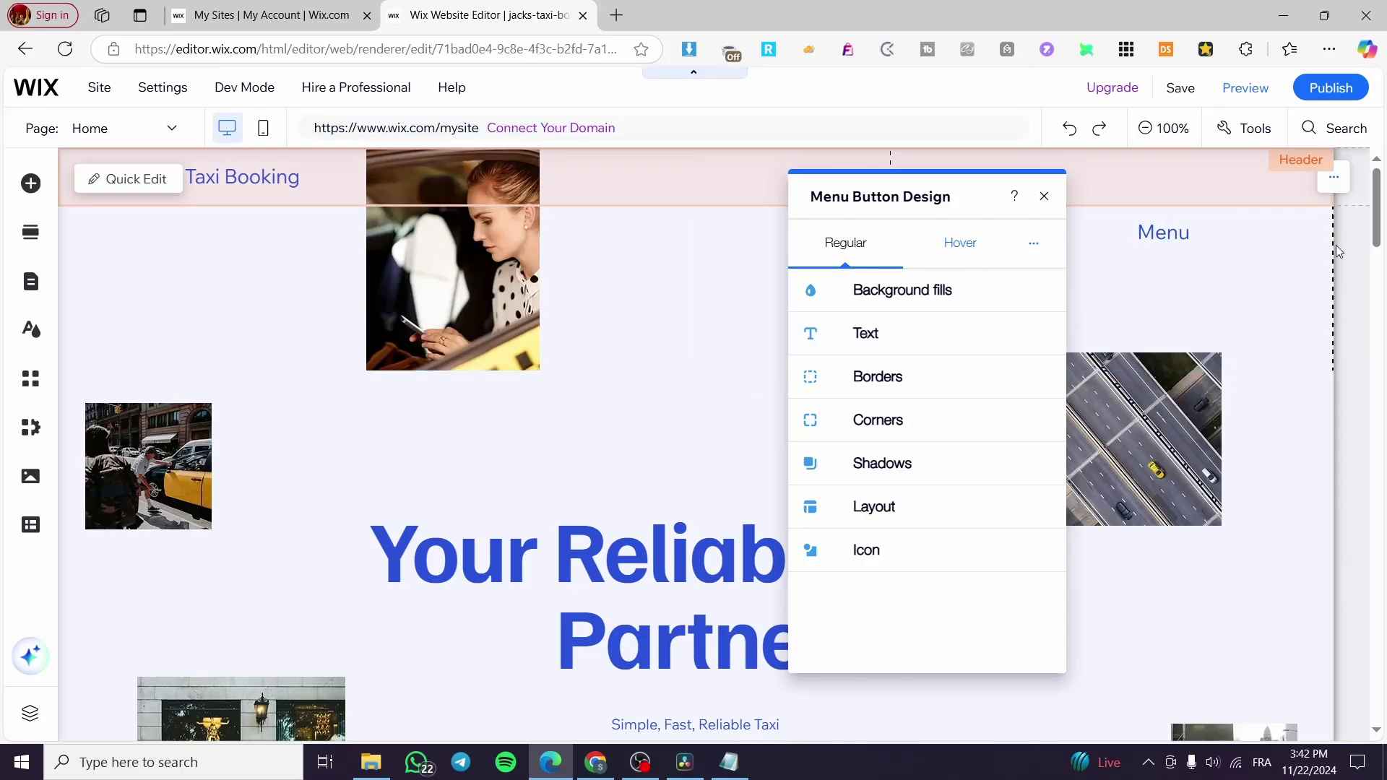
drag(1136, 228, 1170, 176)
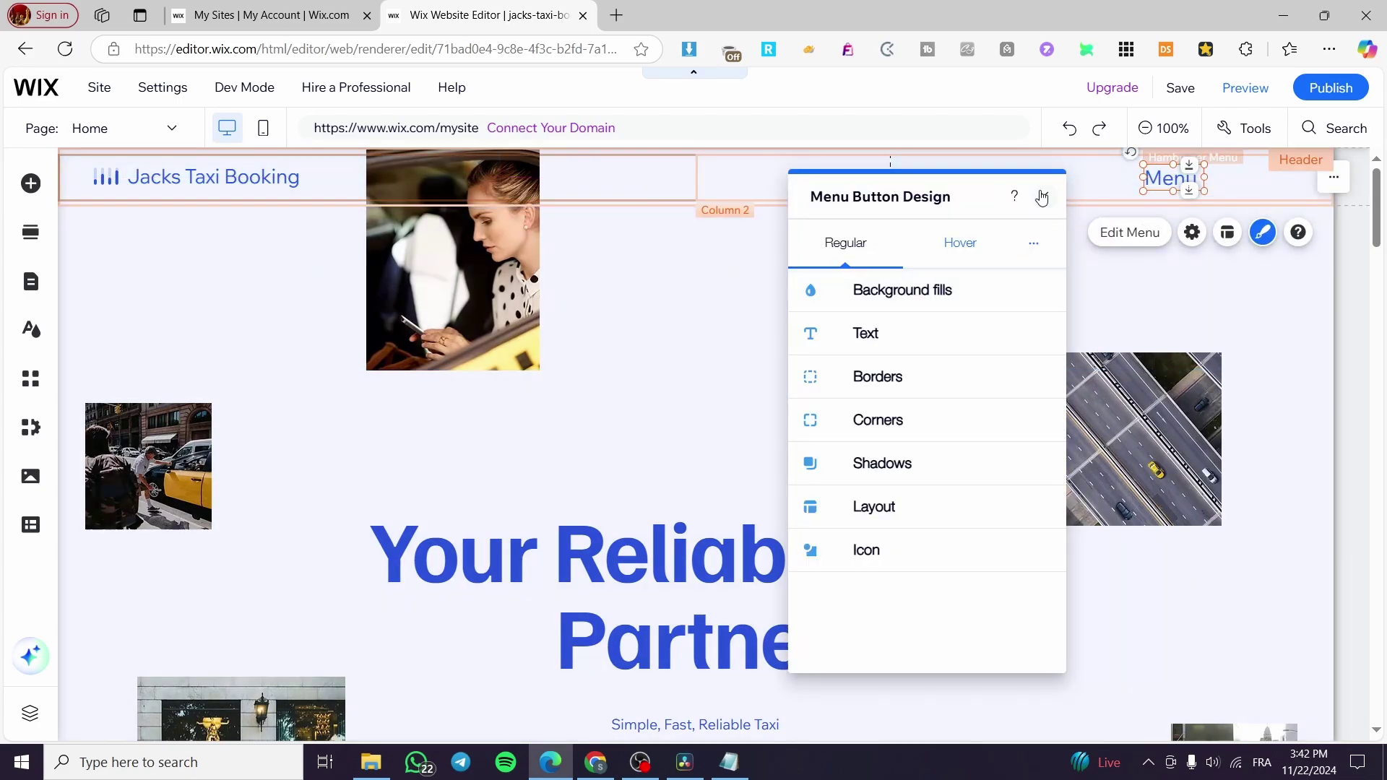
click(1041, 197)
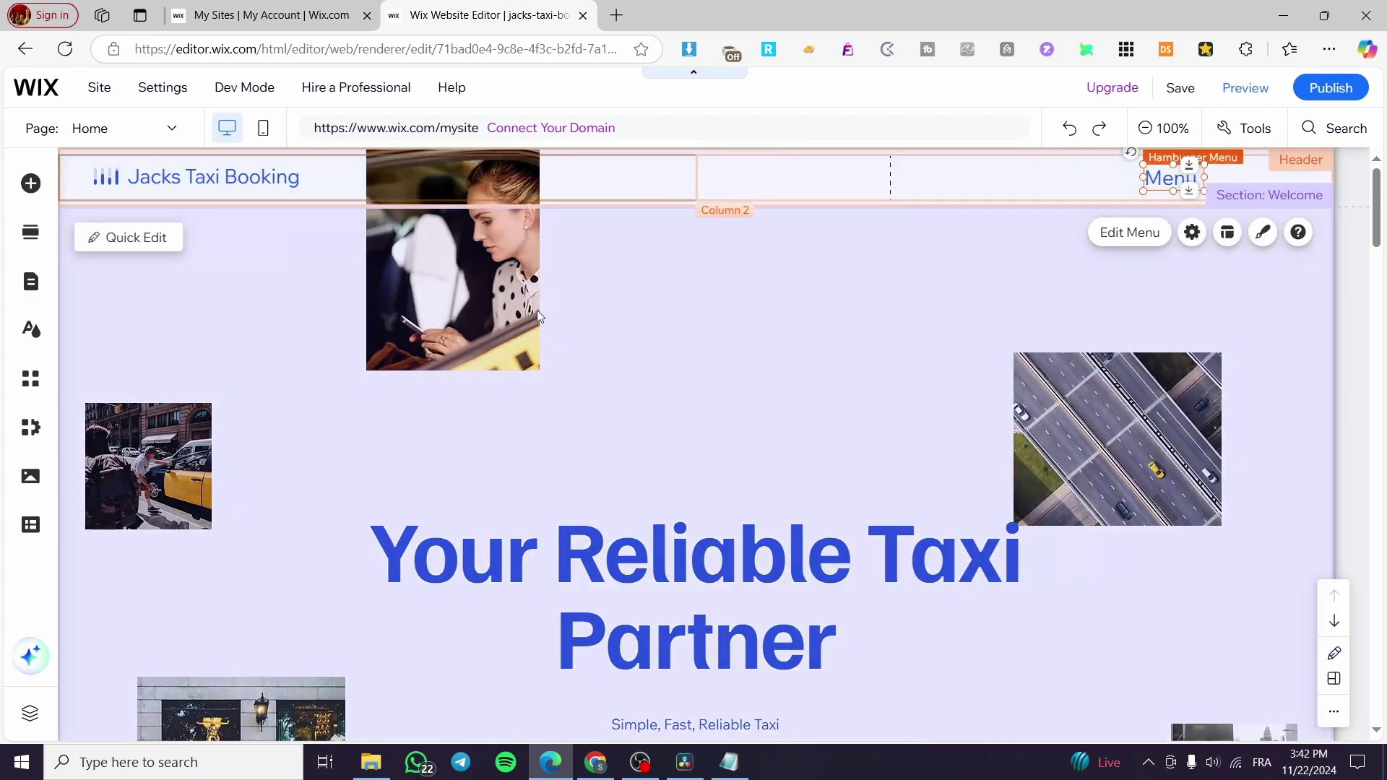
click(965, 319)
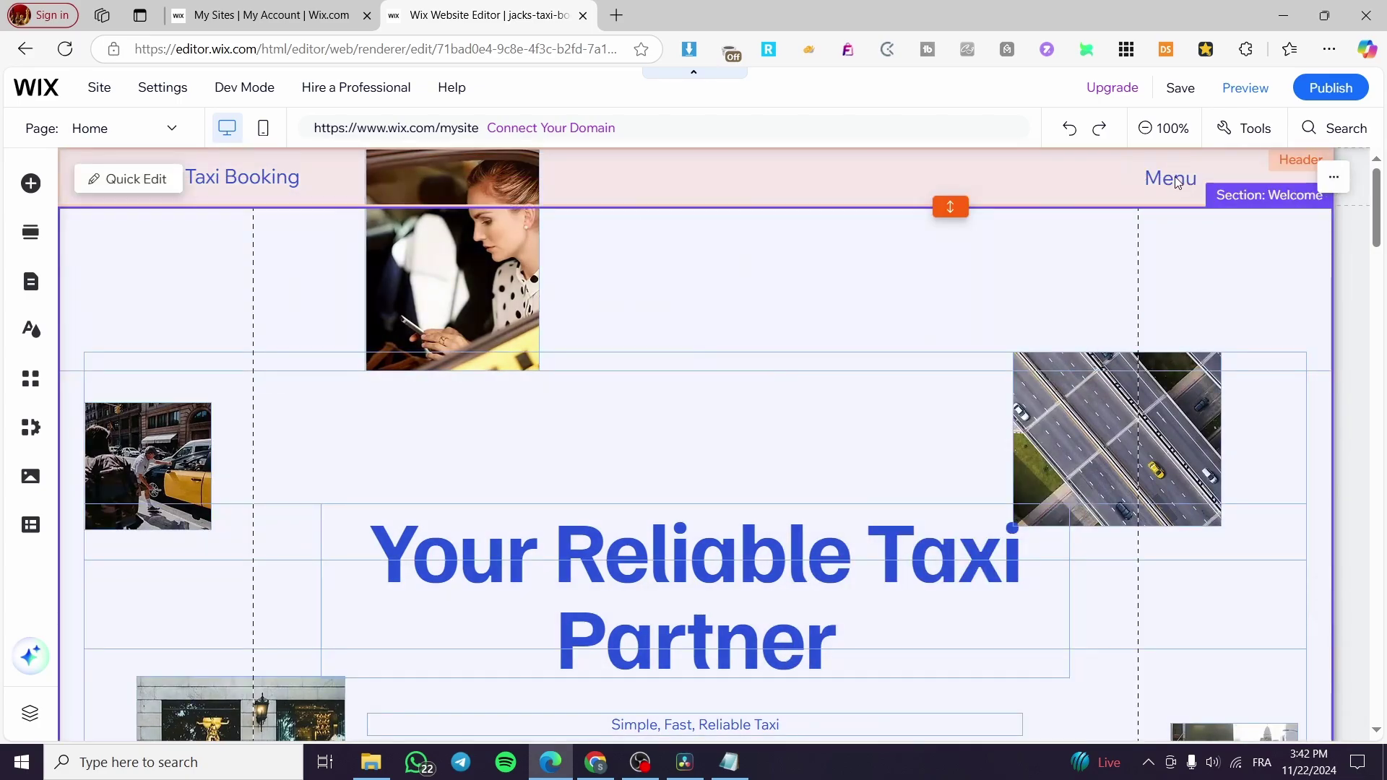
drag(1177, 183, 1283, 185)
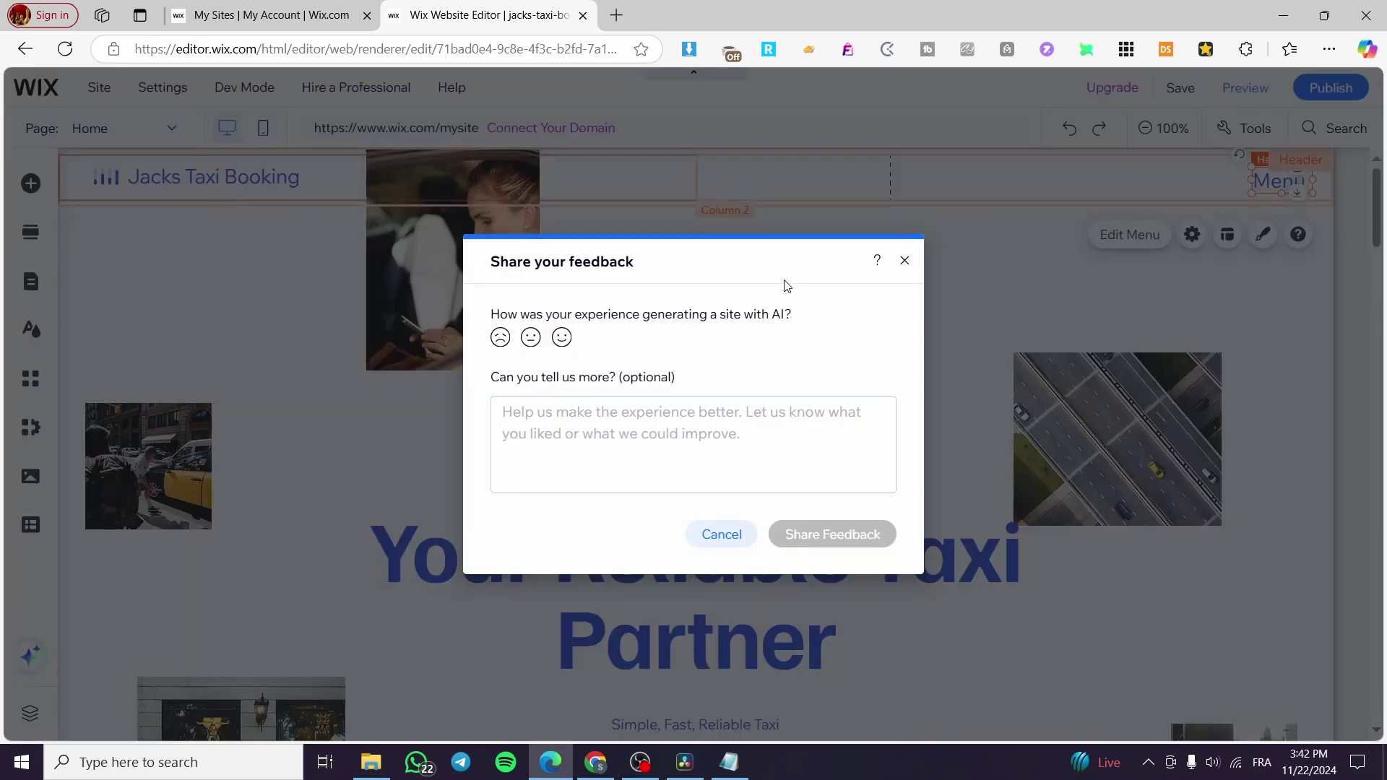
Dismiss the AI feedback dialog and open Manage Services from the Services bookings widget.
click(903, 262)
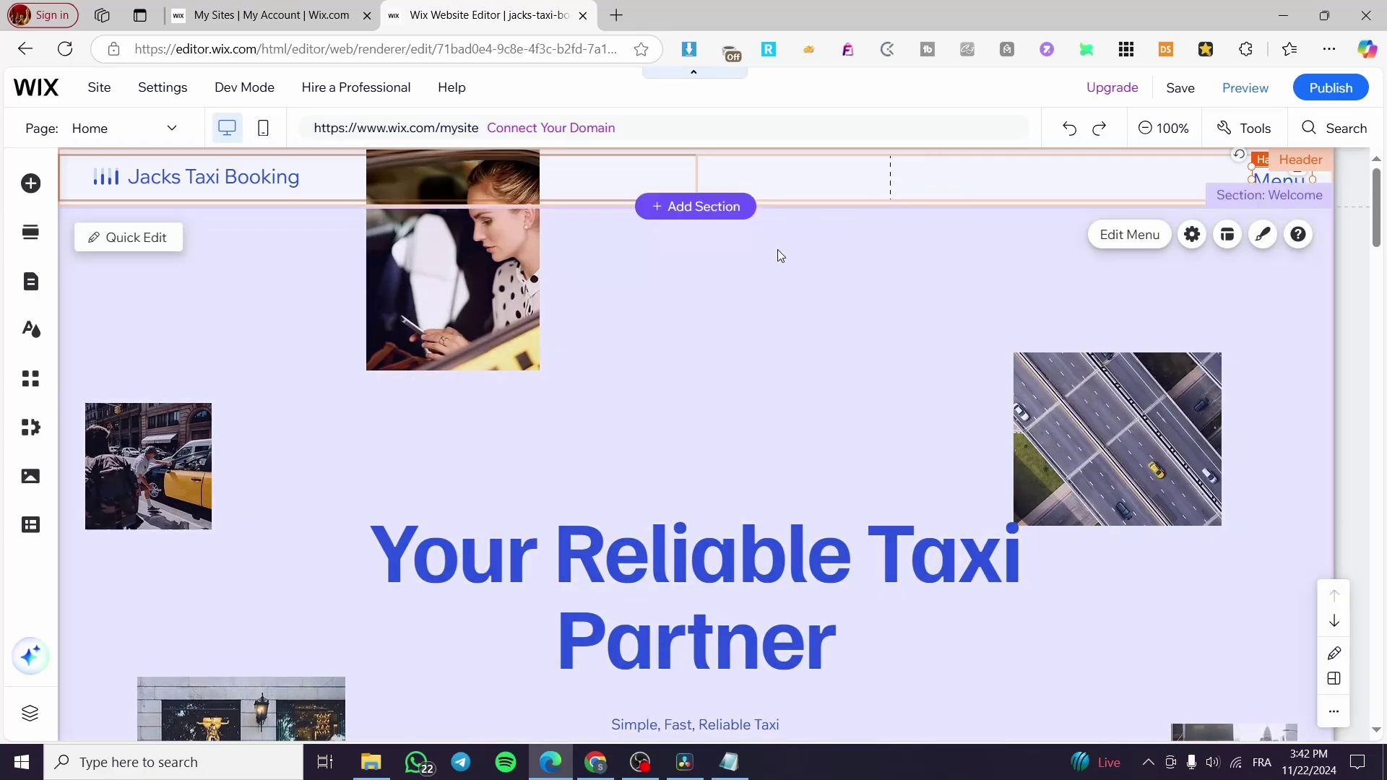
scroll(780, 323, down, 12)
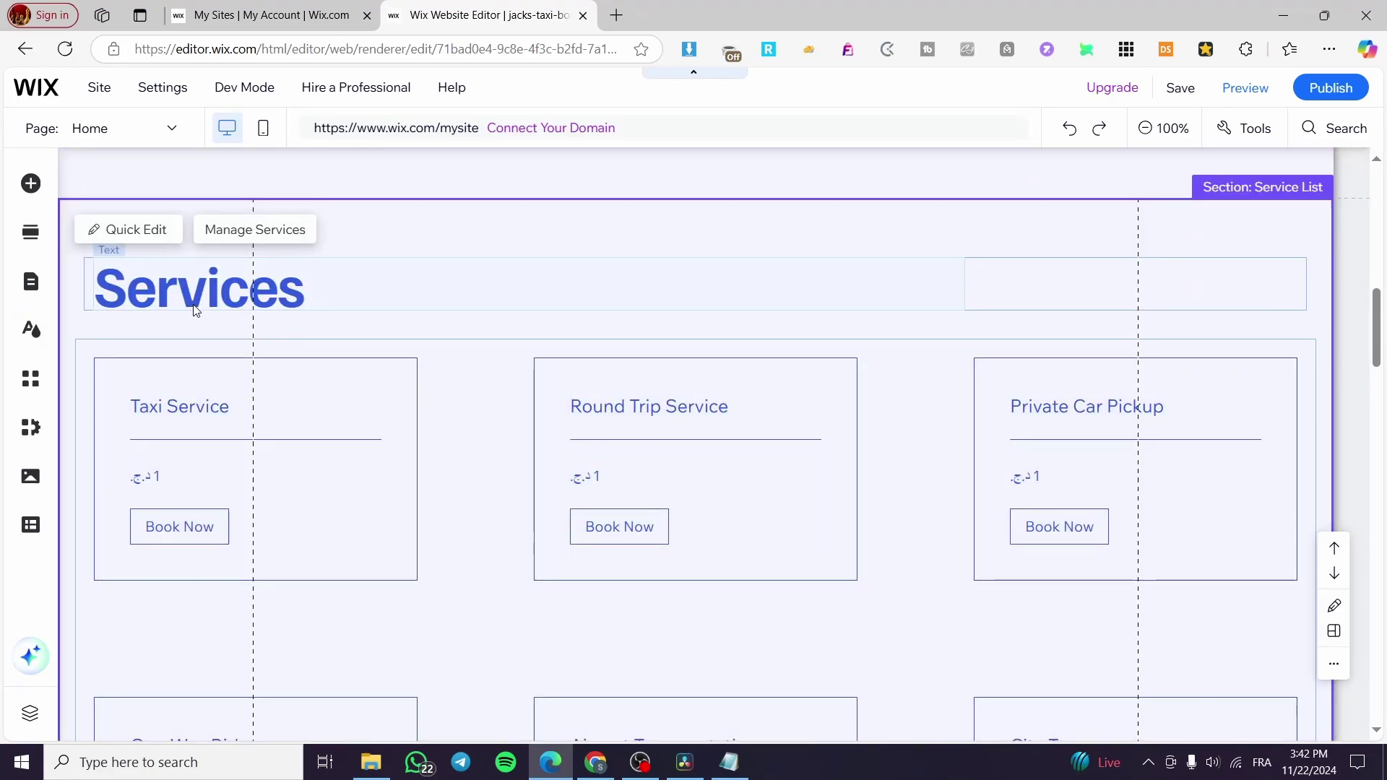
click(200, 302)
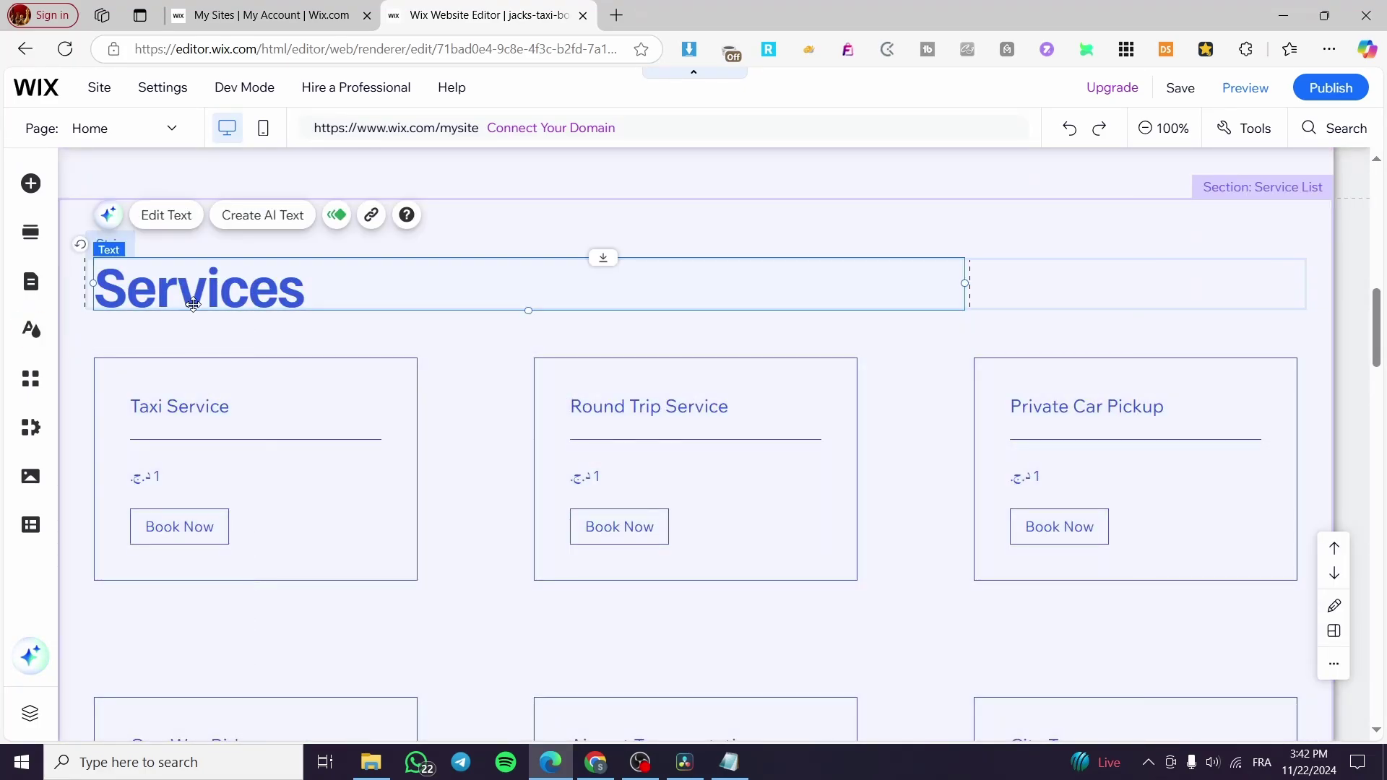
click(248, 403)
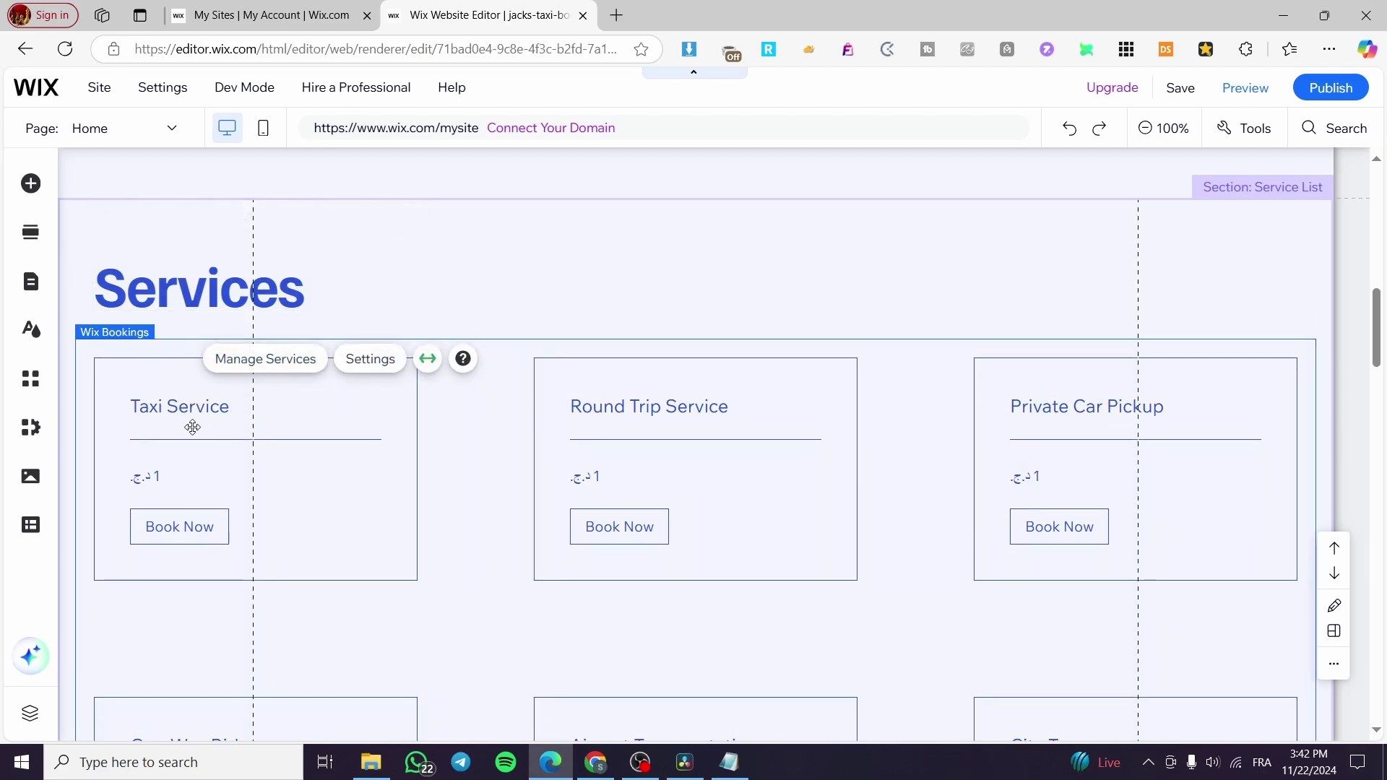
click(266, 359)
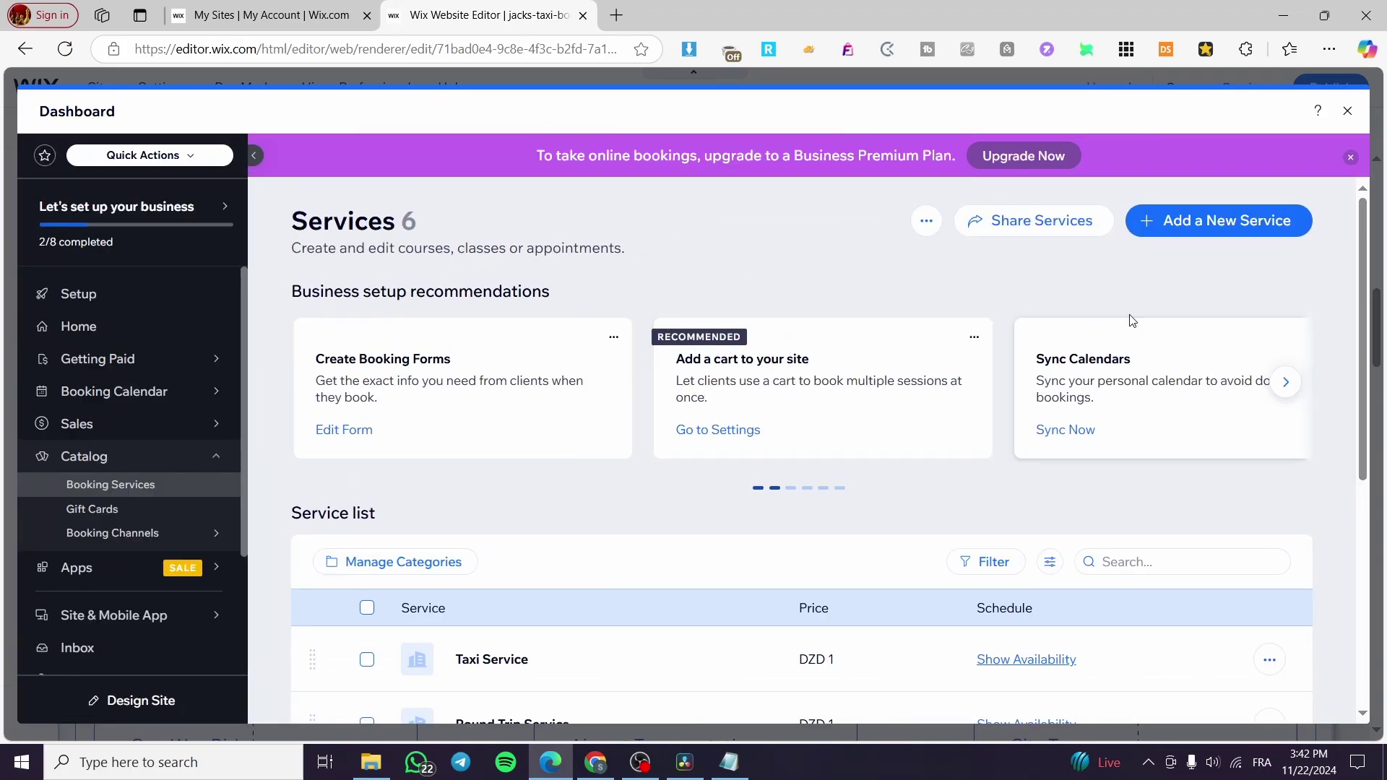
Edit Taxi Service and set its price per session amount to 100 DZD.
scroll(751, 426, down, 3)
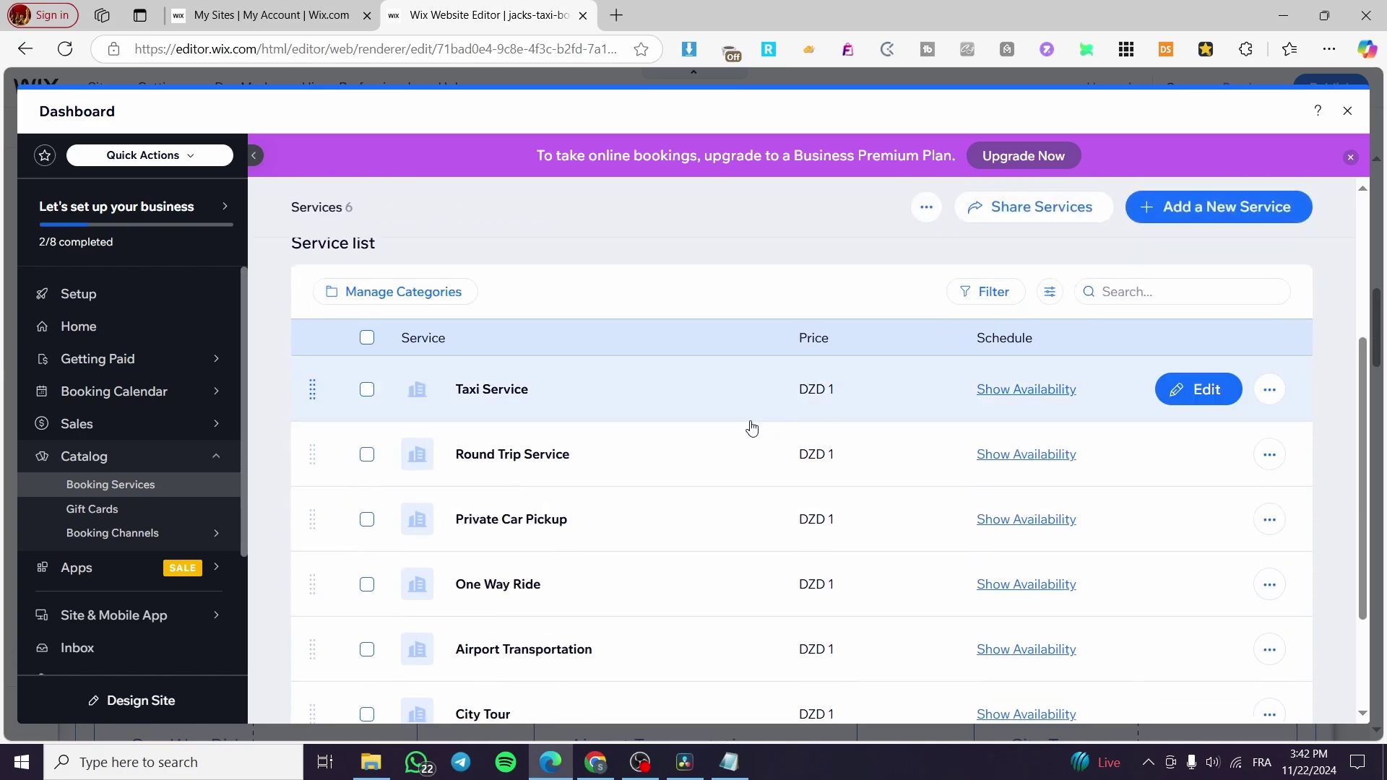
click(1183, 390)
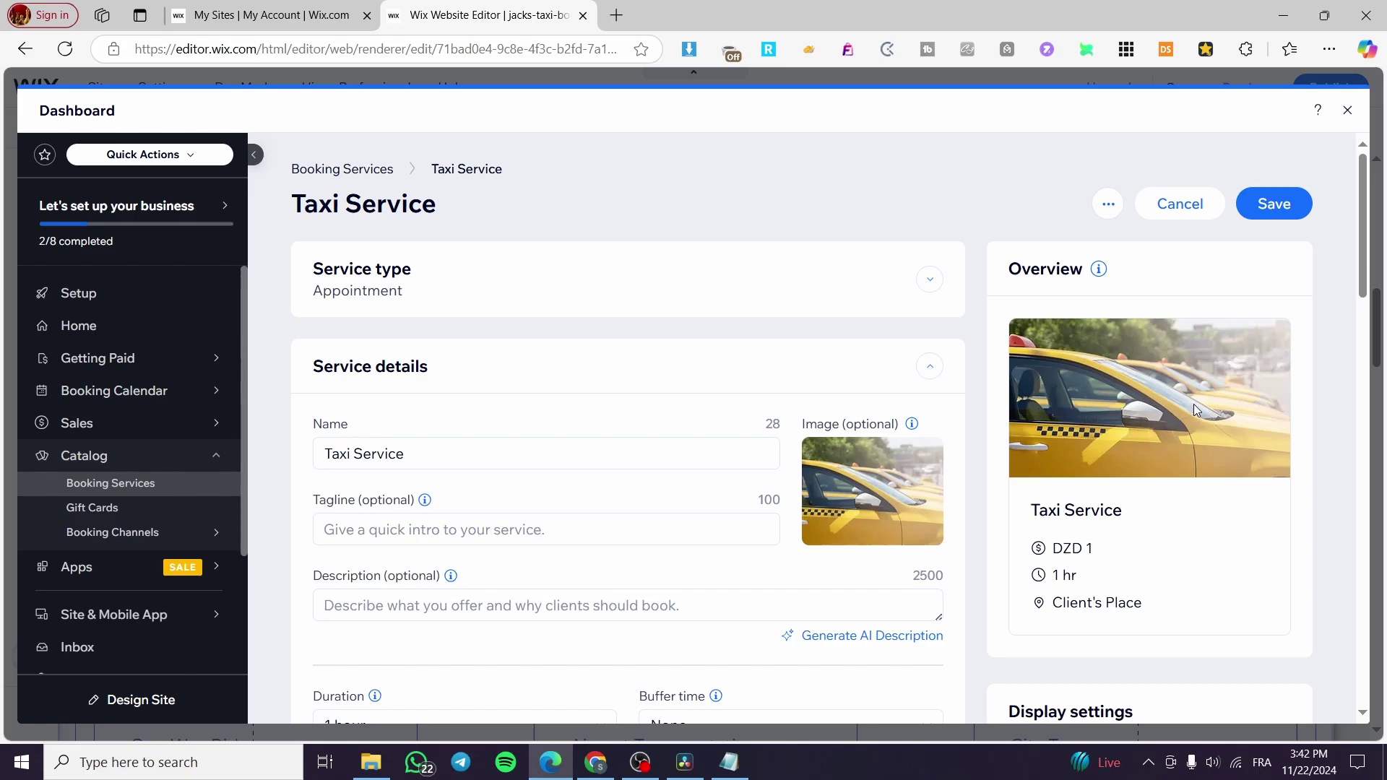
scroll(1187, 364, down, 3)
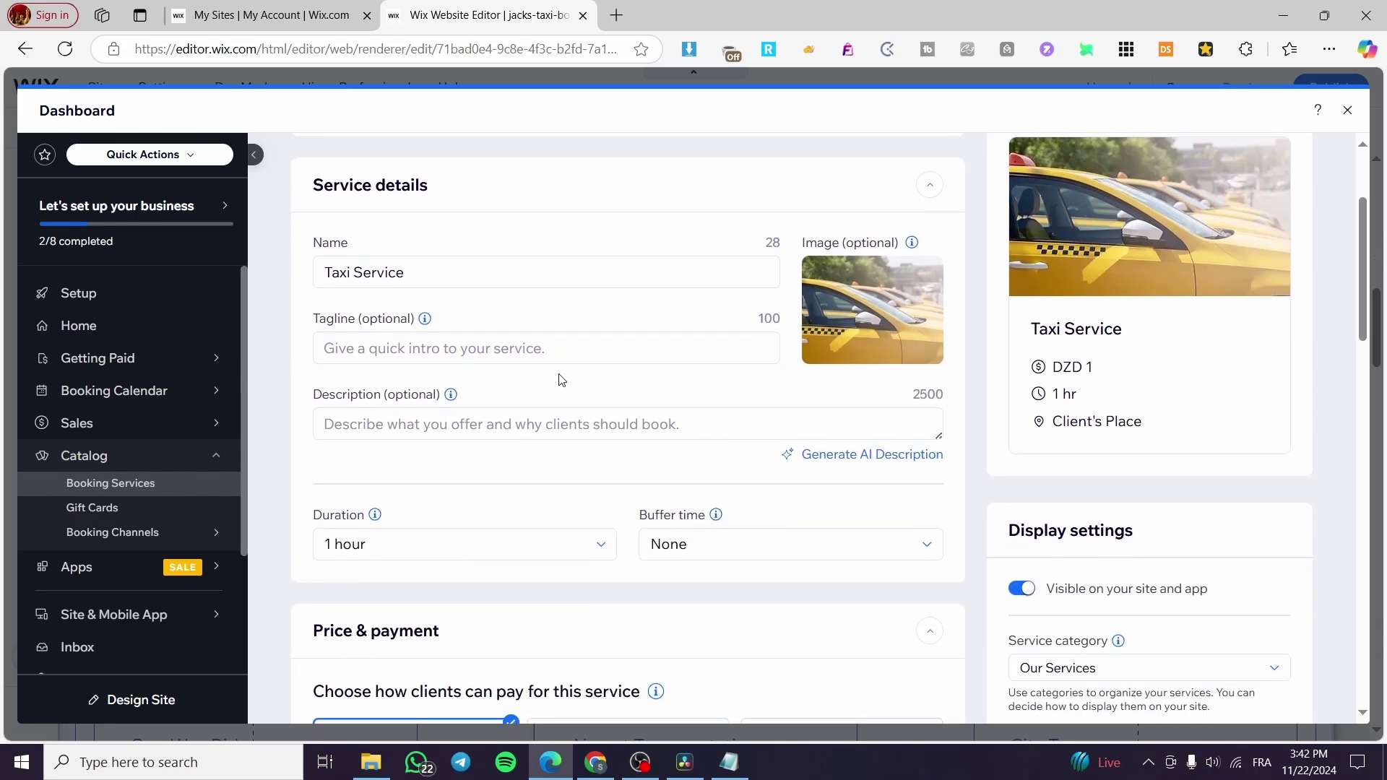
scroll(561, 379, down, 5)
click(652, 401)
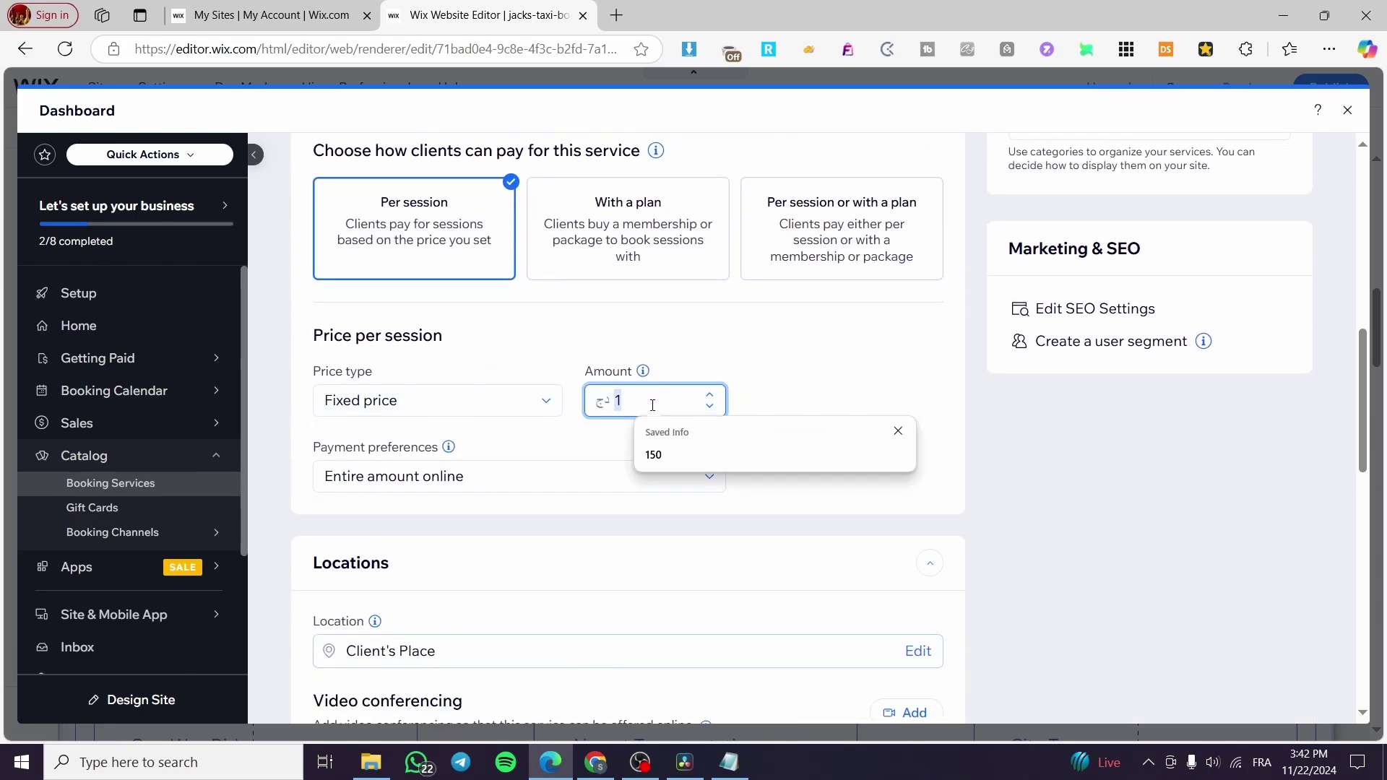
text(00)
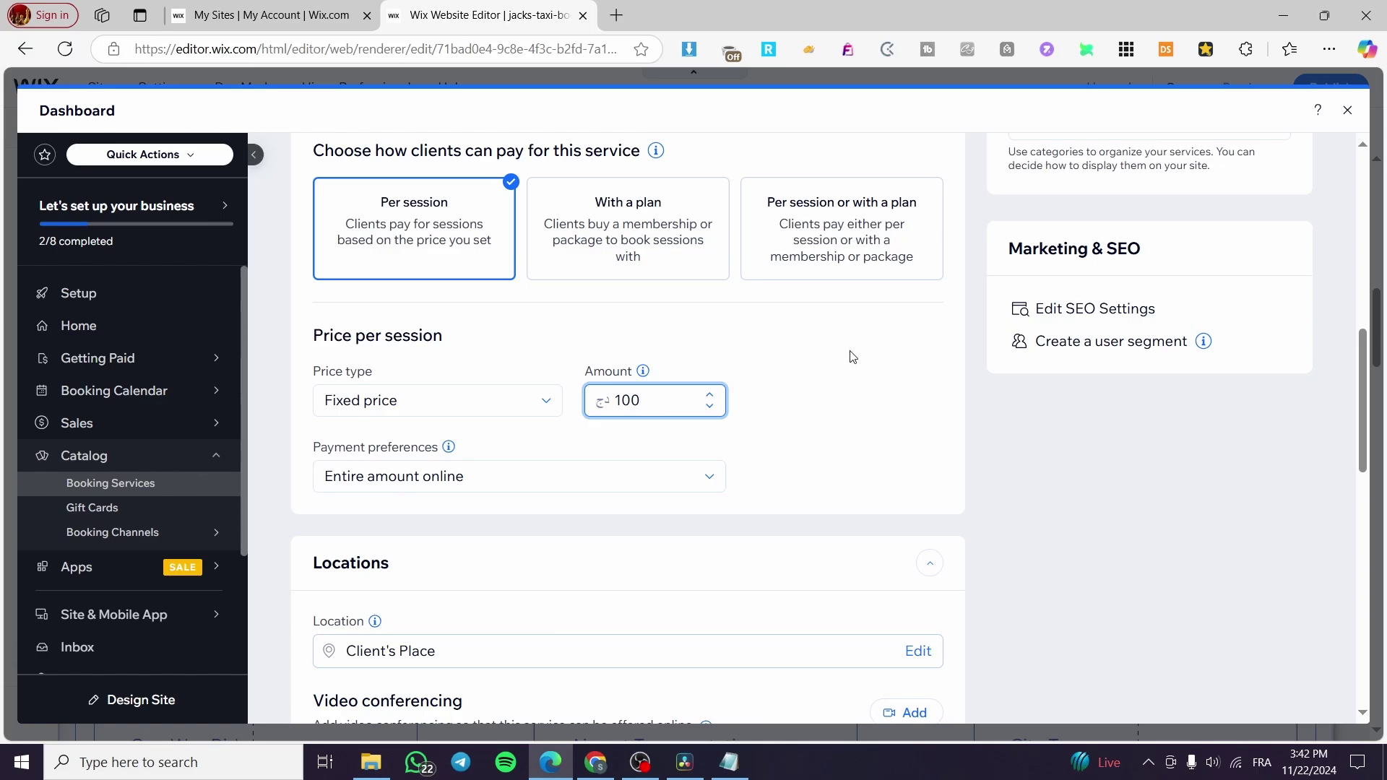
click(852, 356)
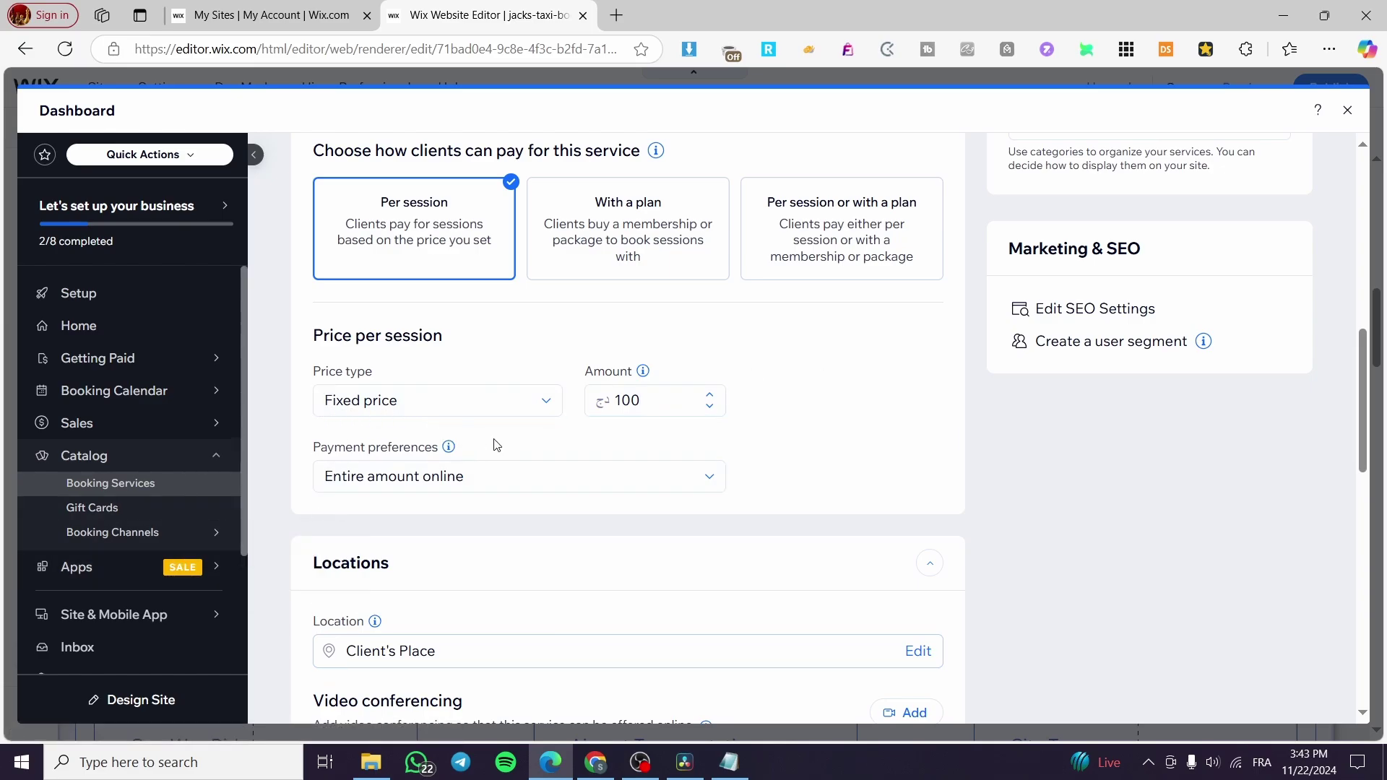
Change the Taxi Service duration to 30 minutes.
scroll(490, 445, down, 1)
scroll(491, 445, down, 5)
scroll(486, 443, up, 10)
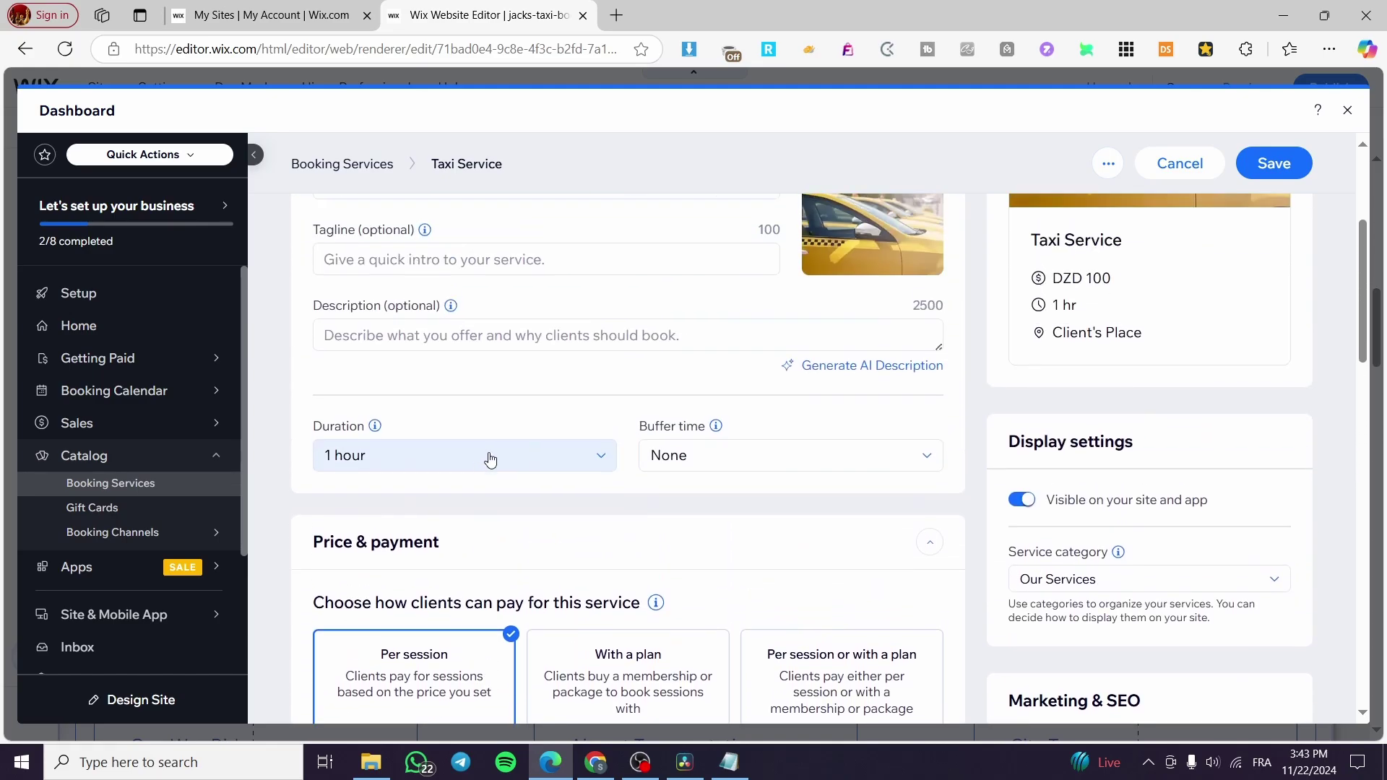
scroll(1043, 376, up, 1)
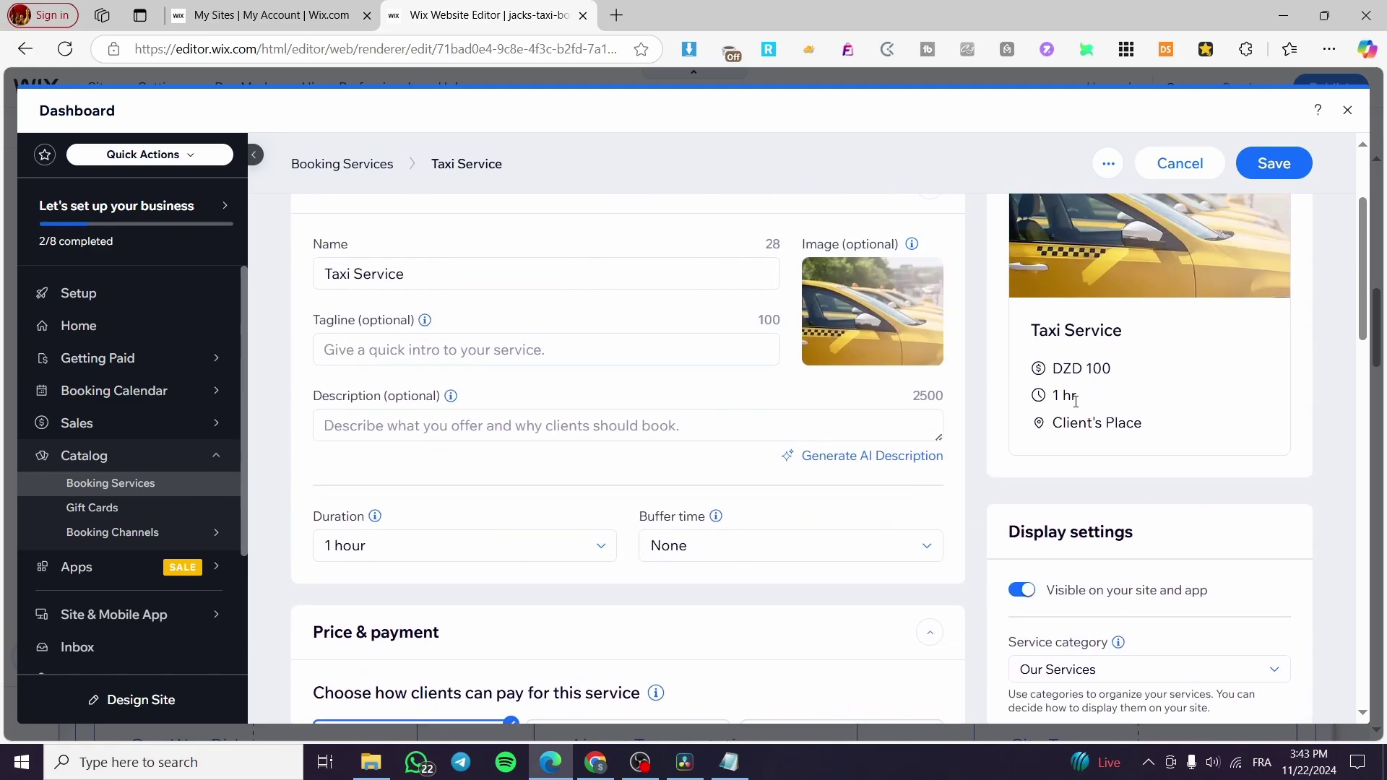
click(356, 548)
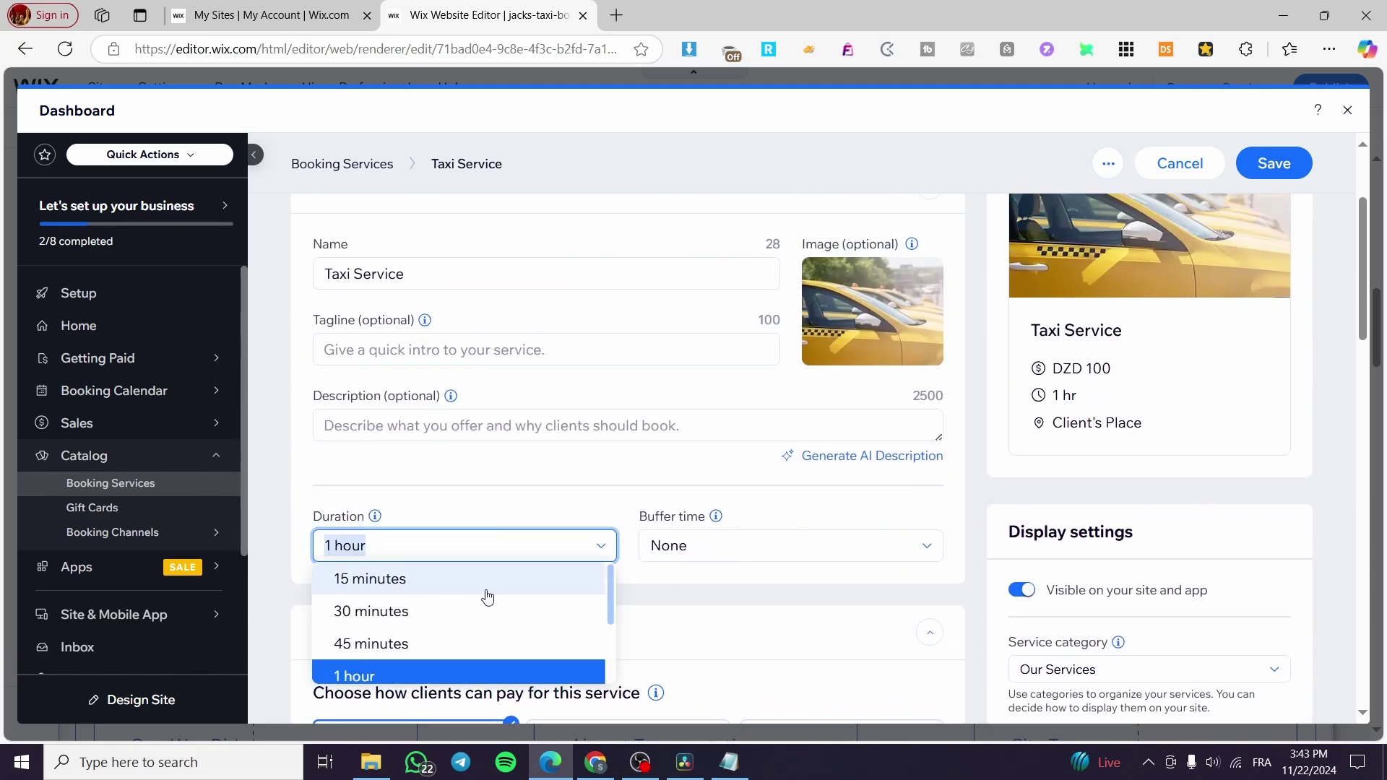
scroll(484, 623, up, 1)
scroll(484, 623, down, 2)
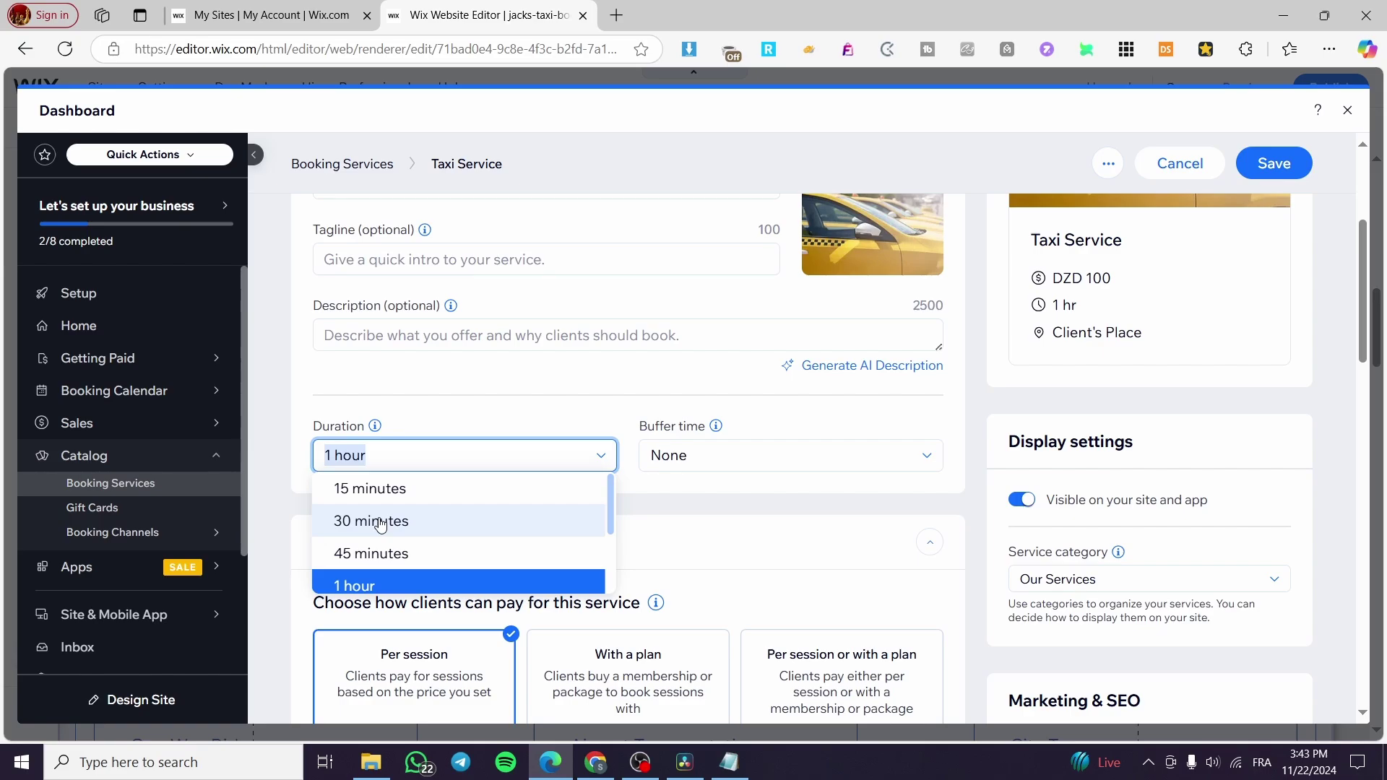
click(378, 453)
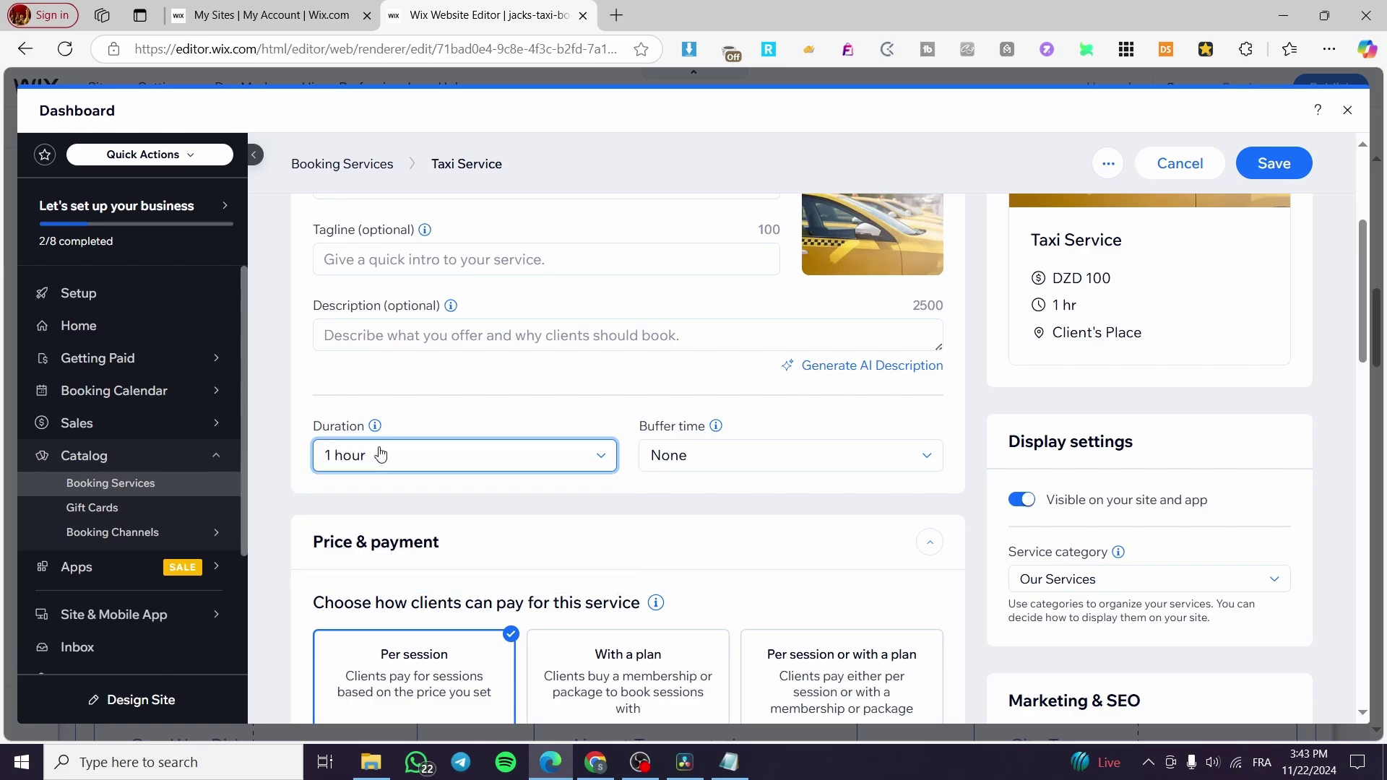
click(371, 454)
right_click(371, 489)
click(337, 466)
click(364, 453)
click(426, 491)
click(381, 470)
click(403, 520)
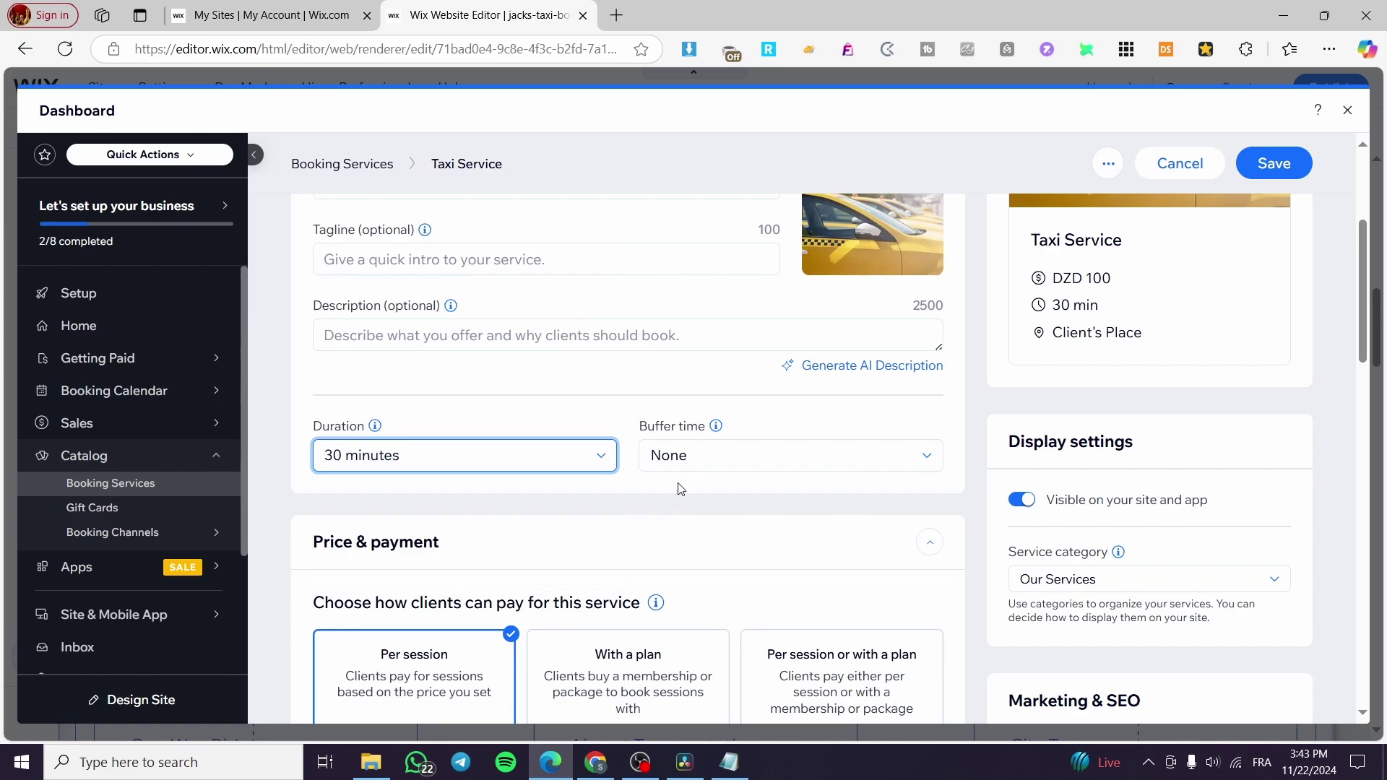
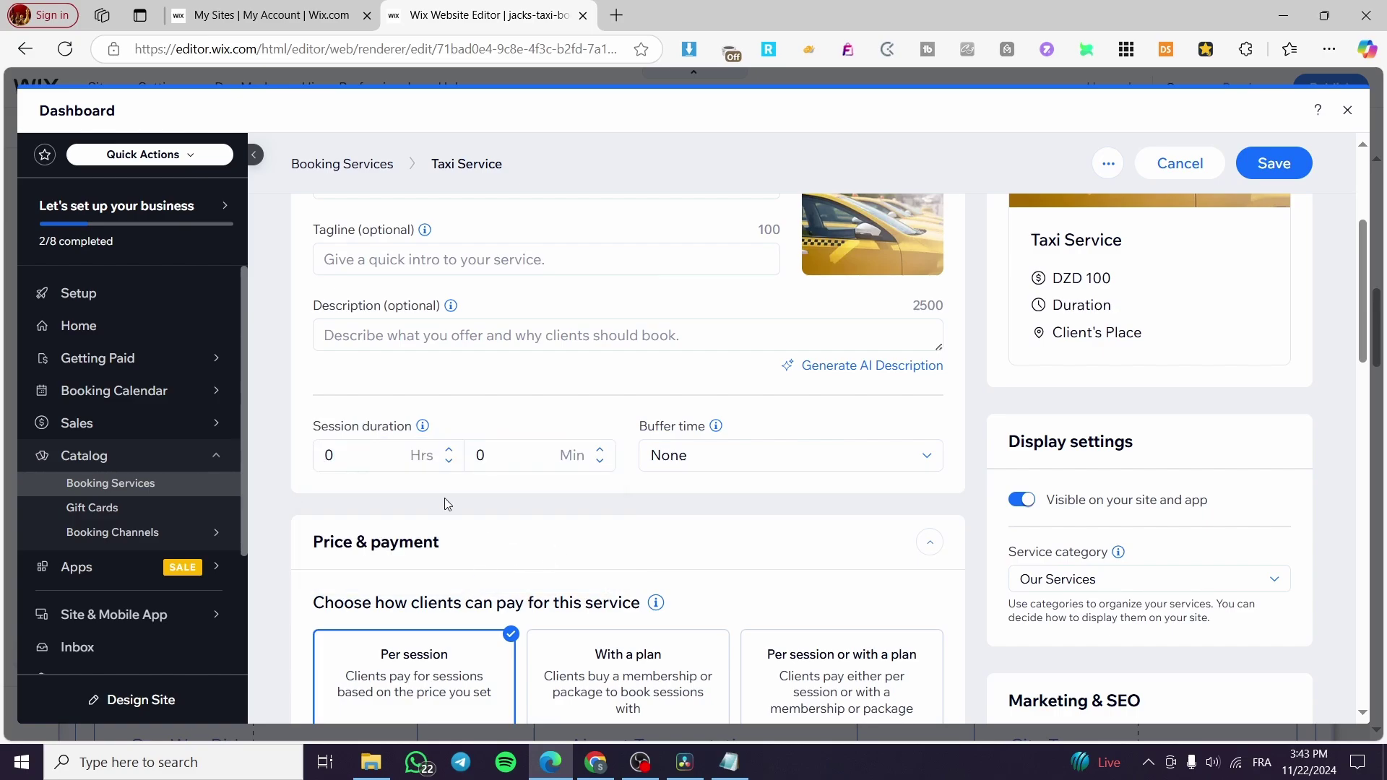
Set a custom 10-minute session duration with buffer time left at None.
click(372, 448)
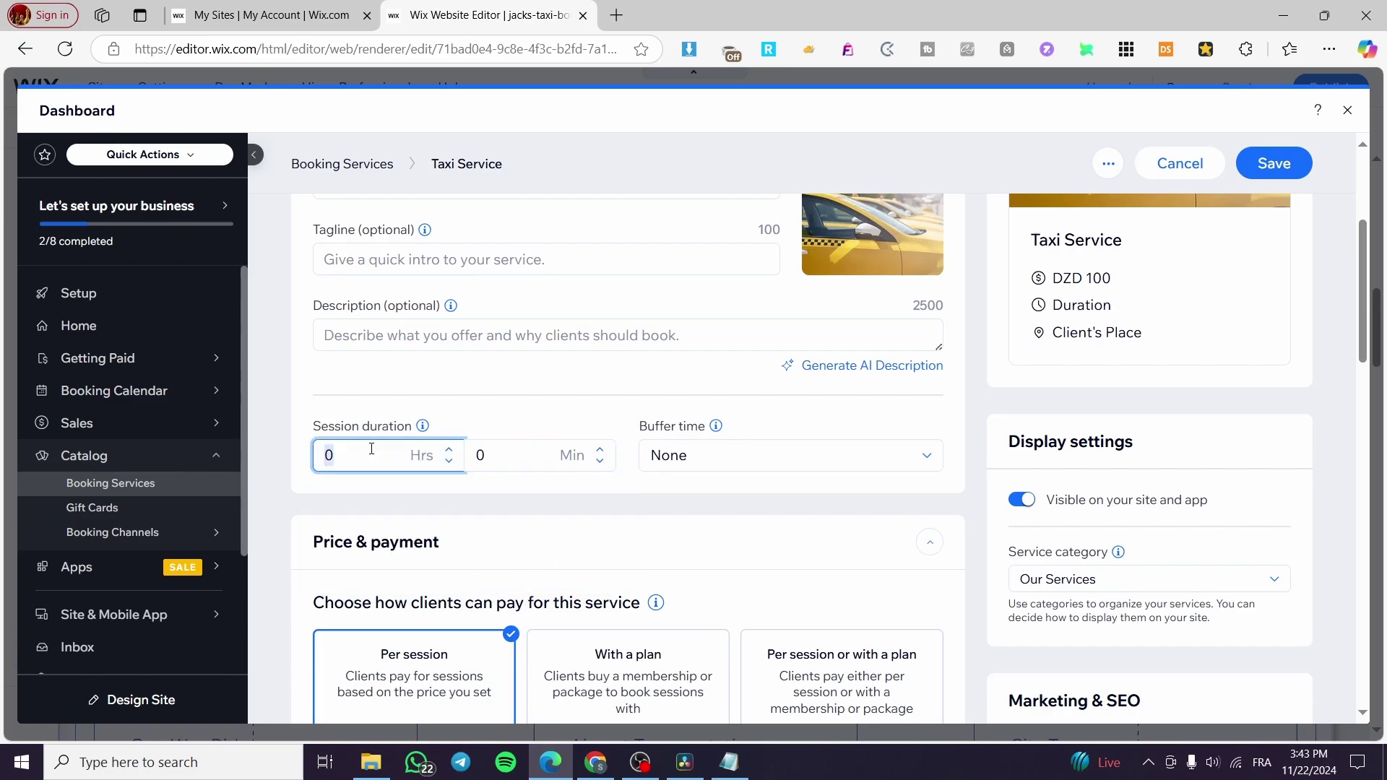
click(527, 462)
text(10)
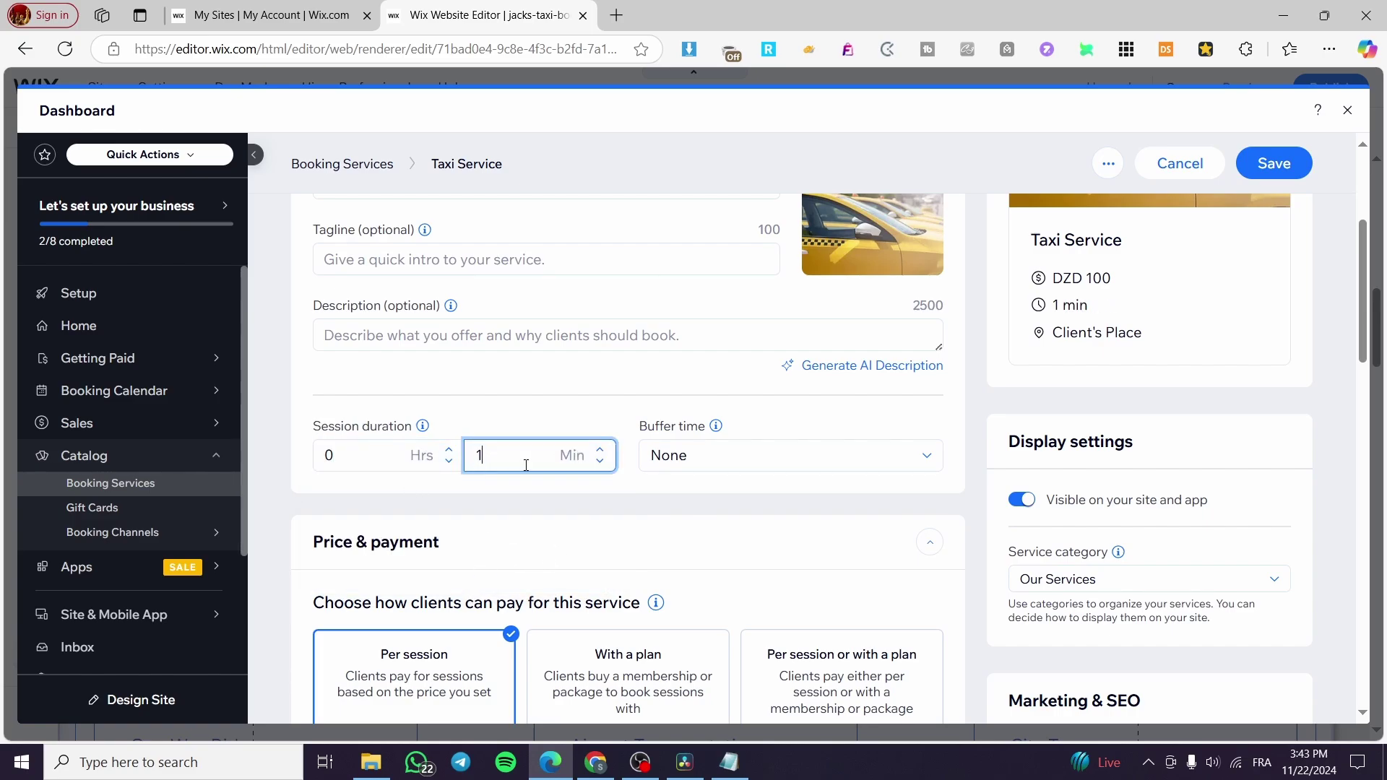
click(835, 462)
click(835, 462)
Expand the Service type options to review them, then collapse them again.
scroll(506, 405, up, 3)
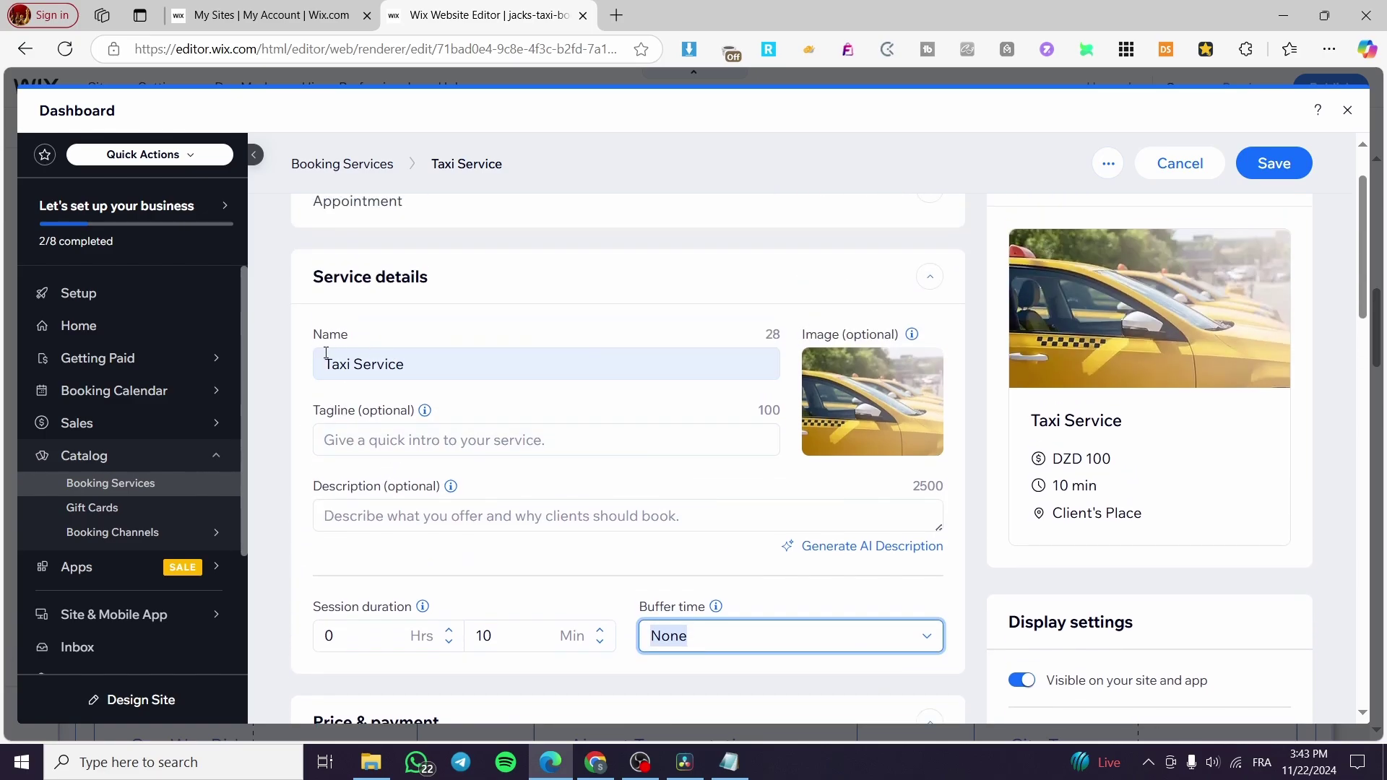
mouse_move(422, 485)
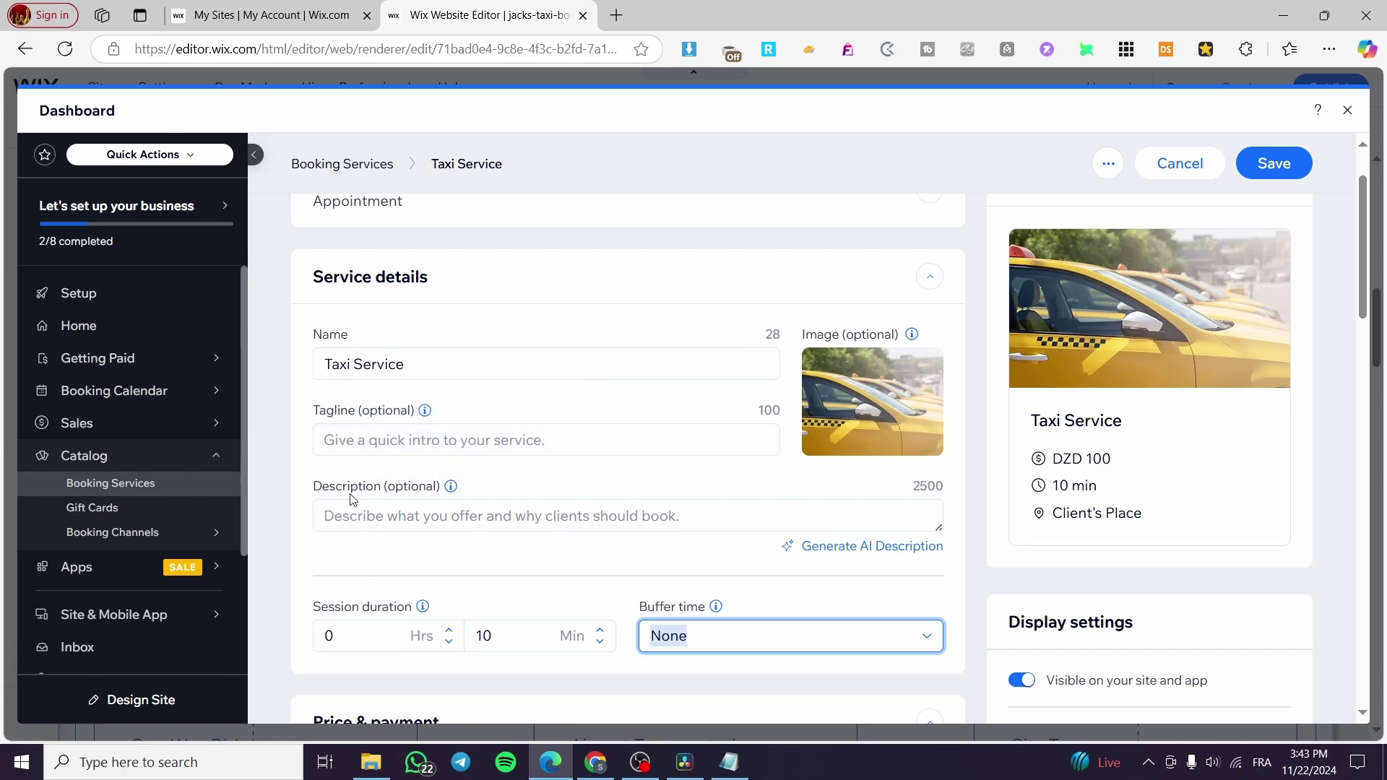
scroll(607, 502, up, 2)
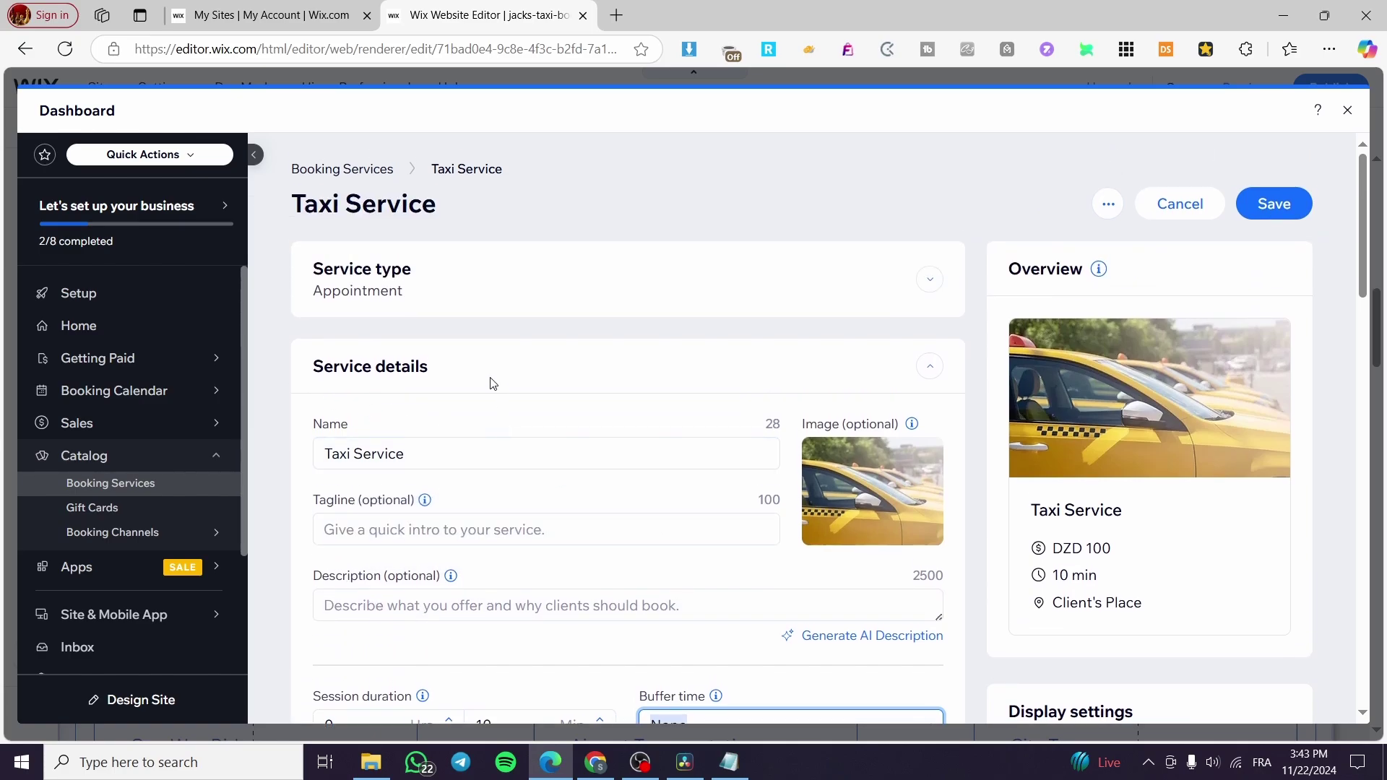
click(912, 312)
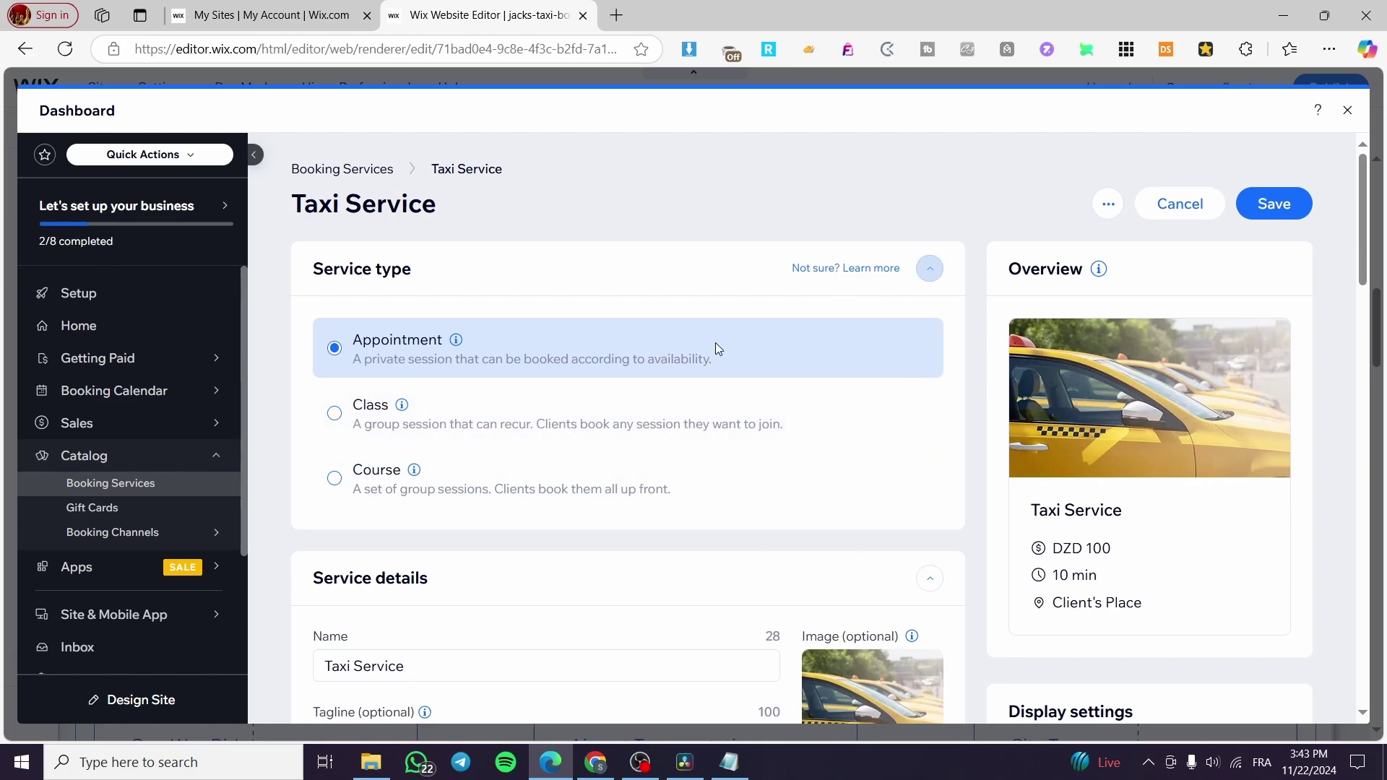
click(929, 269)
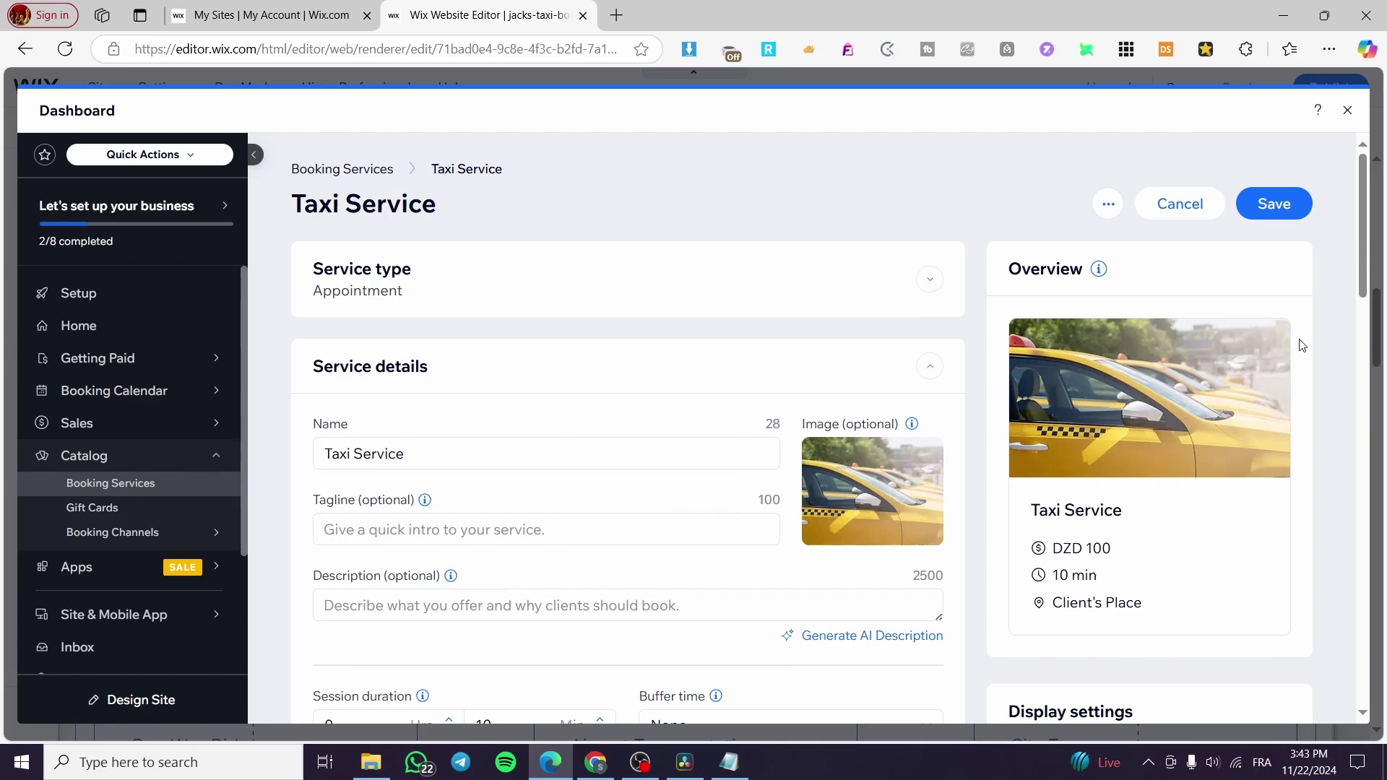
scroll(458, 402, down, 10)
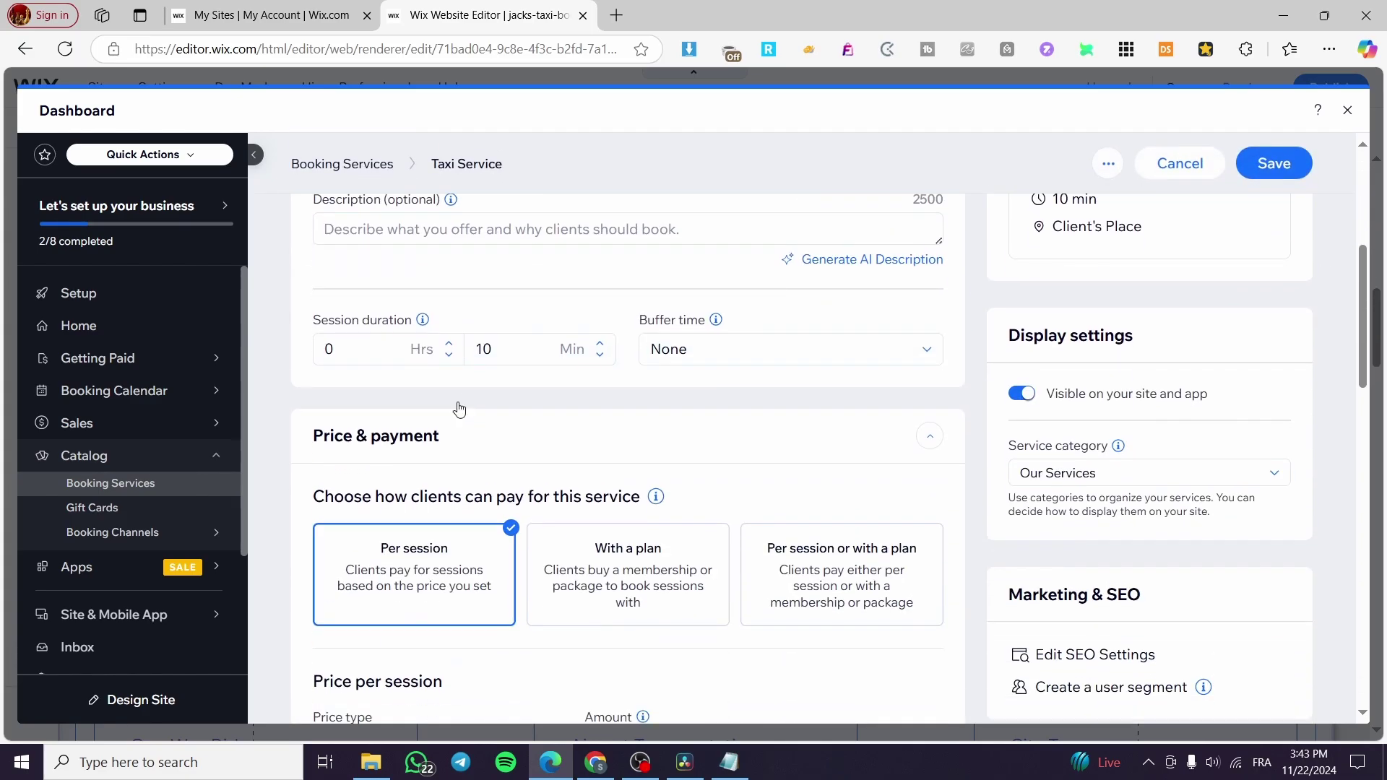
scroll(463, 447, up, 4)
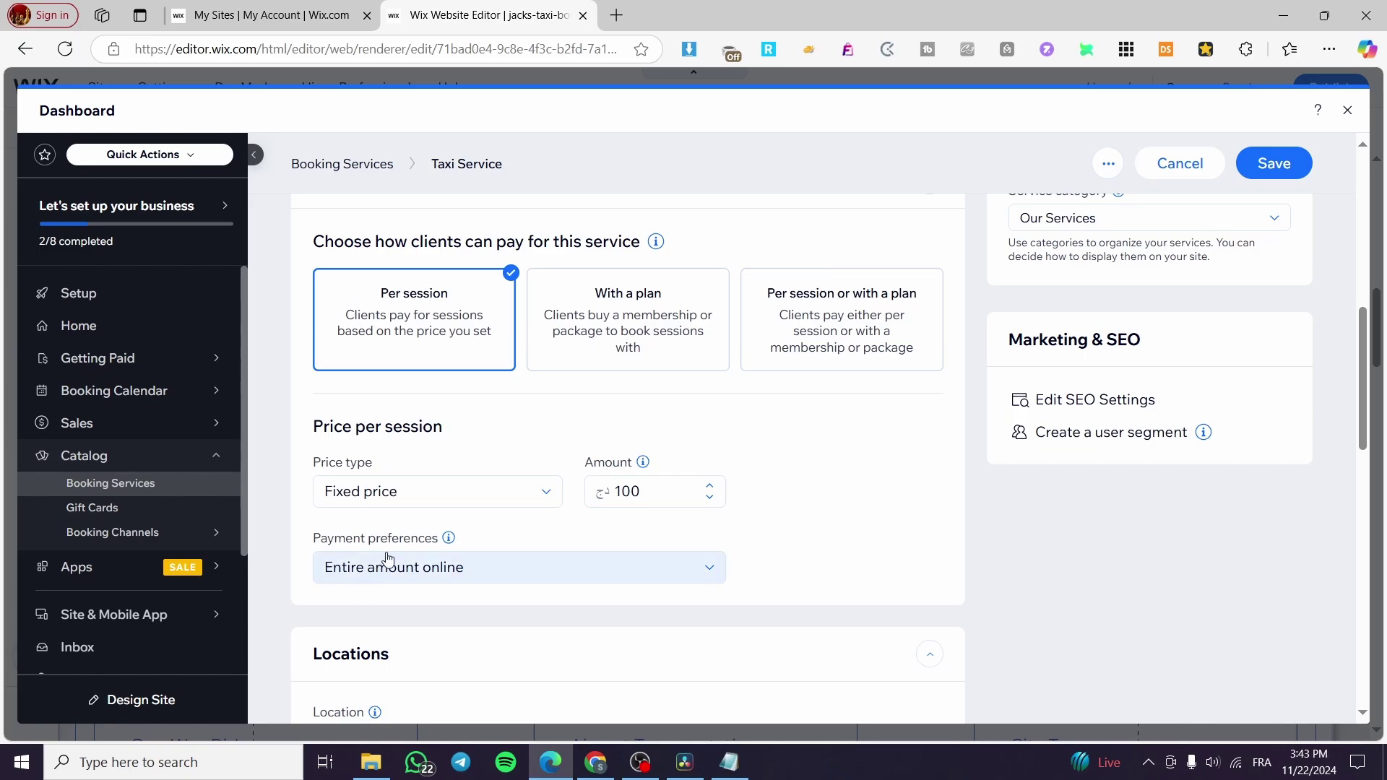
click(393, 565)
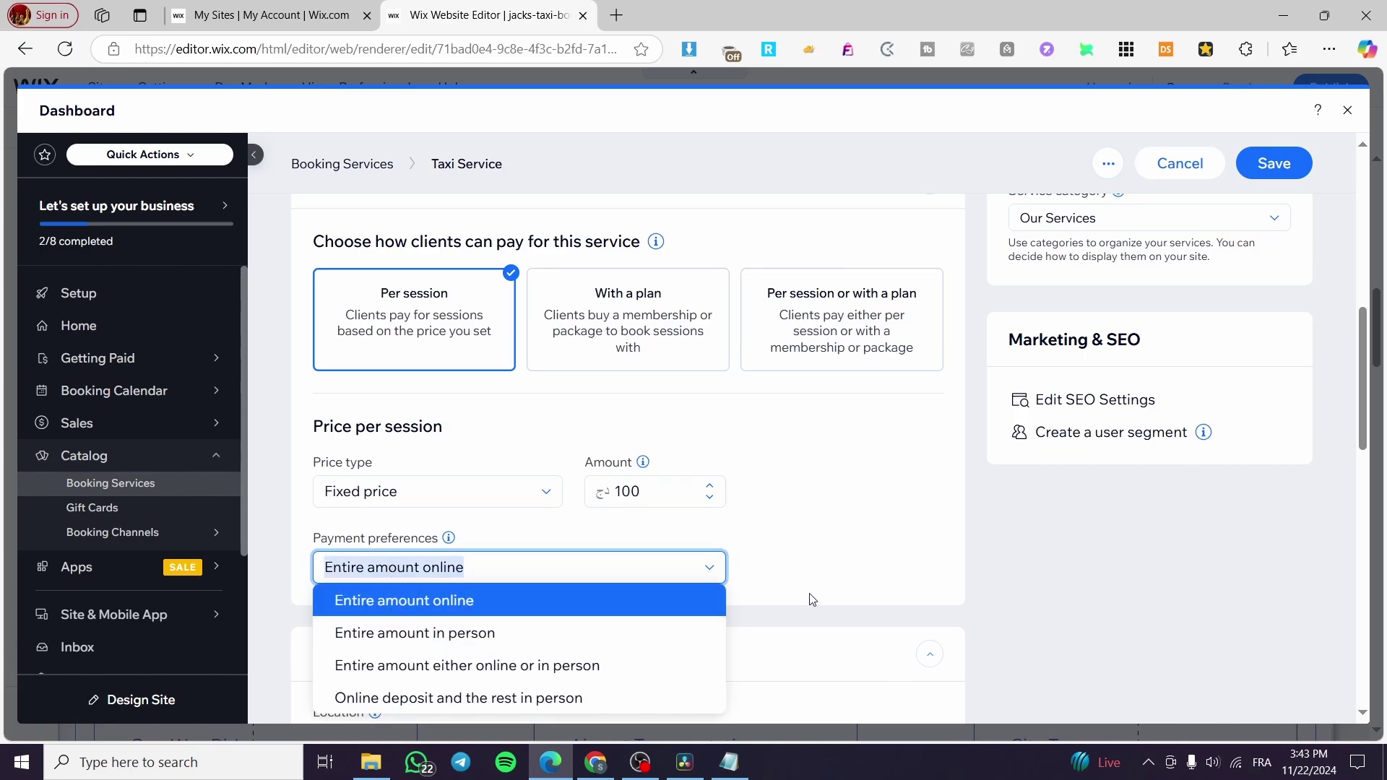
click(846, 520)
scroll(876, 504, down, 7)
scroll(569, 335, up, 3)
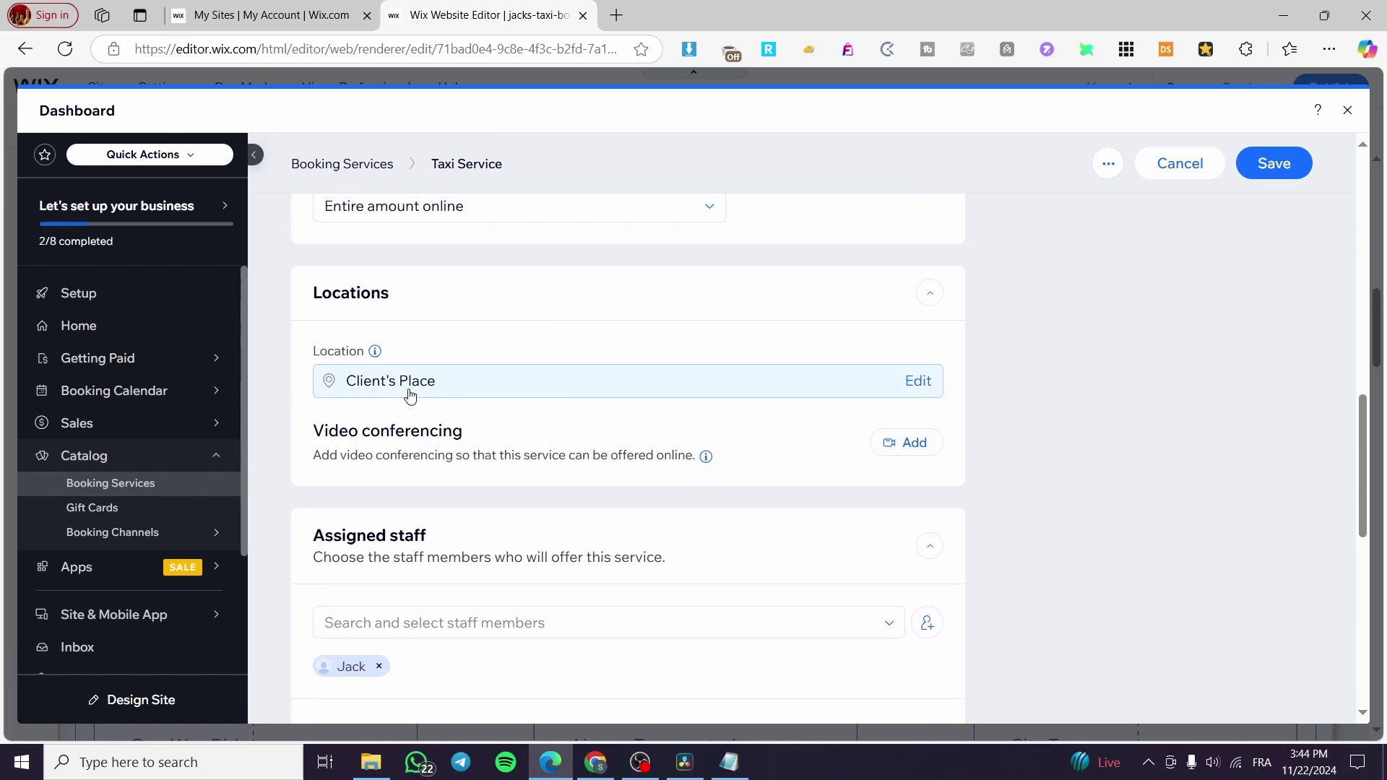
Try adding video conferencing to the service and dismiss the save prompt.
click(913, 441)
click(900, 372)
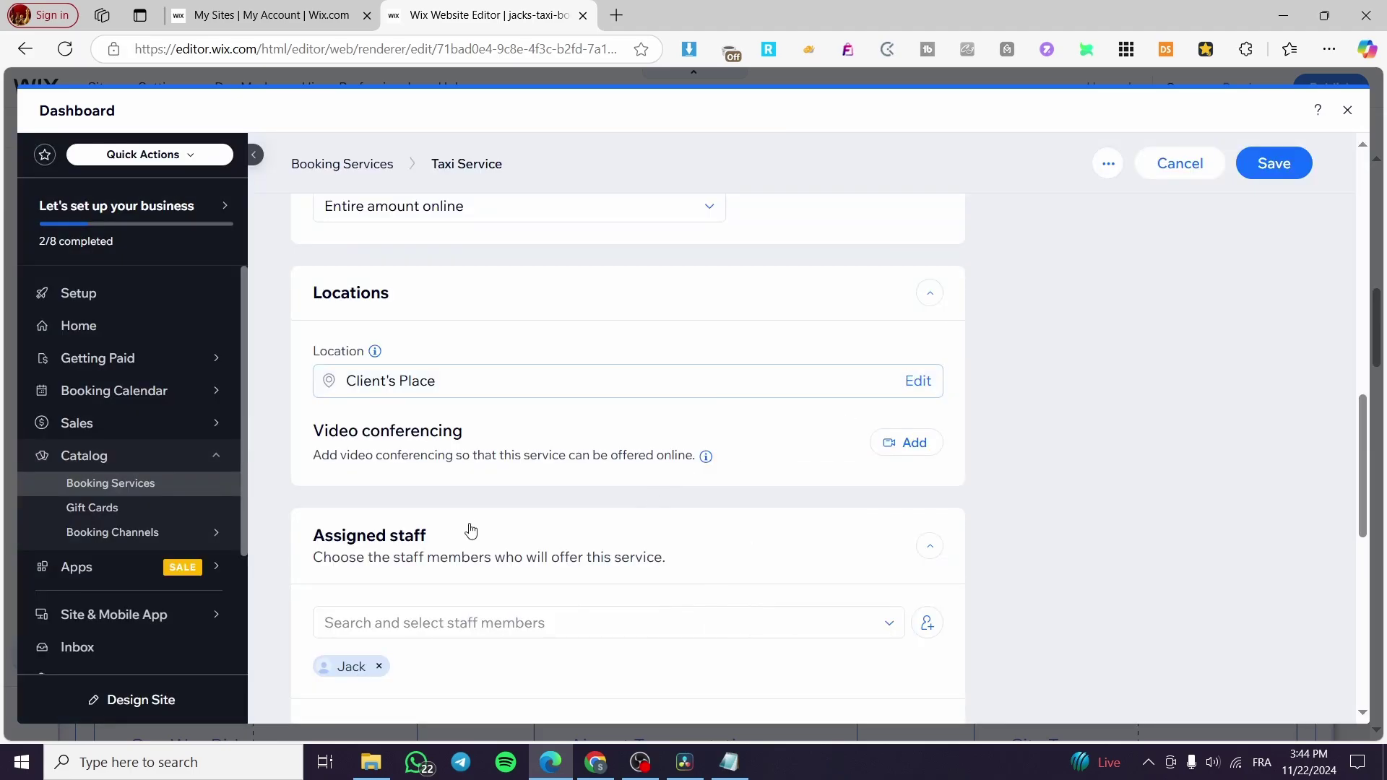
scroll(293, 499, down, 2)
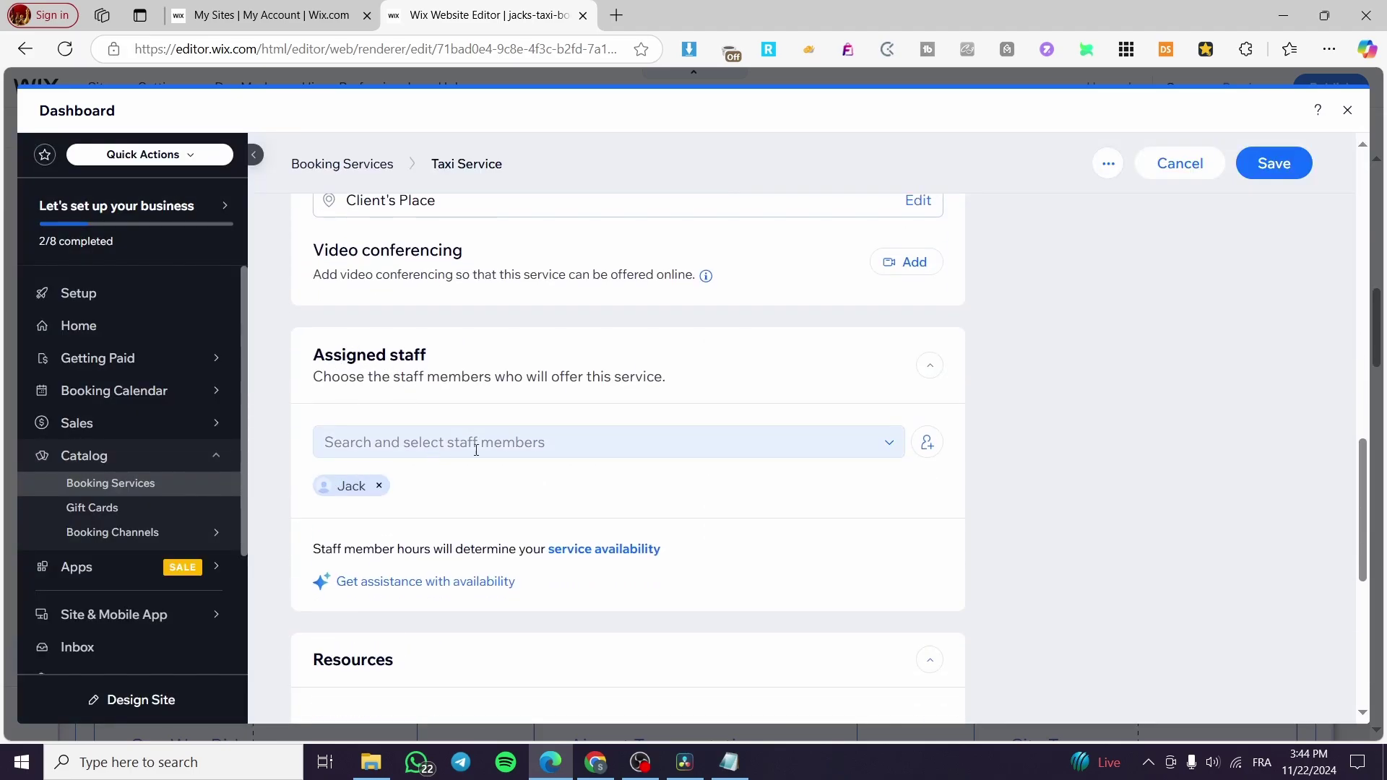
Assign all three staff members to the Taxi Service.
click(876, 447)
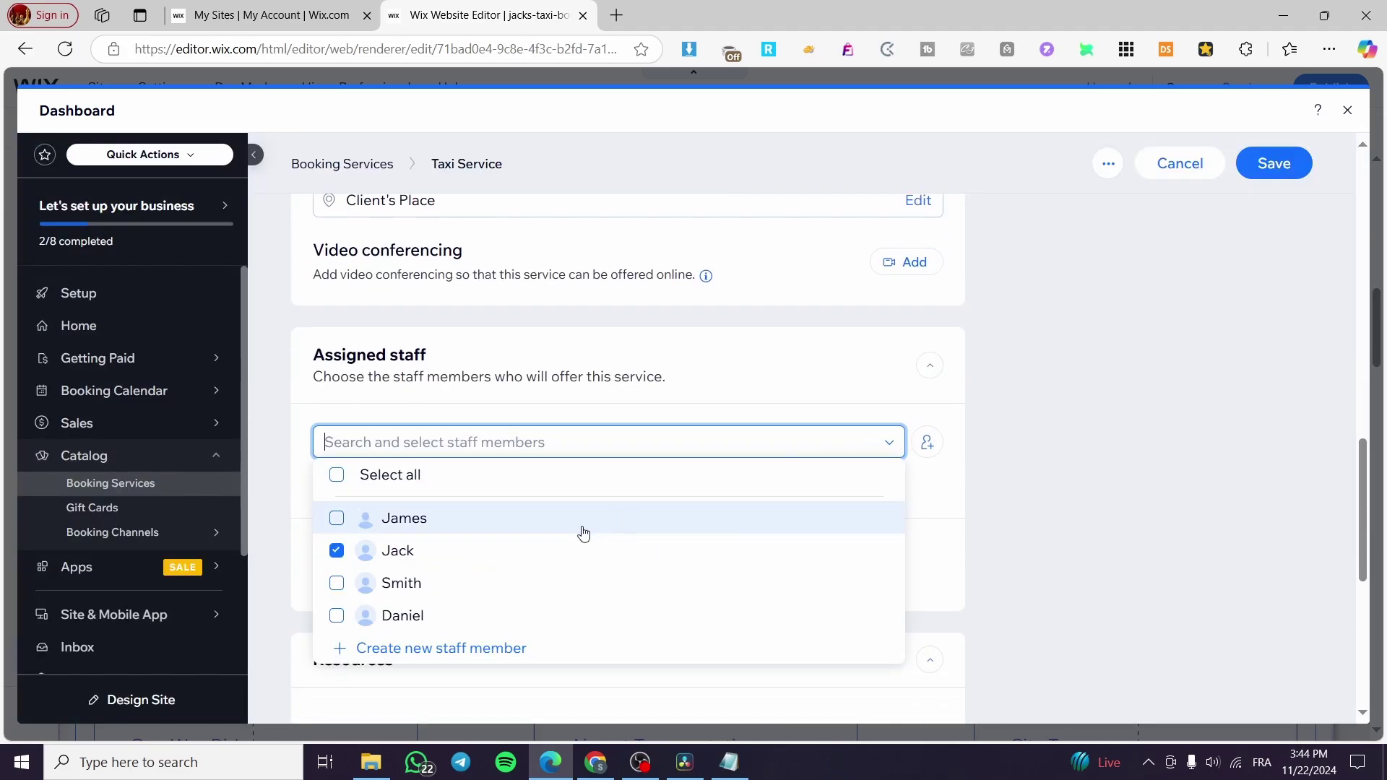
click(337, 518)
click(337, 582)
click(335, 615)
click(923, 537)
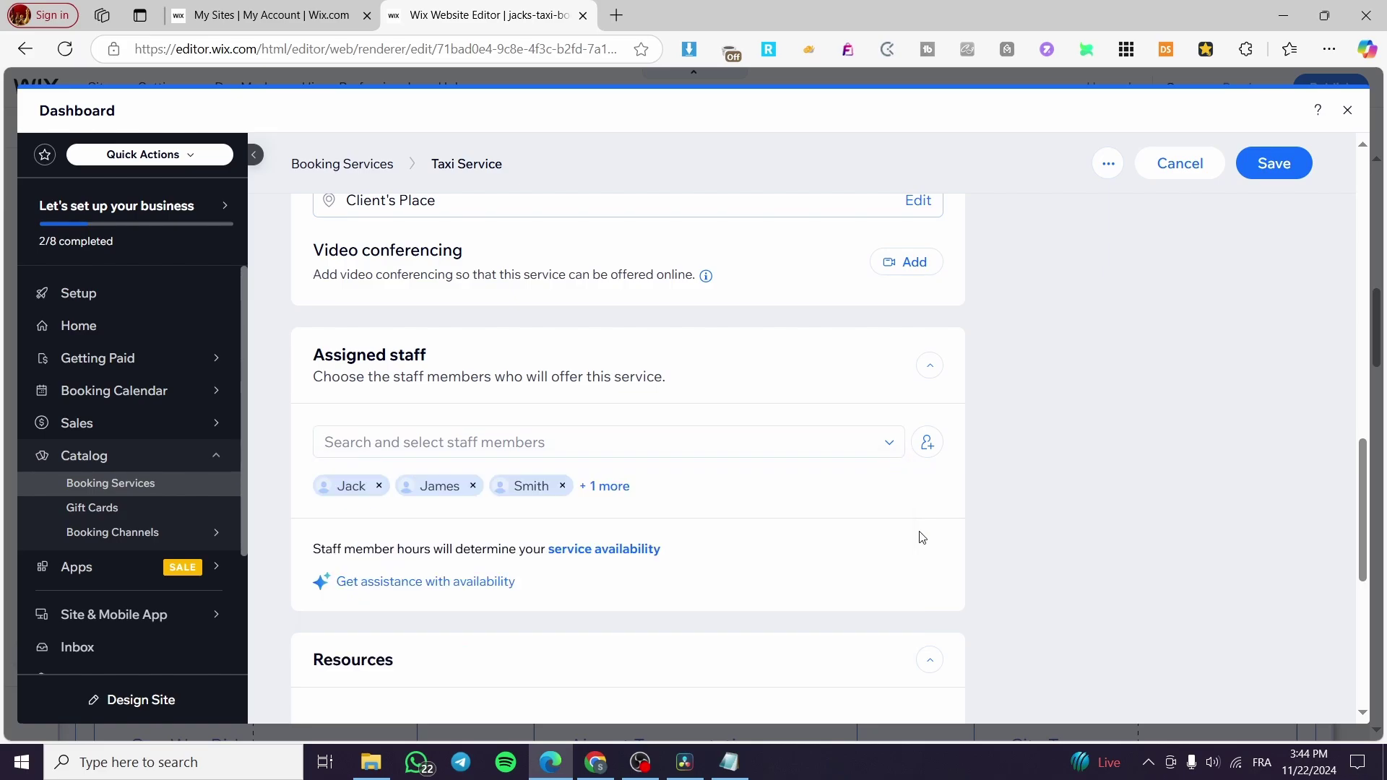
Expand the Images and Booking preferences sections and review their options.
scroll(502, 556, down, 3)
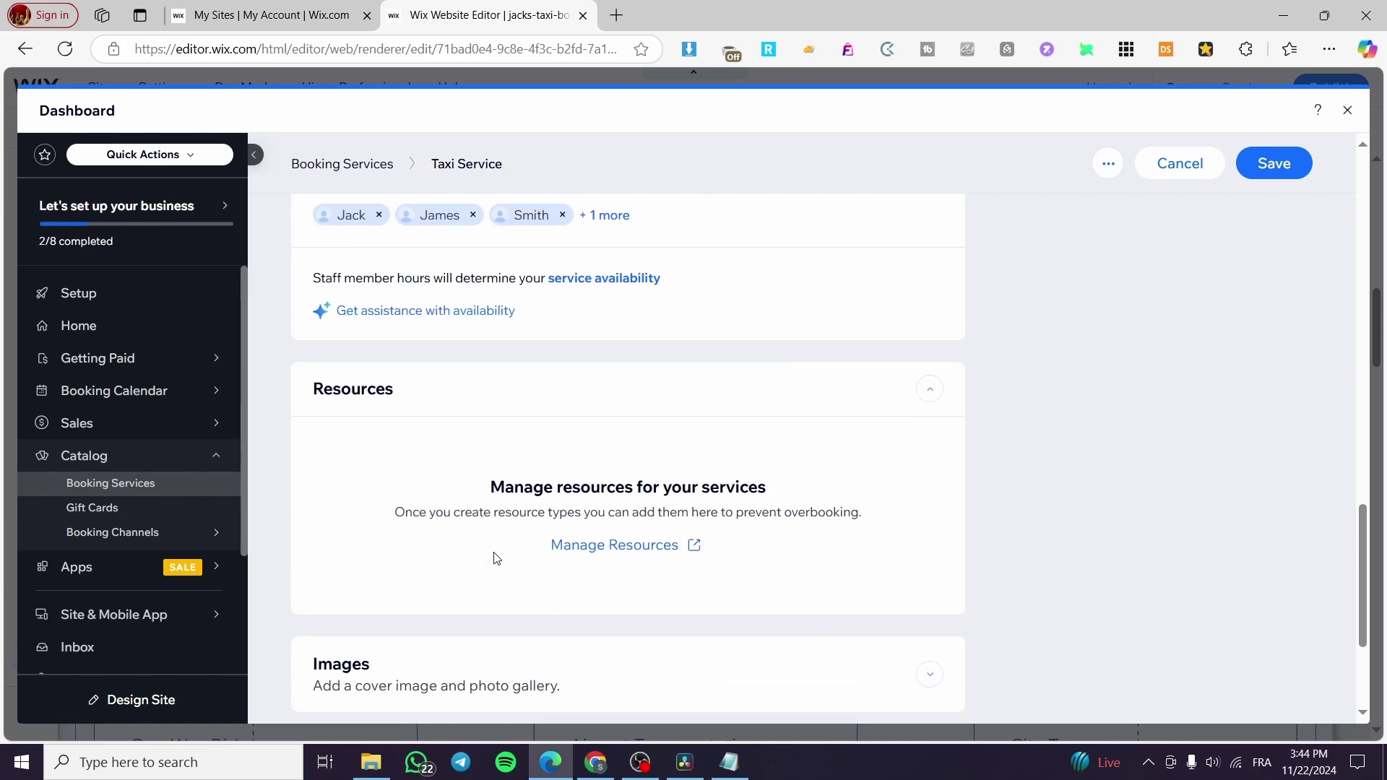
scroll(834, 553, down, 2)
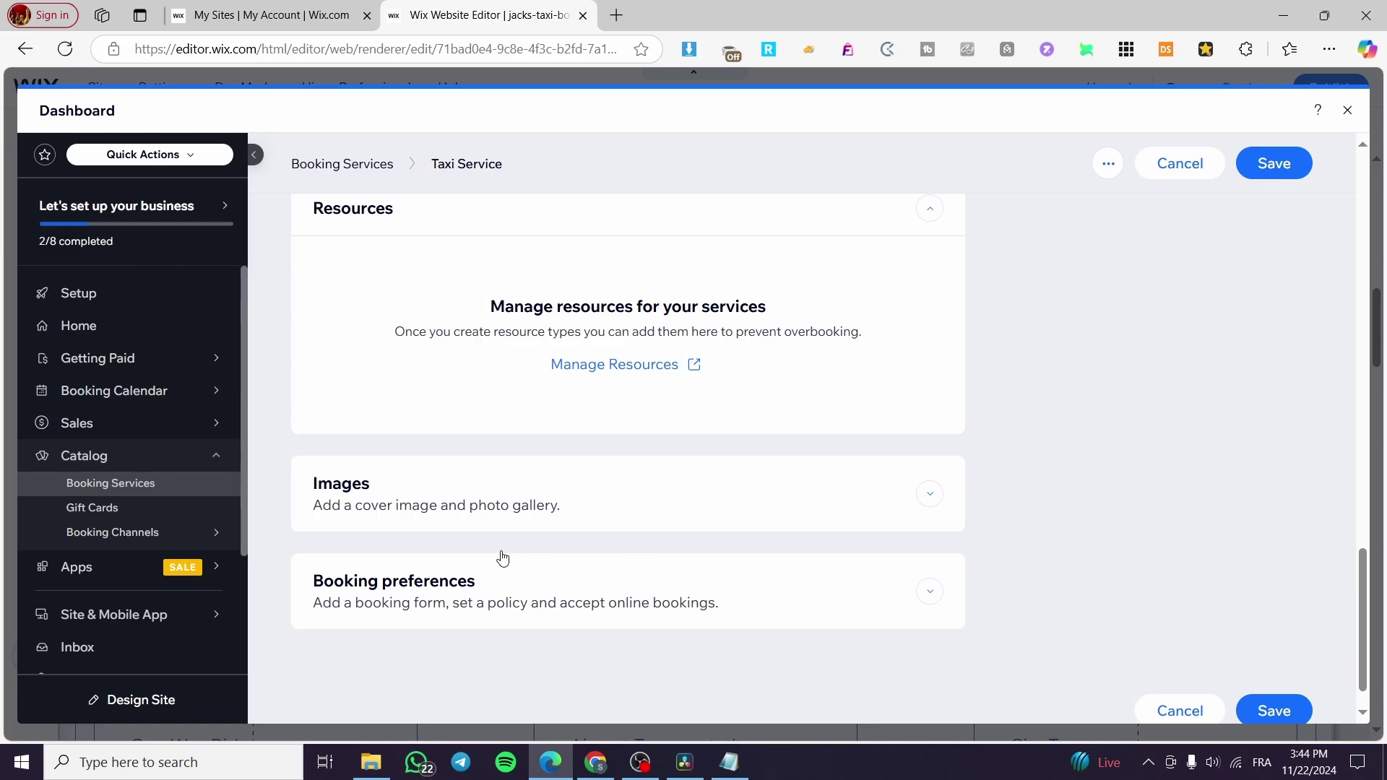
click(930, 493)
scroll(937, 494, down, 2)
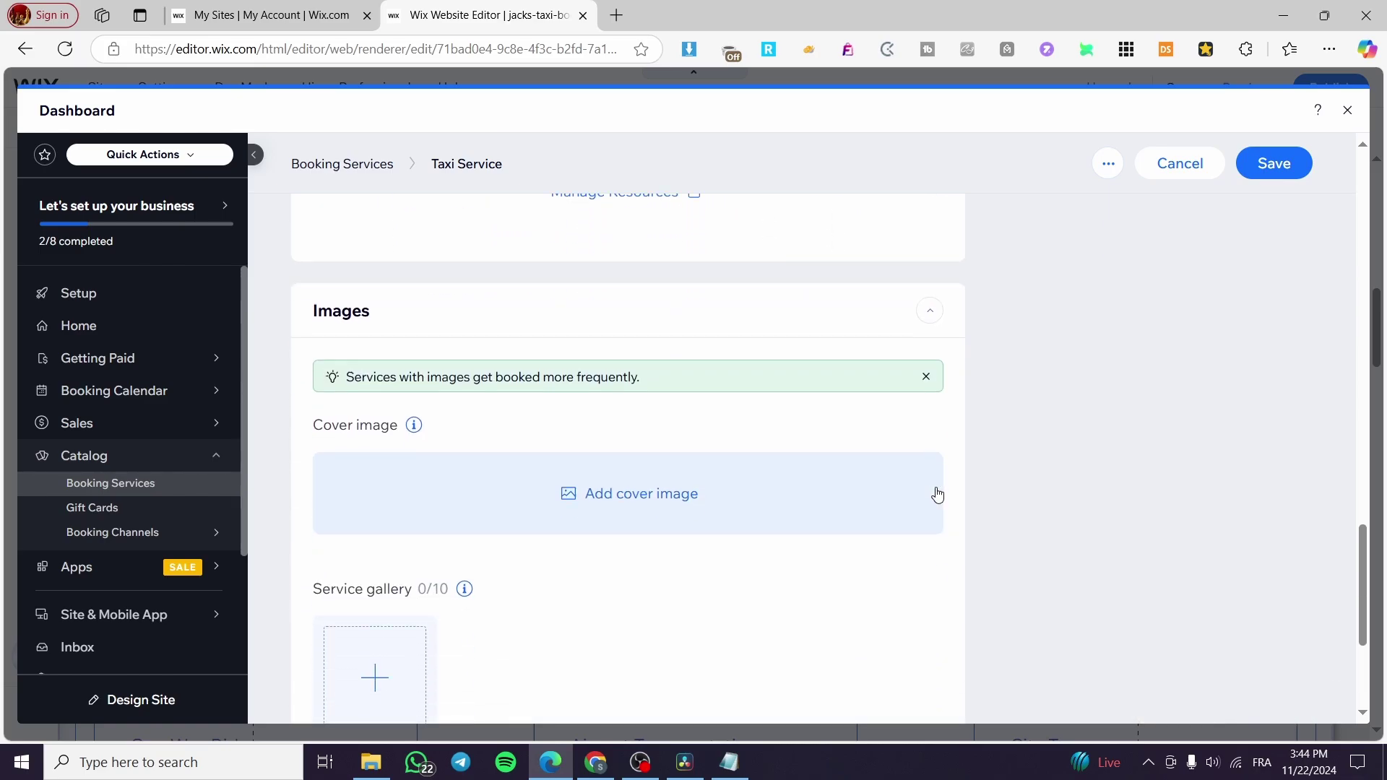
scroll(554, 522, down, 3)
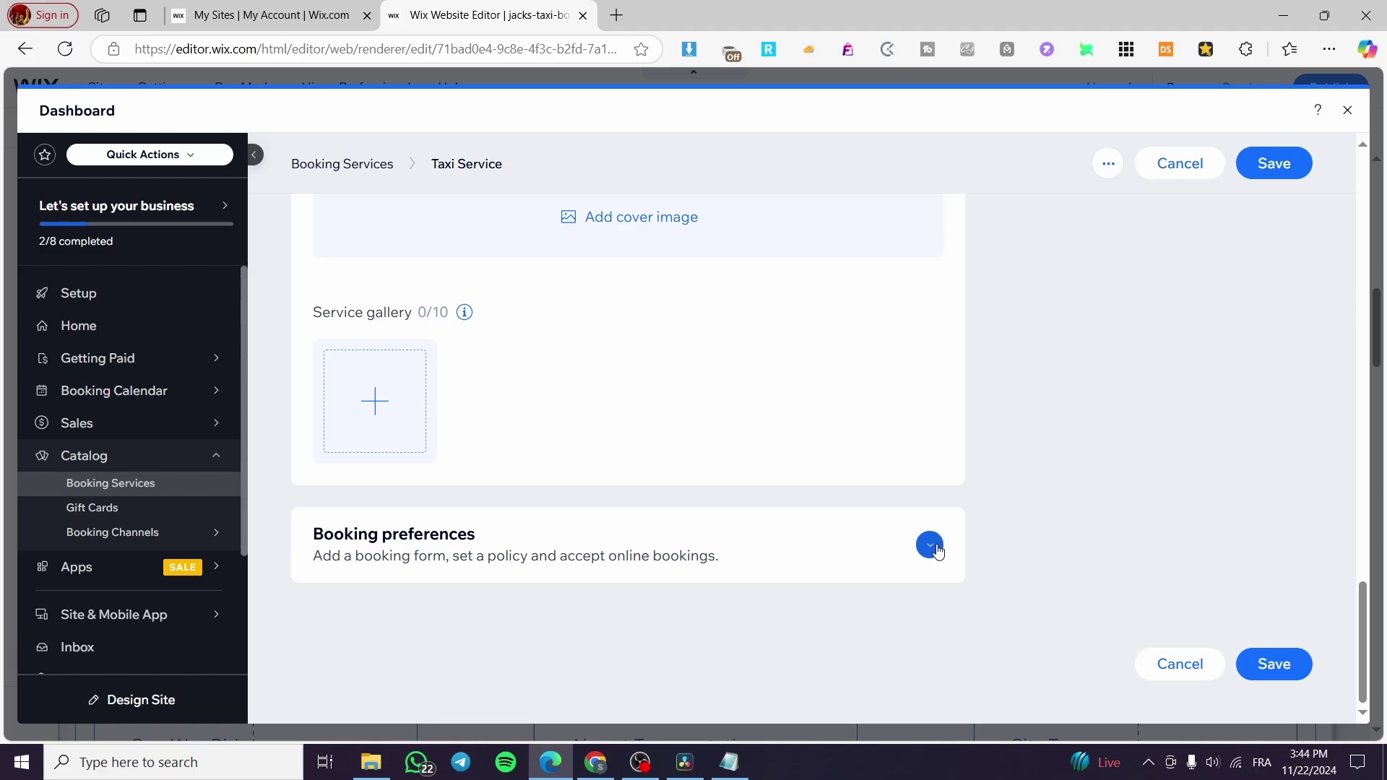
click(937, 551)
scroll(482, 338, down, 5)
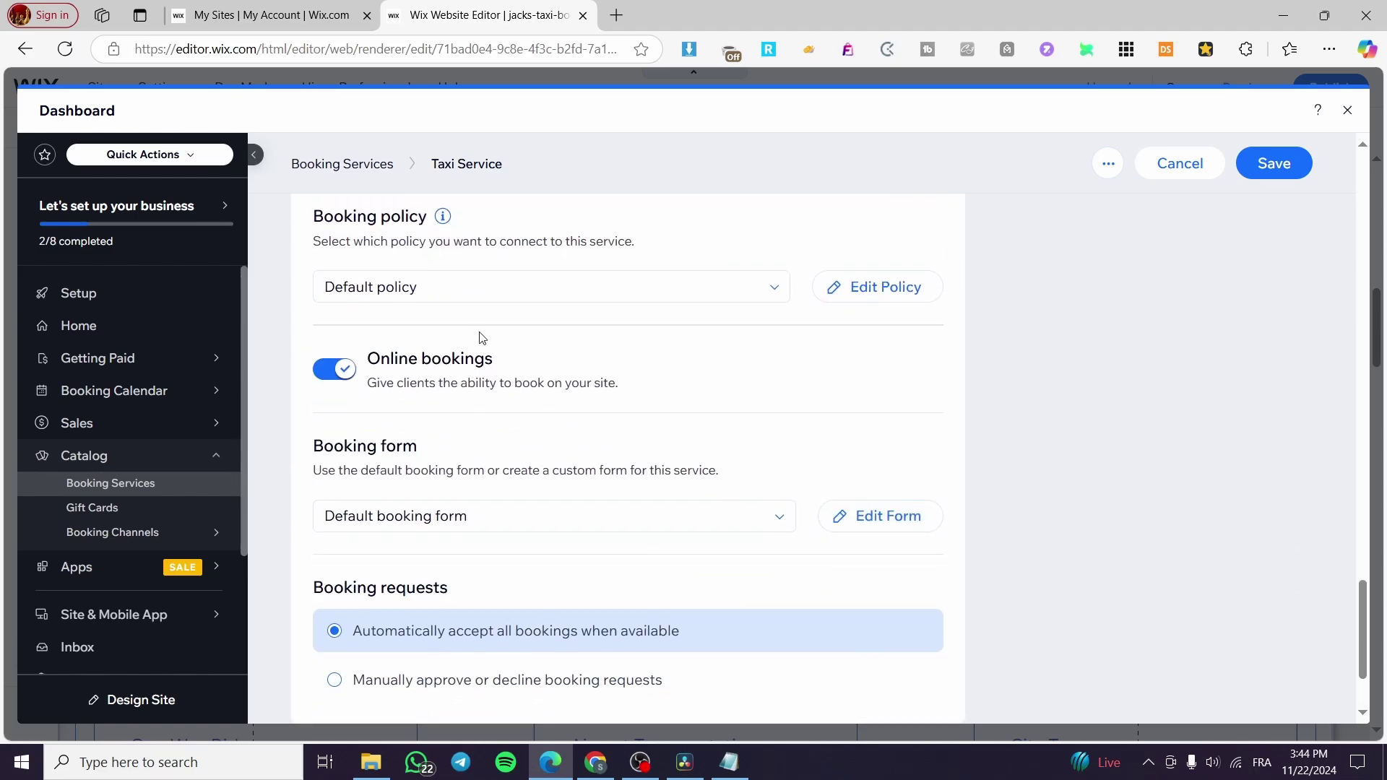
scroll(481, 343, down, 2)
scroll(1367, 195, up, 7)
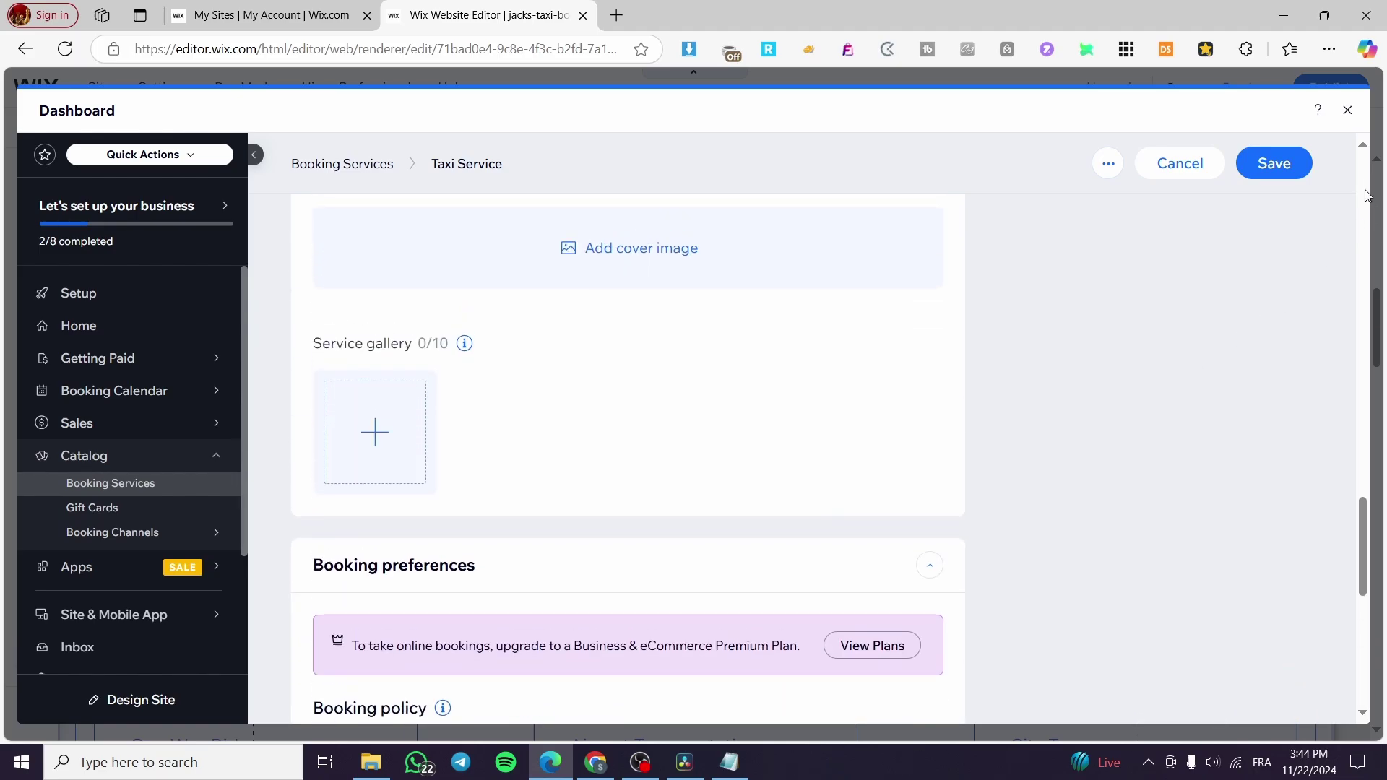
Save the Taxi Service, close the dashboard, and scroll the site to check the Services list.
click(1309, 173)
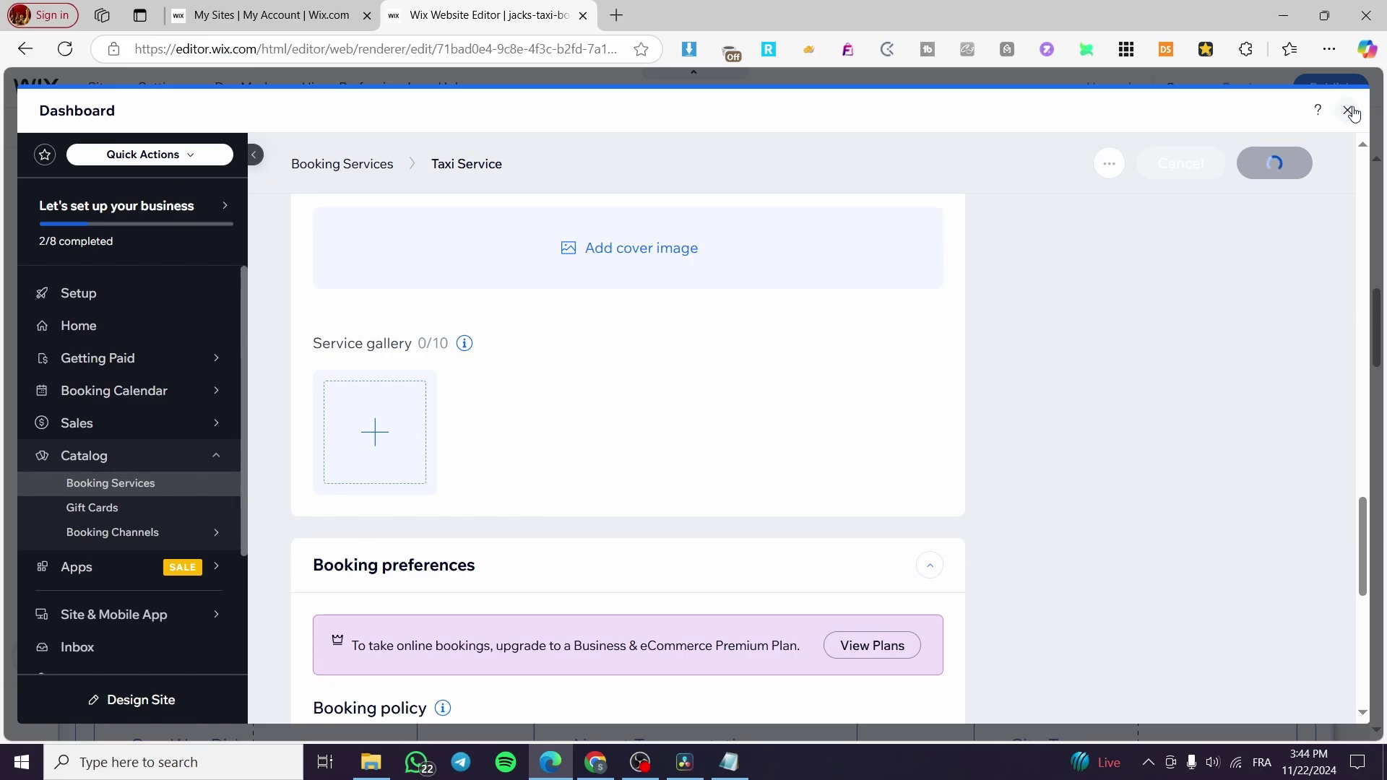
click(1350, 111)
scroll(226, 486, up, 5)
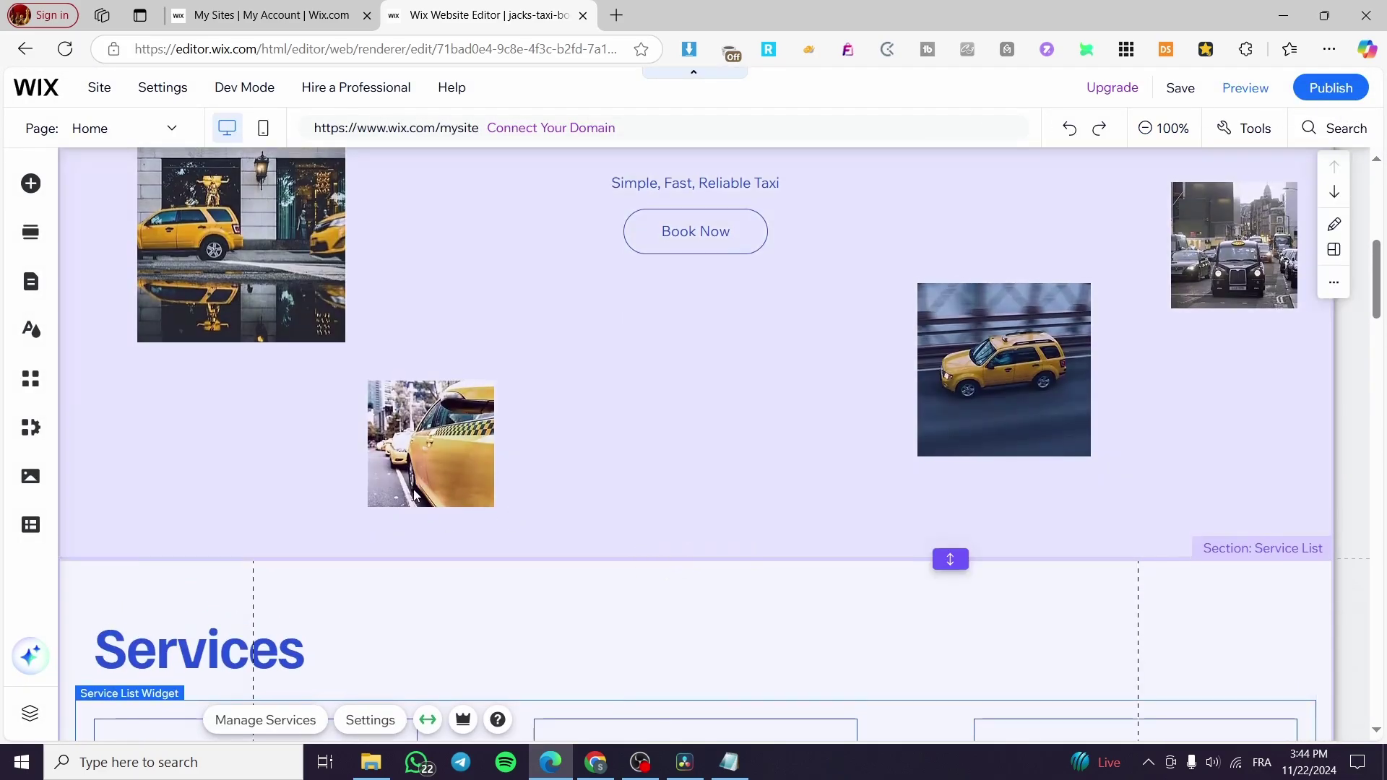
scroll(414, 496, down, 5)
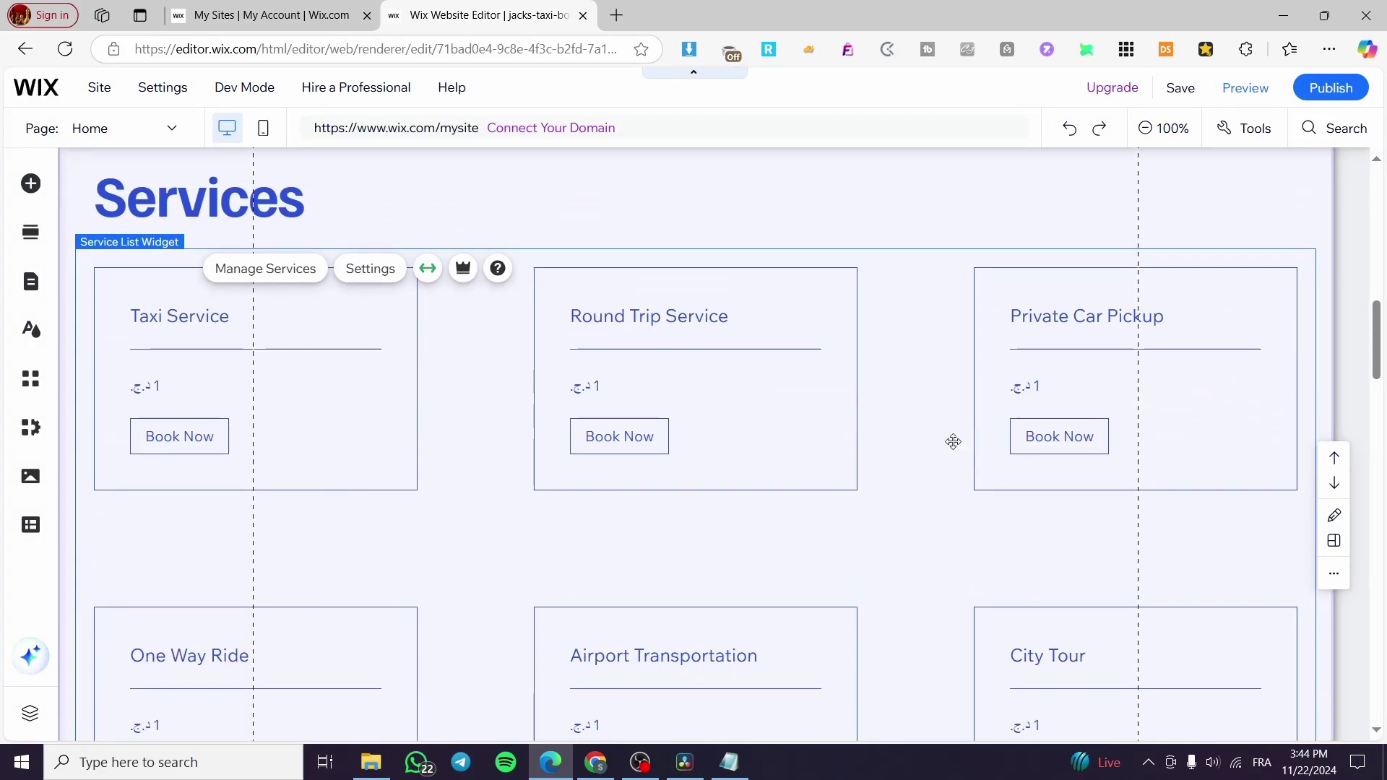
scroll(954, 441, down, 12)
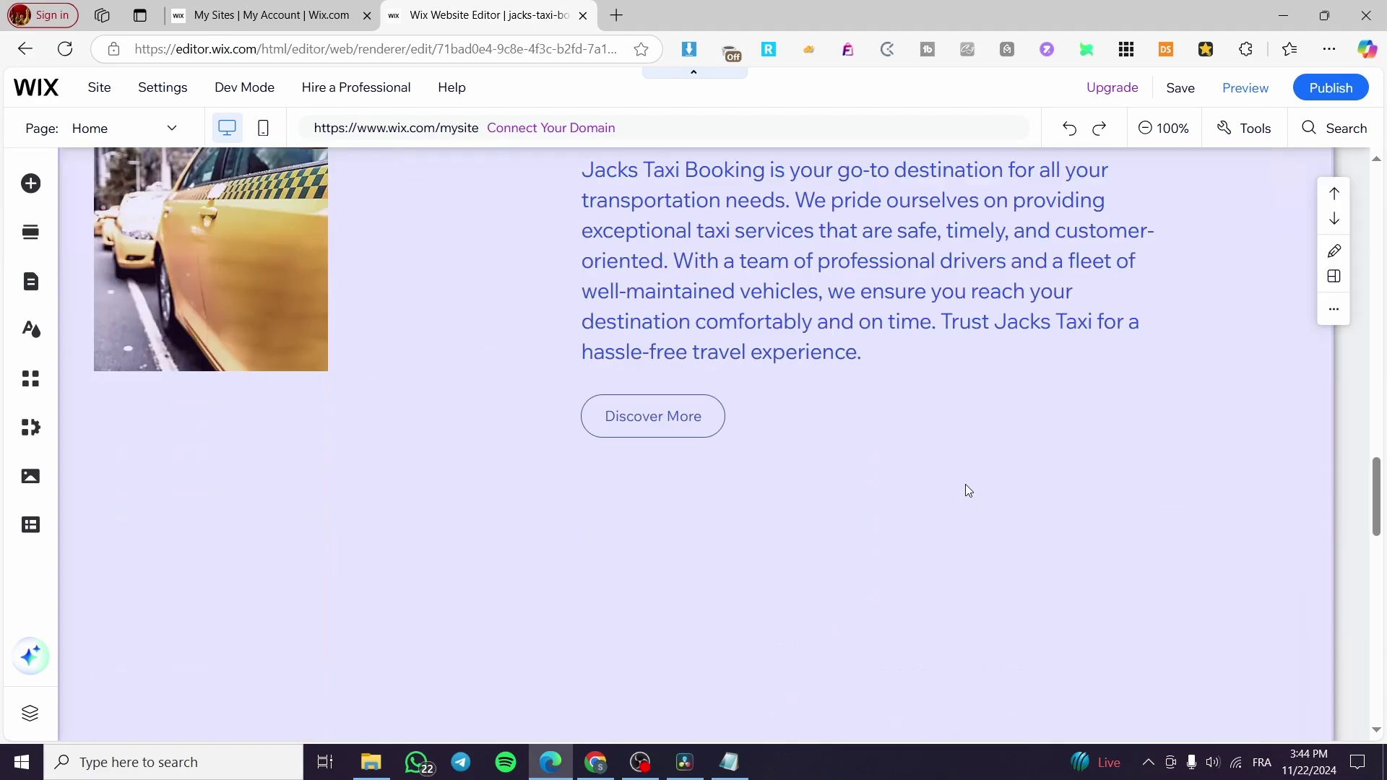
scroll(966, 487, down, 10)
scroll(968, 499, up, 9)
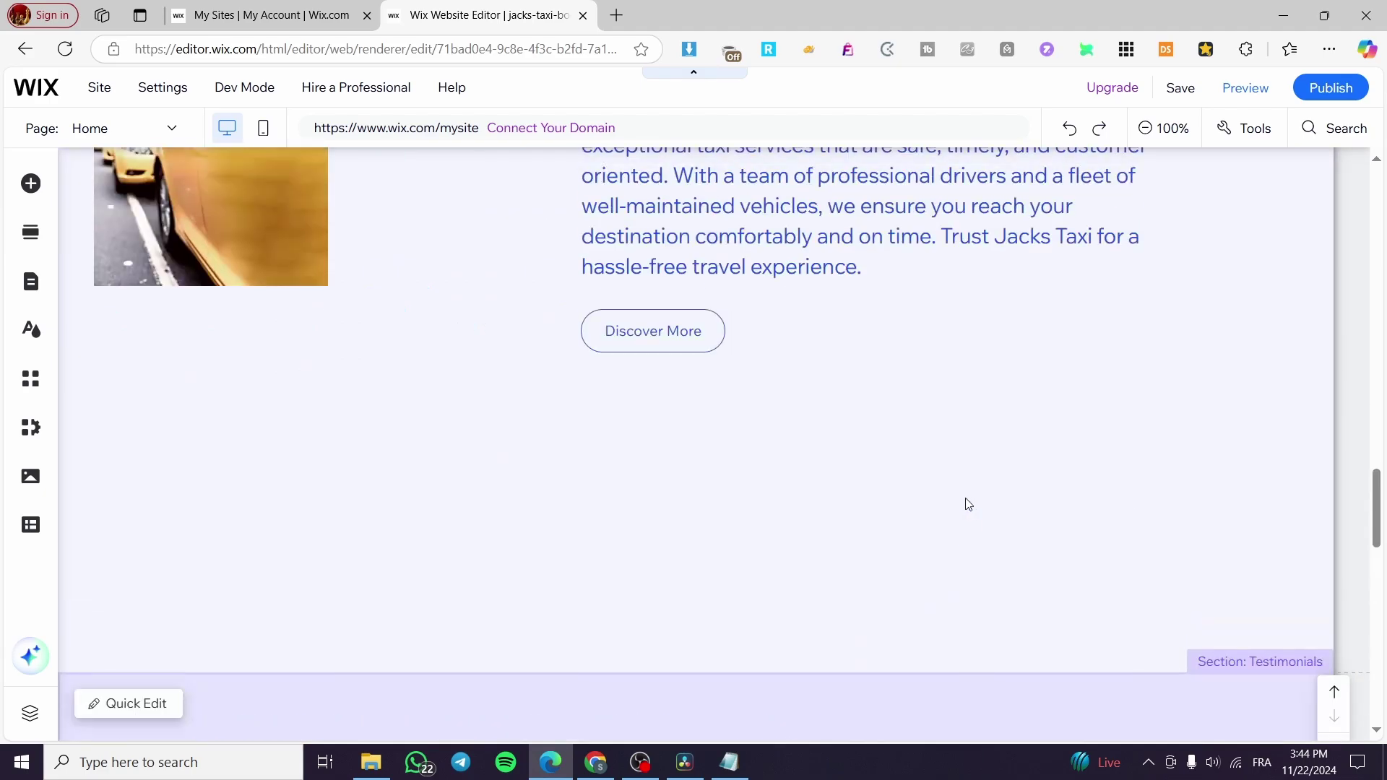
scroll(966, 498, up, 15)
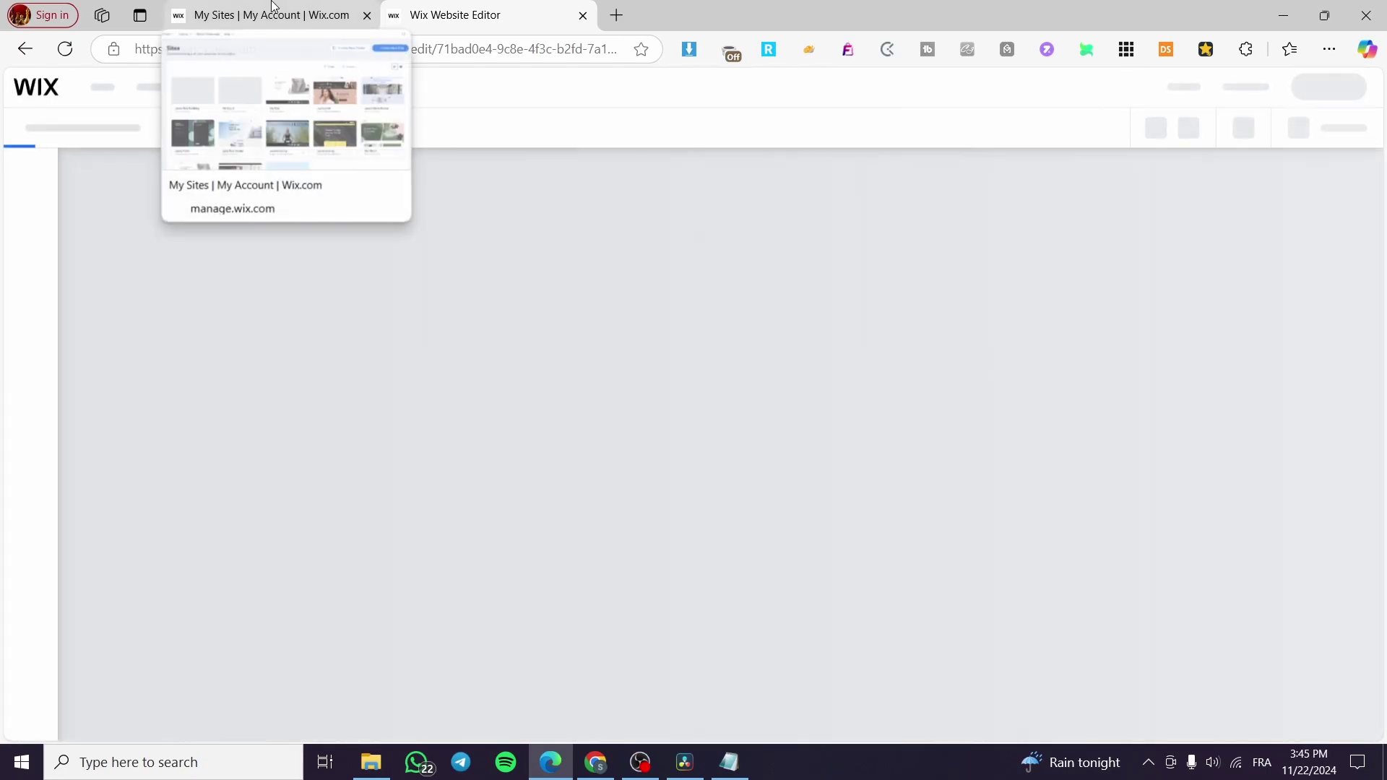
Open the Jacks Taxi Booking dashboard from My Sites and go to Settings, then Accept payments.
click(264, 15)
click(64, 50)
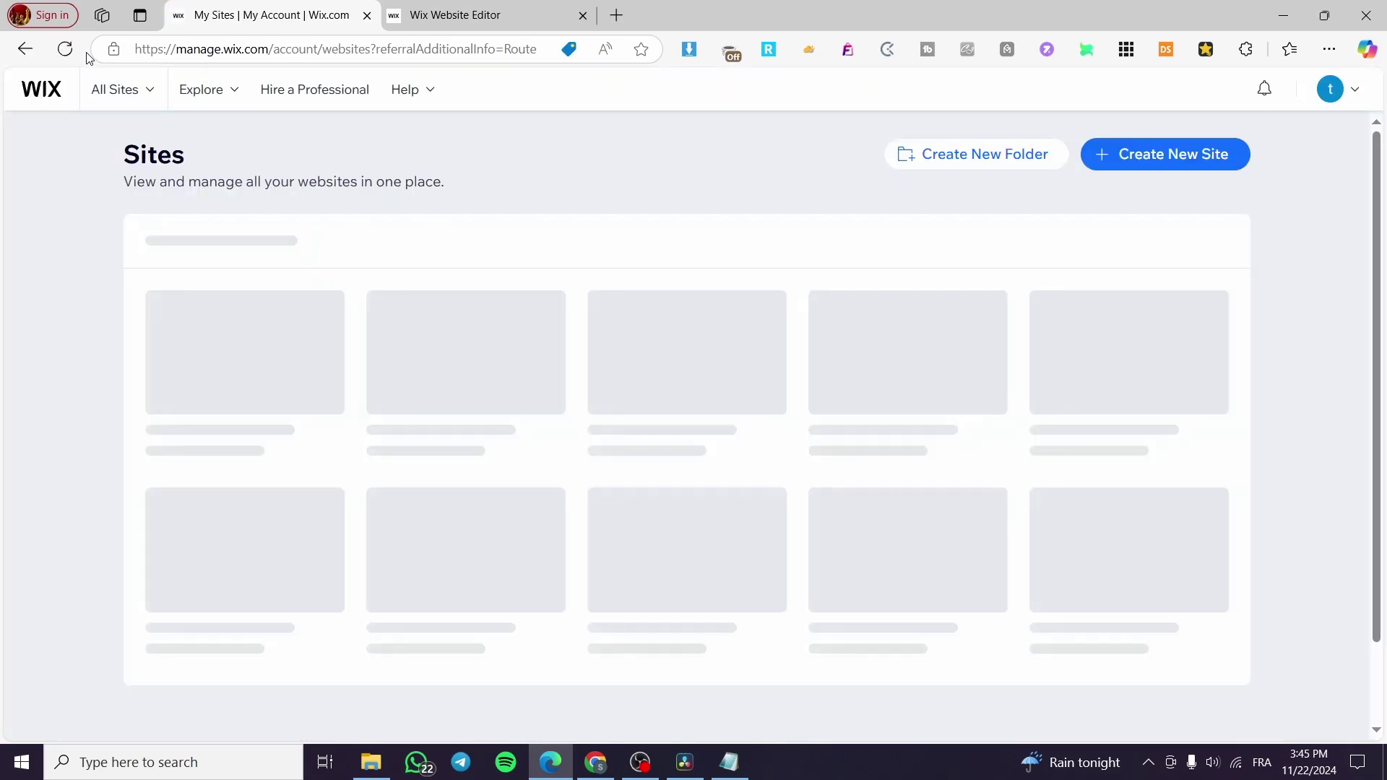
mouse_move(266, 396)
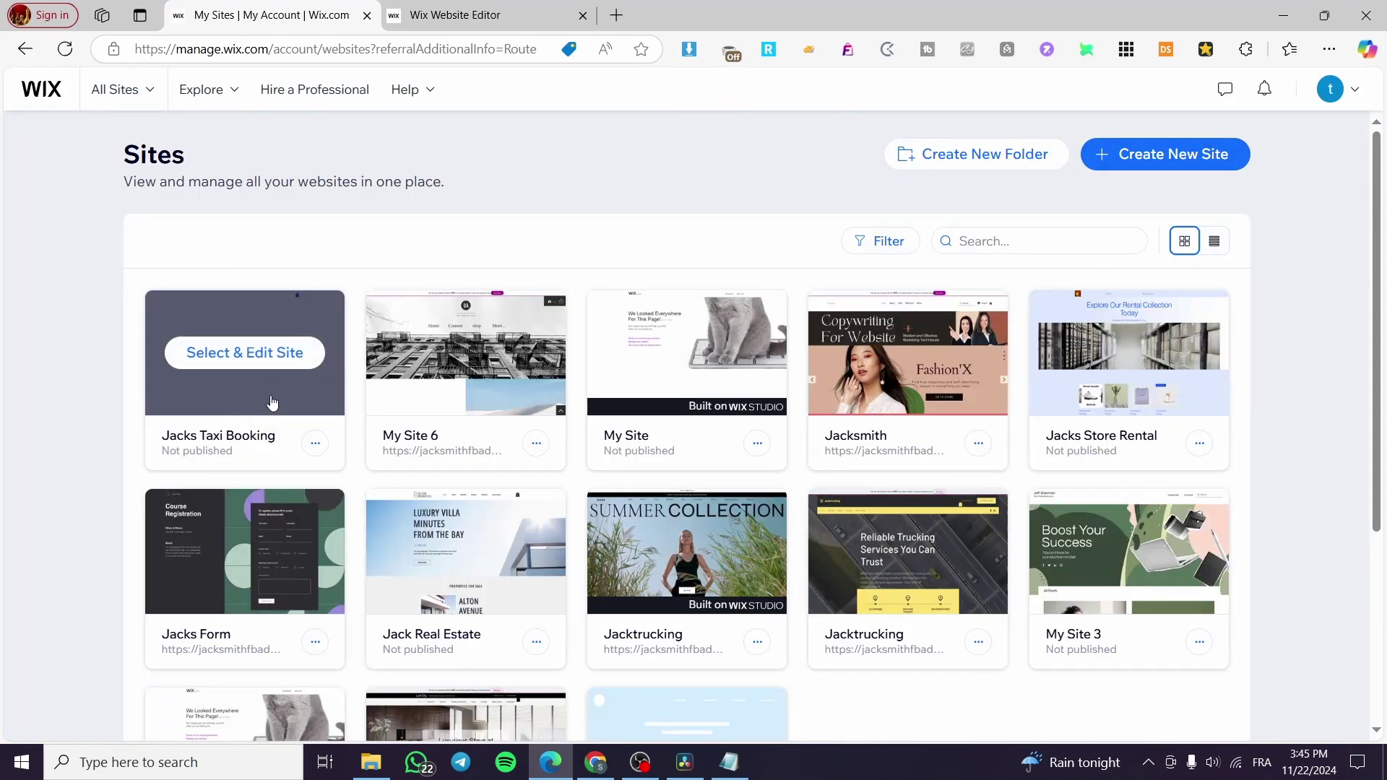
click(269, 362)
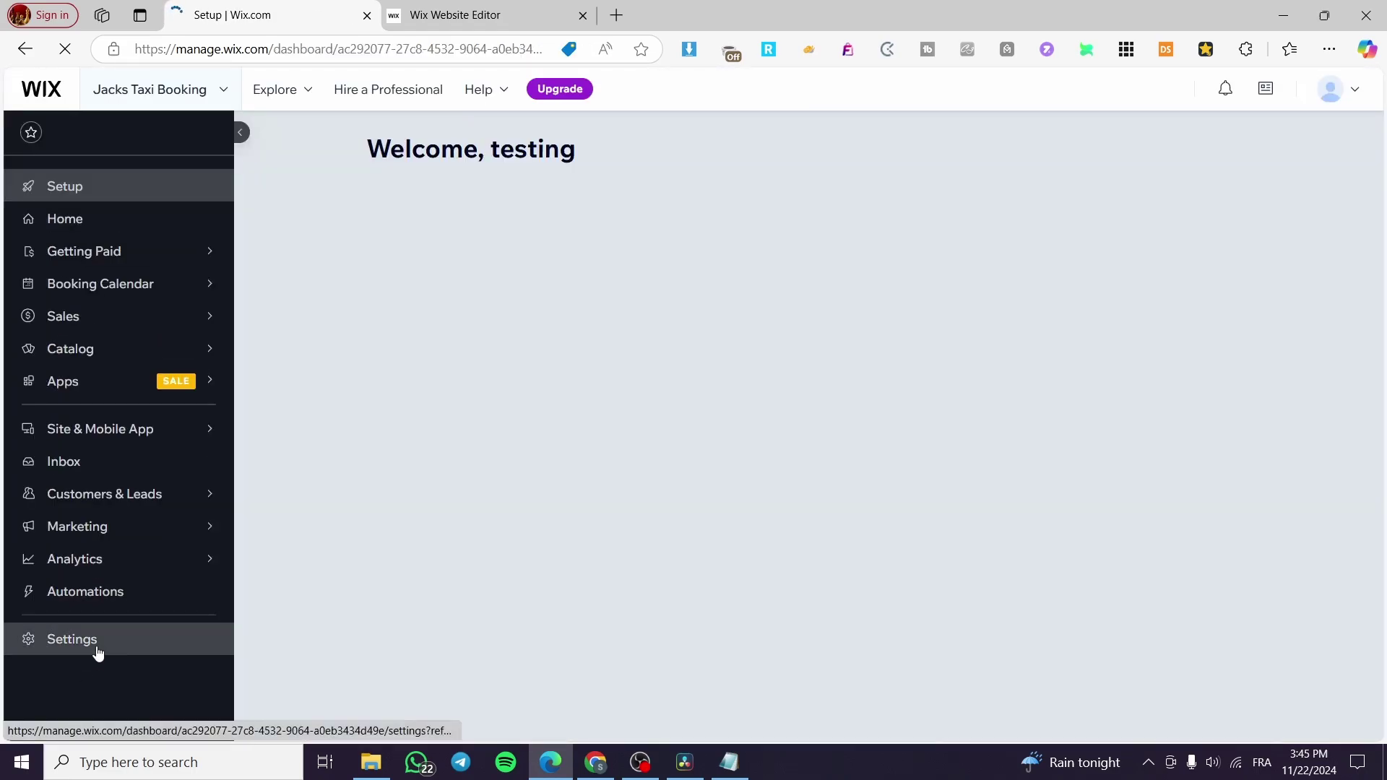
click(99, 650)
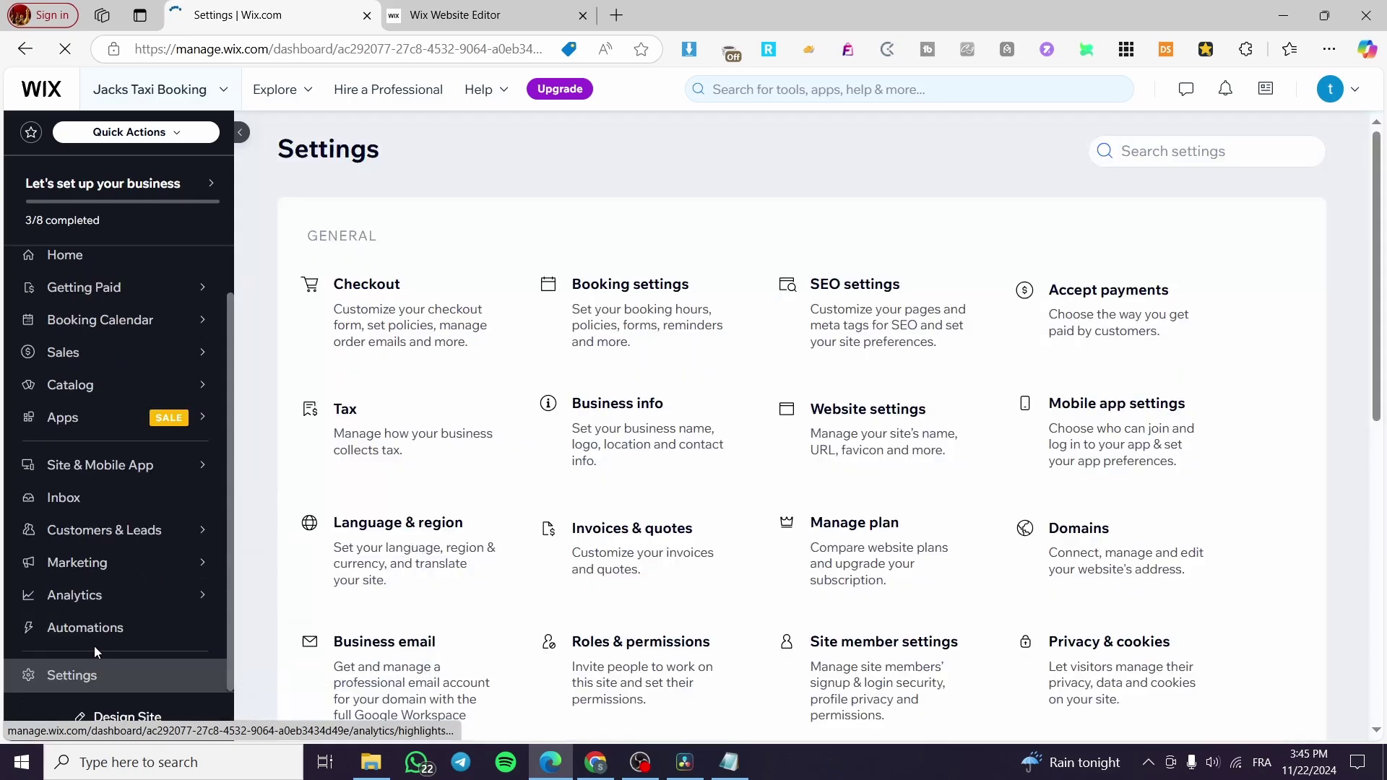
click(1141, 321)
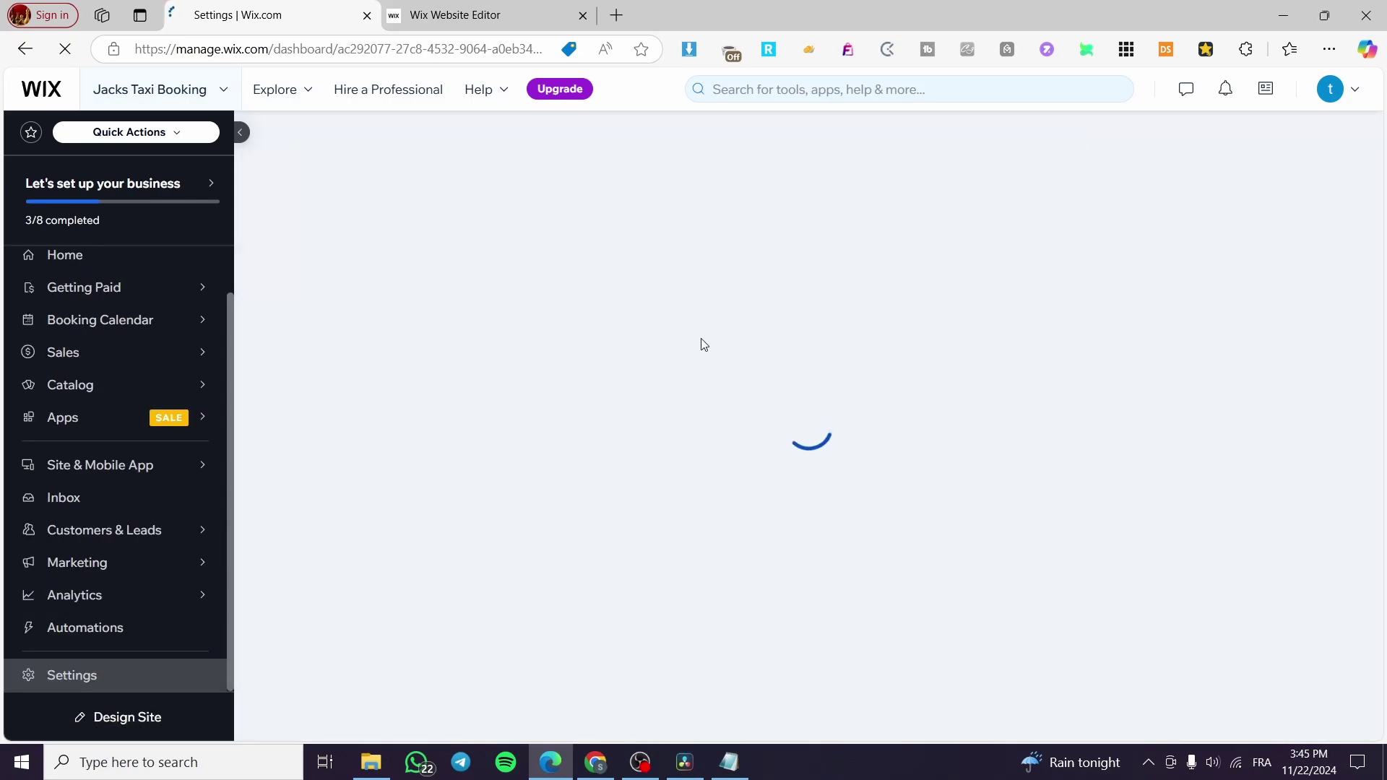